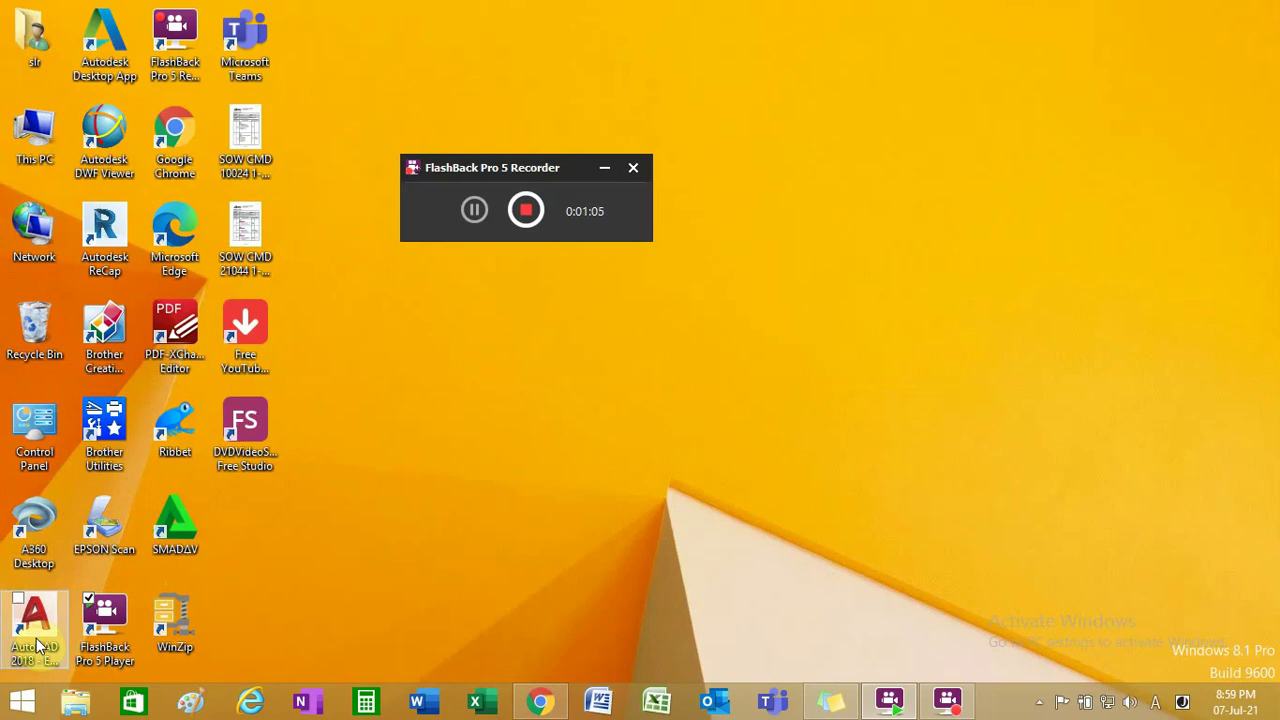
# Step: Launch AutoCAD 2018 from its desktop shortcut
pyautogui.click(36, 638)
pyautogui.rightClick(36, 640)
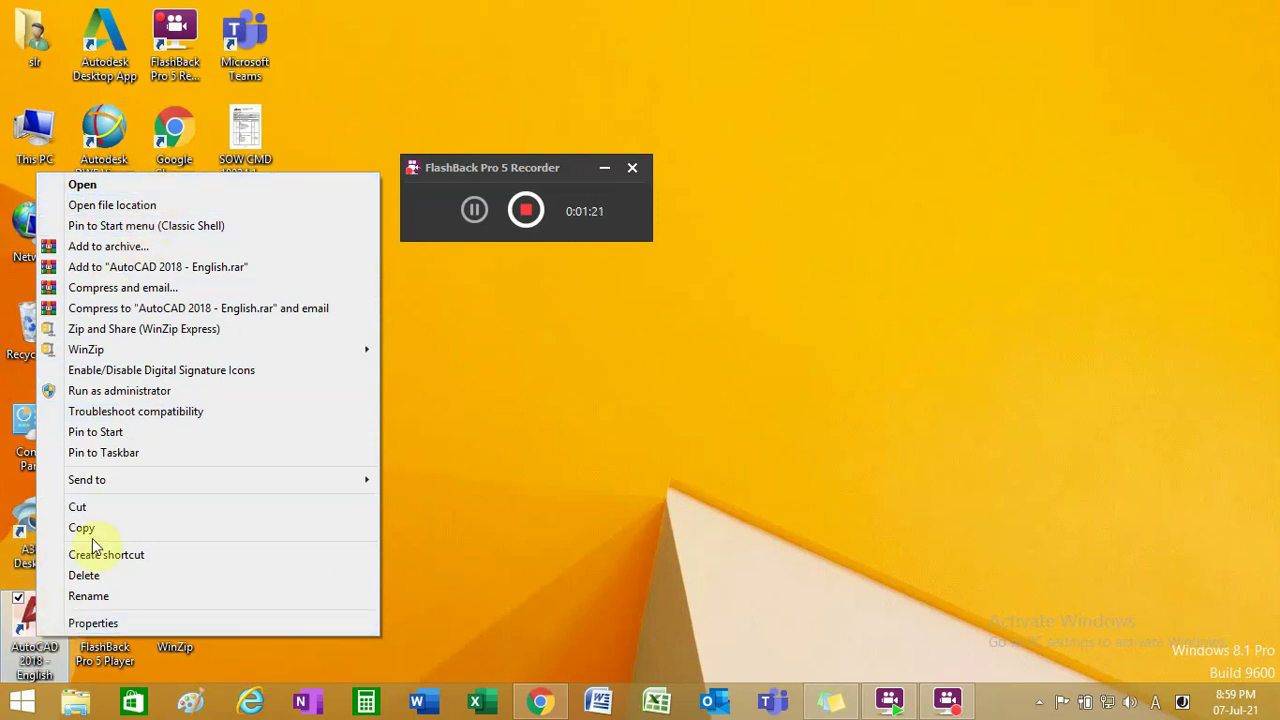
pyautogui.click(100, 185)
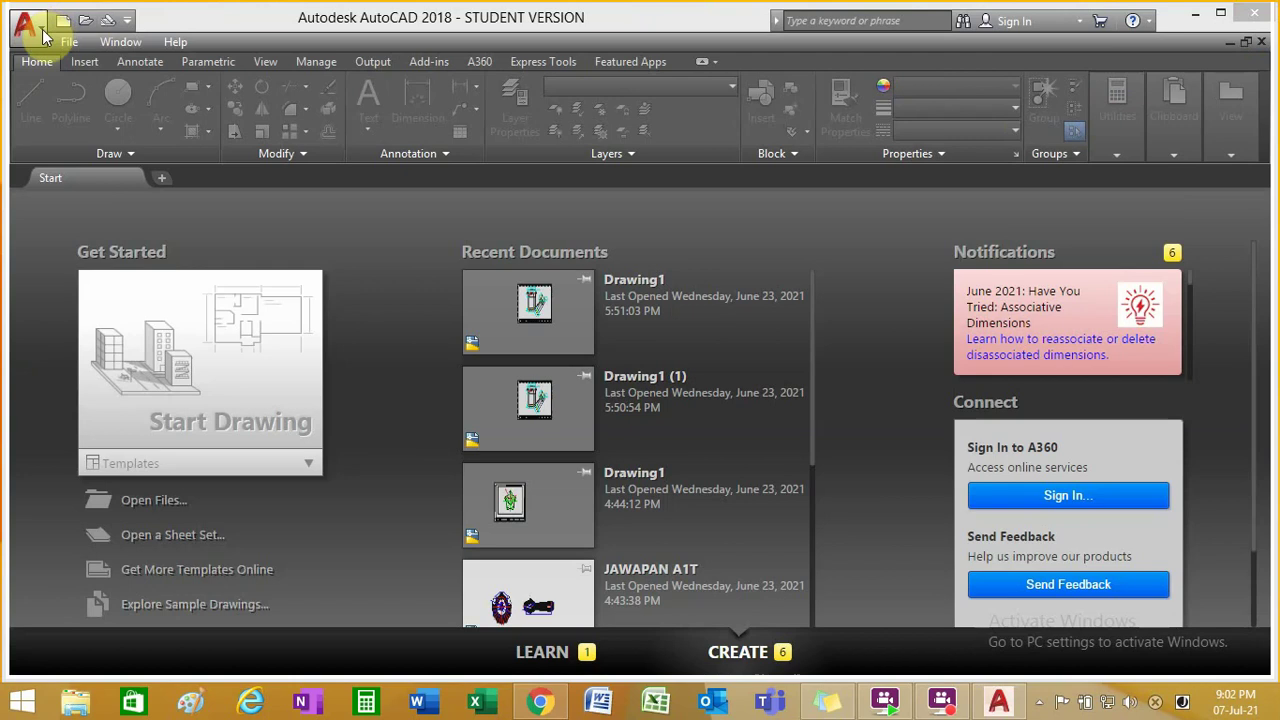
# Step: Review the application-level options for new, open, convert and recover, along with the list of recent documents
pyautogui.click(30, 24)
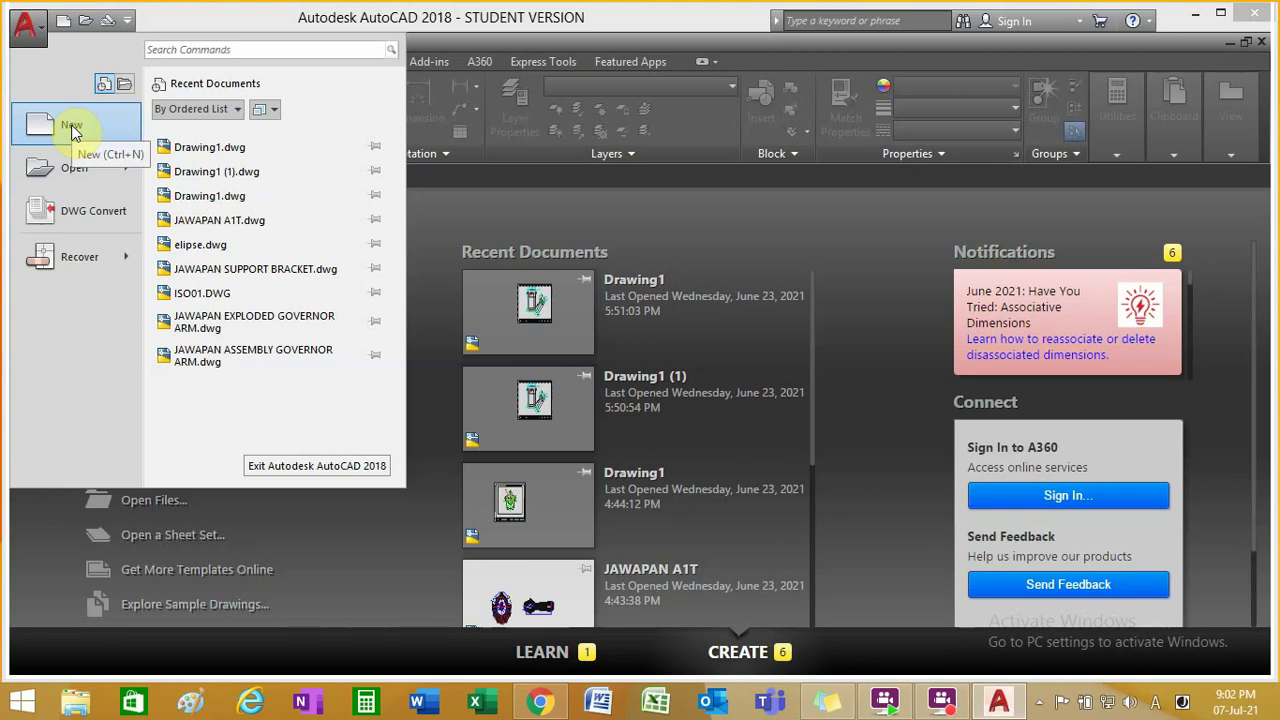
pyautogui.moveTo(71, 166)
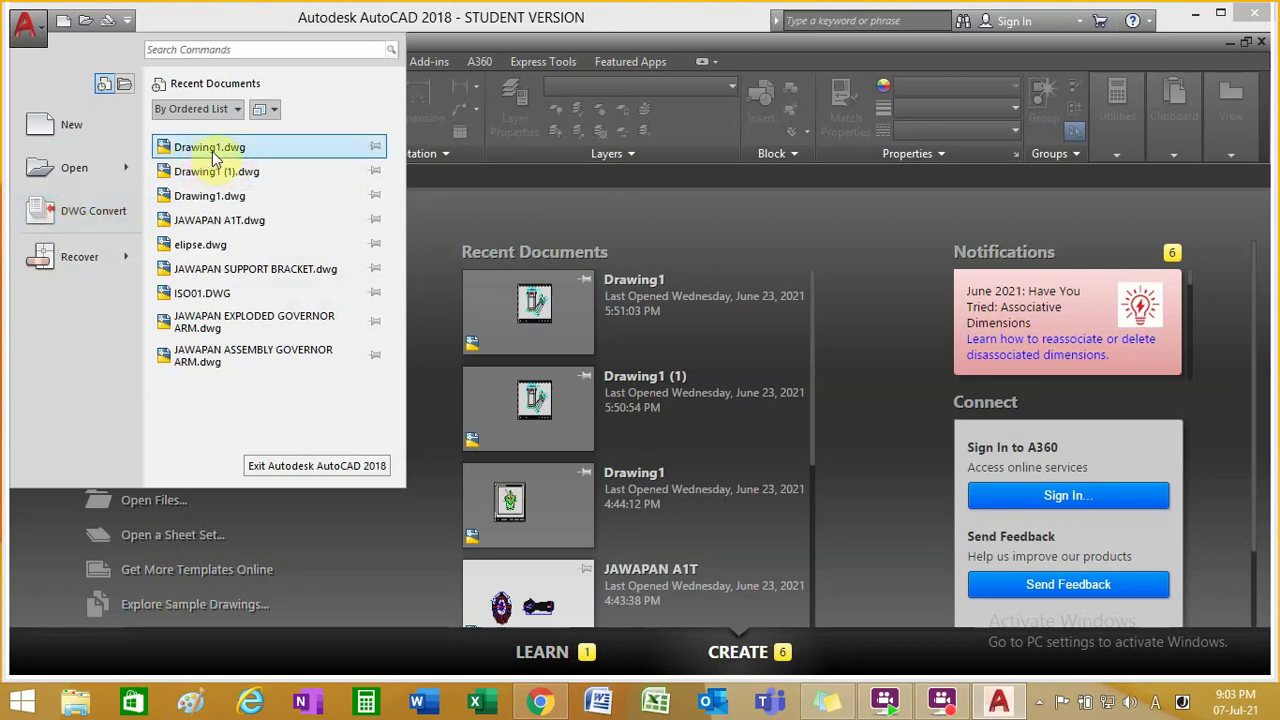
pyautogui.moveTo(230, 157)
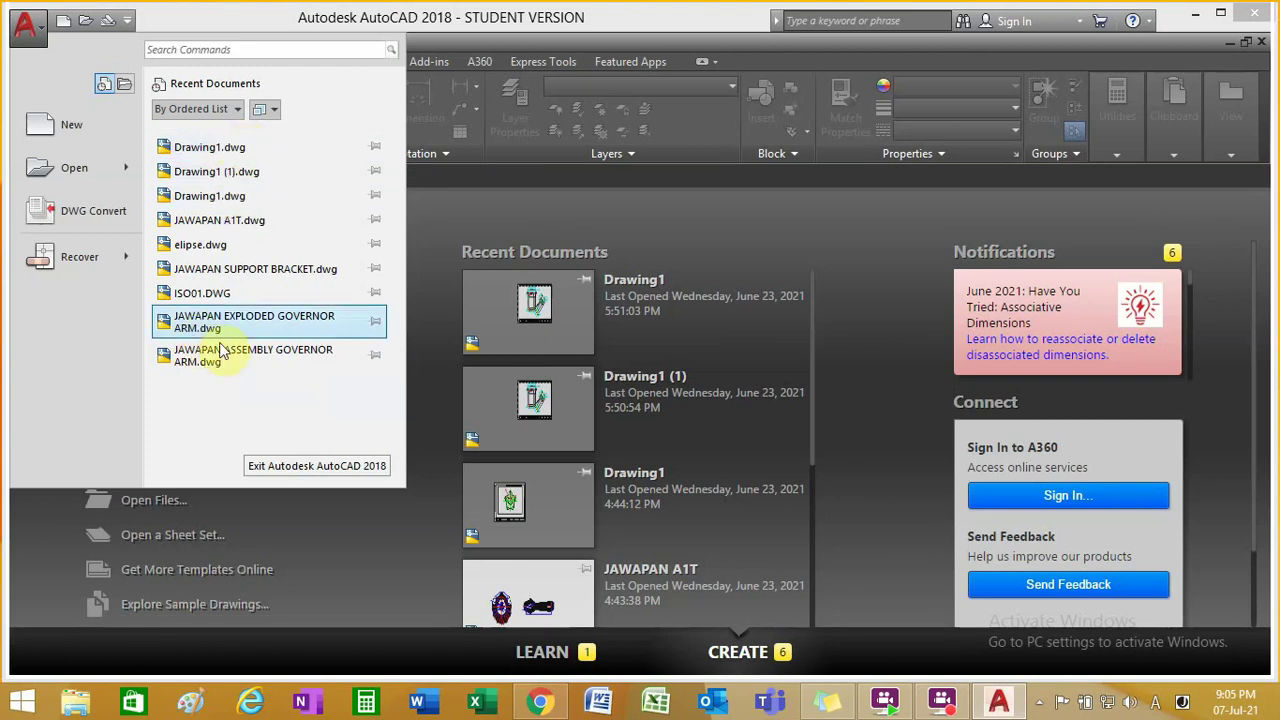
pyautogui.moveTo(231, 157)
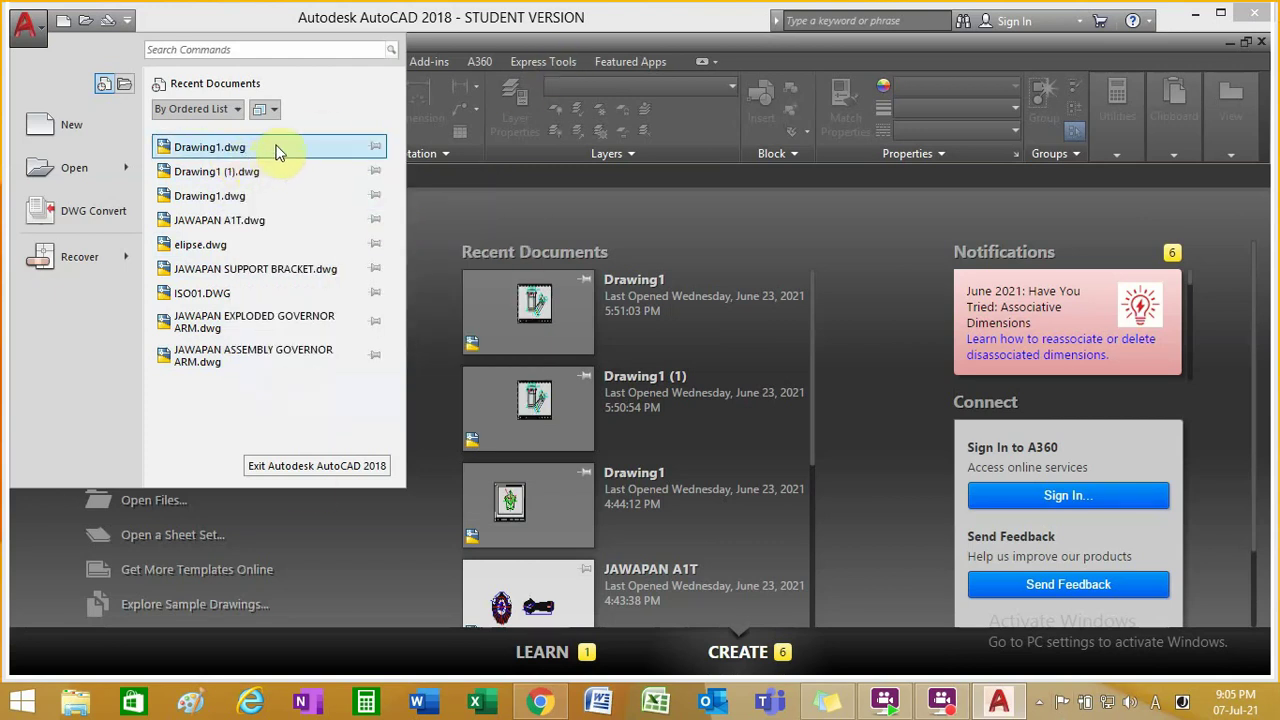
pyautogui.moveTo(278, 150)
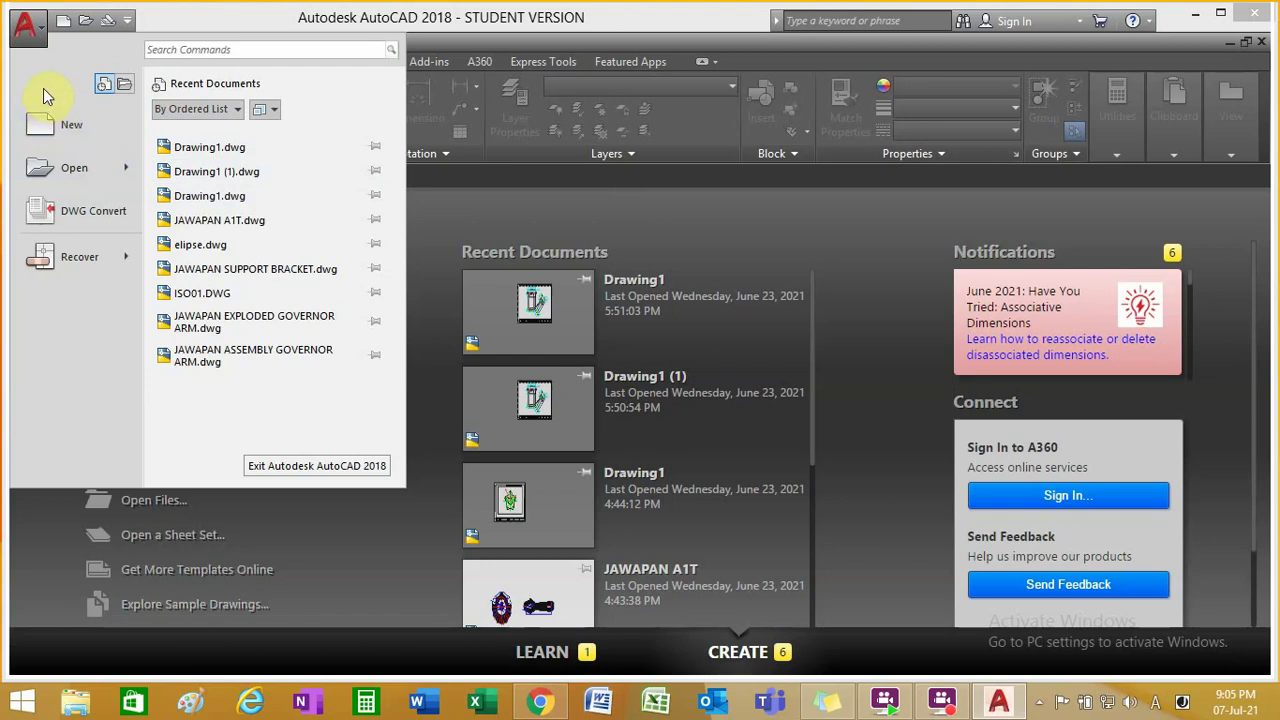
pyautogui.click(28, 28)
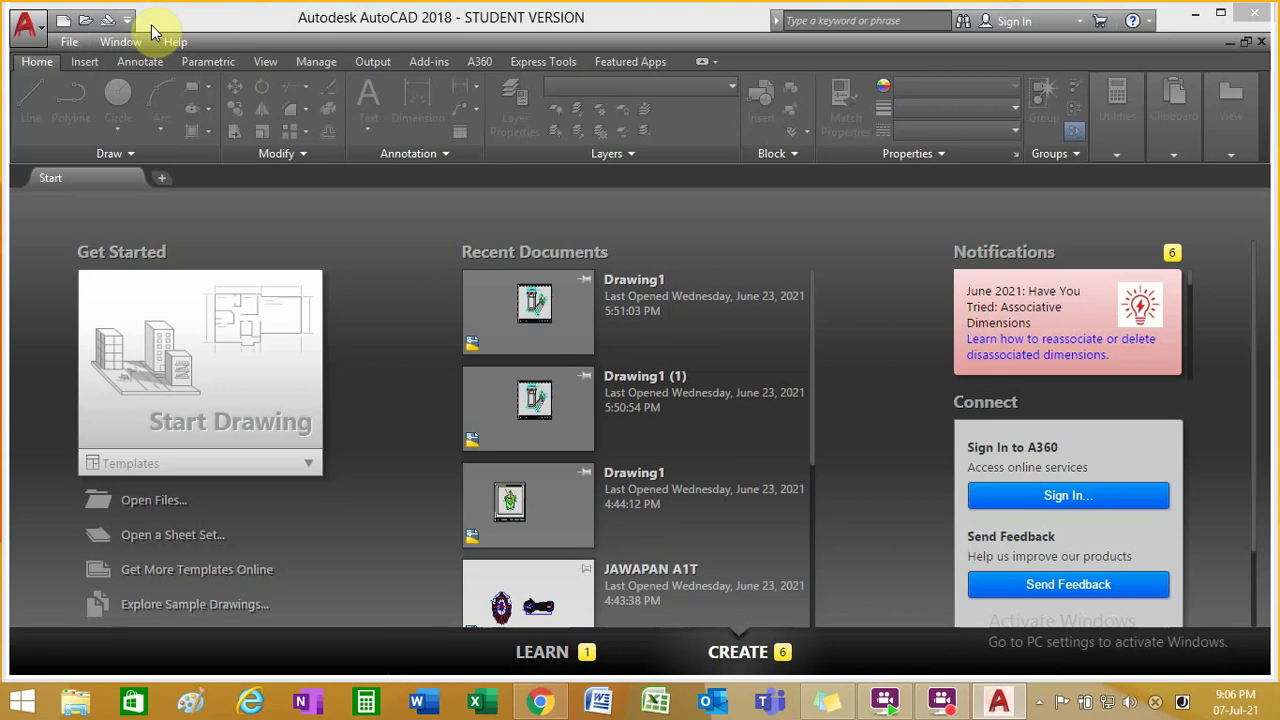
# Step: Look over the available file commands and the dialog for opening an existing drawing, without opening a file
pyautogui.click(67, 40)
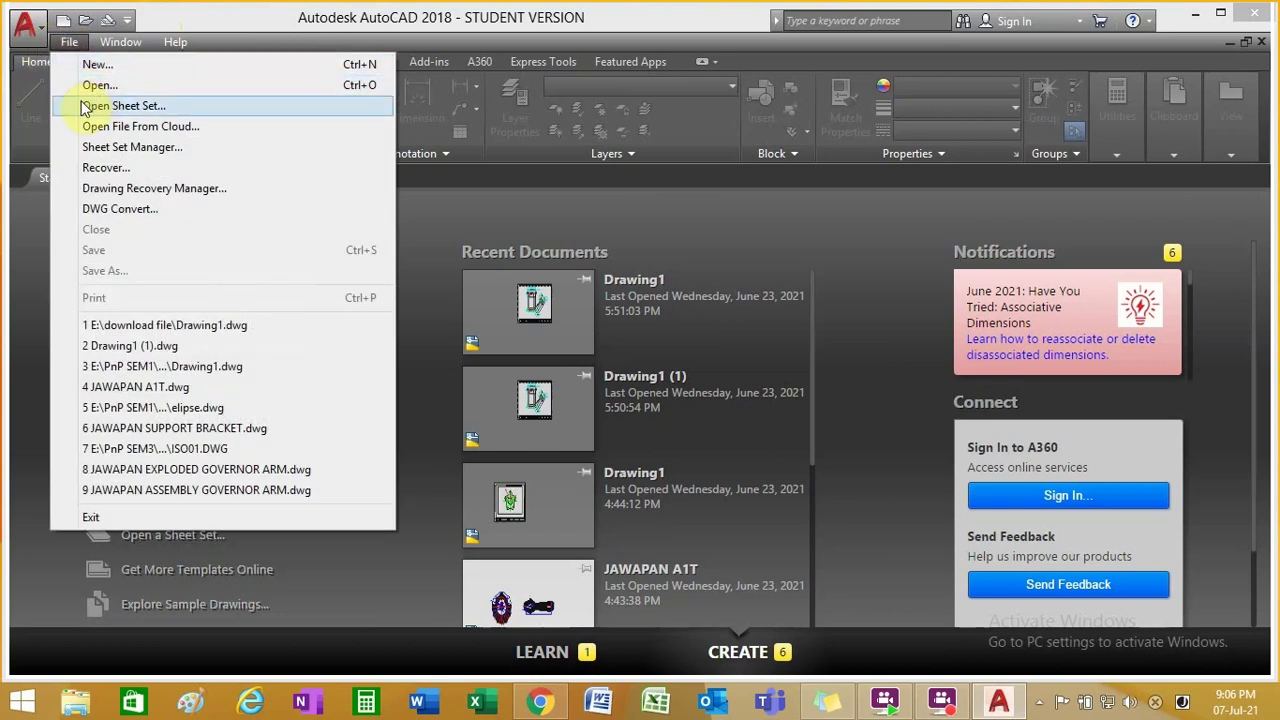
pyautogui.click(46, 38)
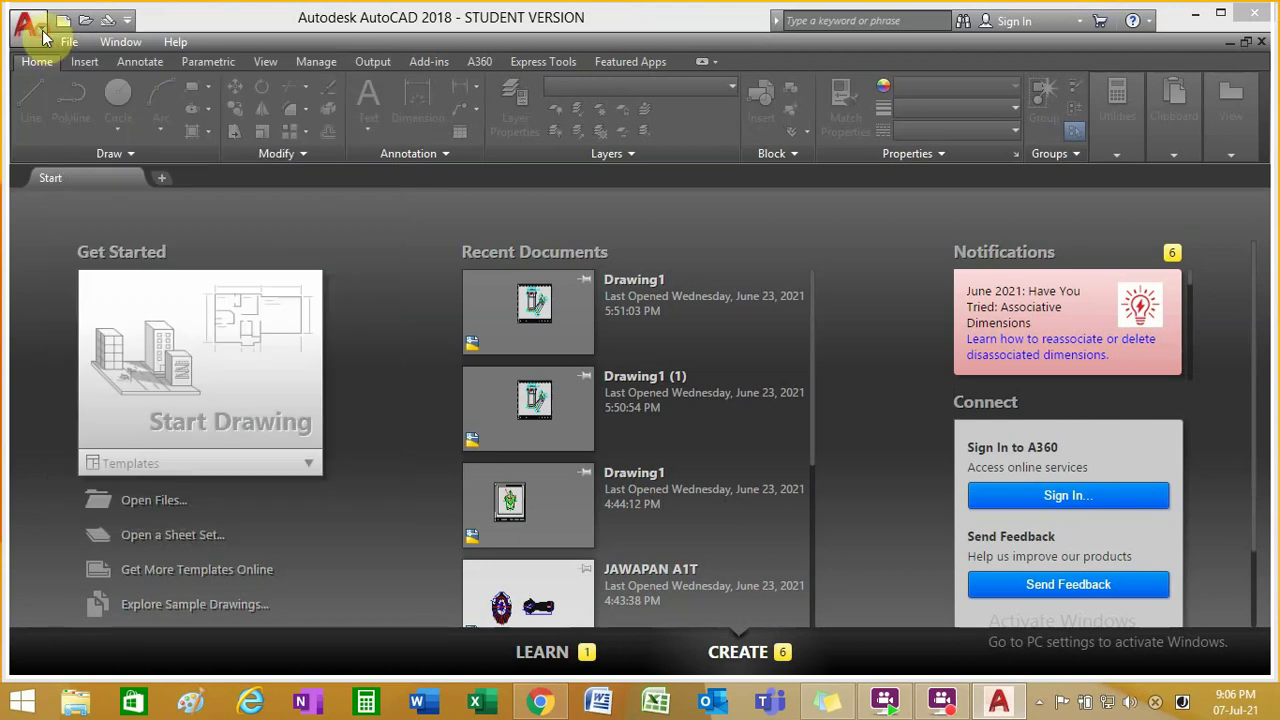
pyautogui.click(44, 36)
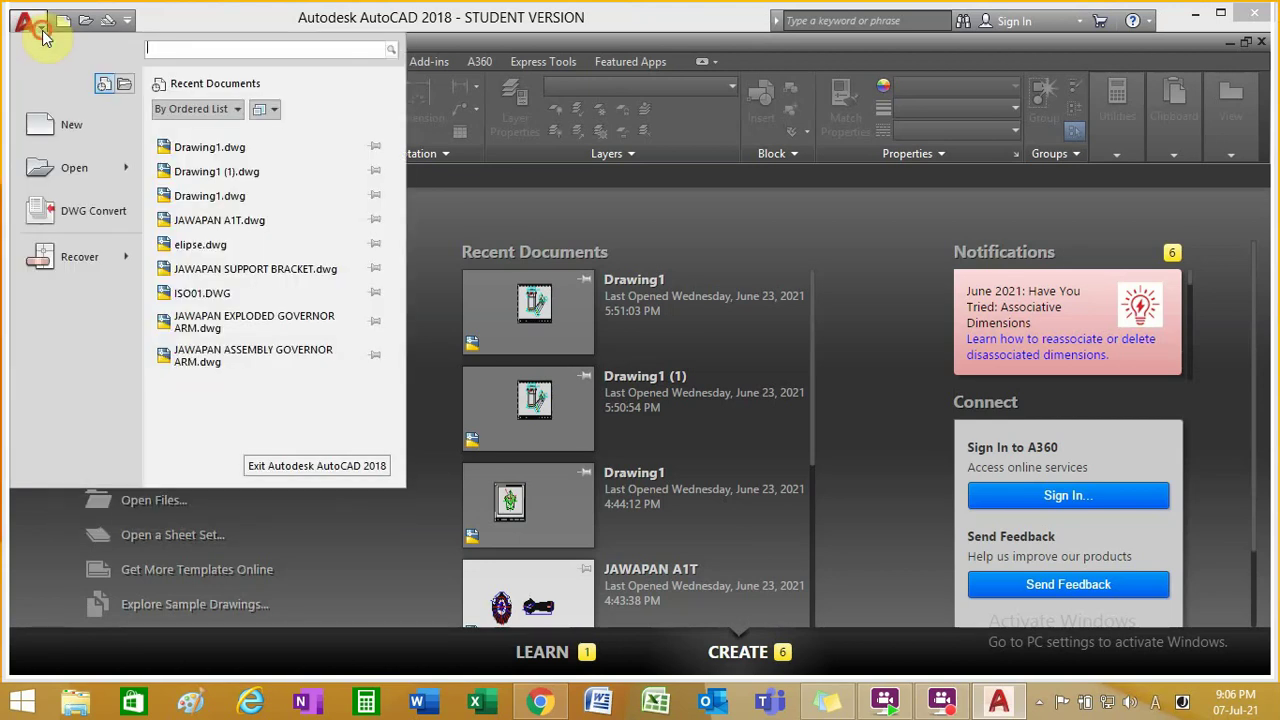
pyautogui.click(50, 30)
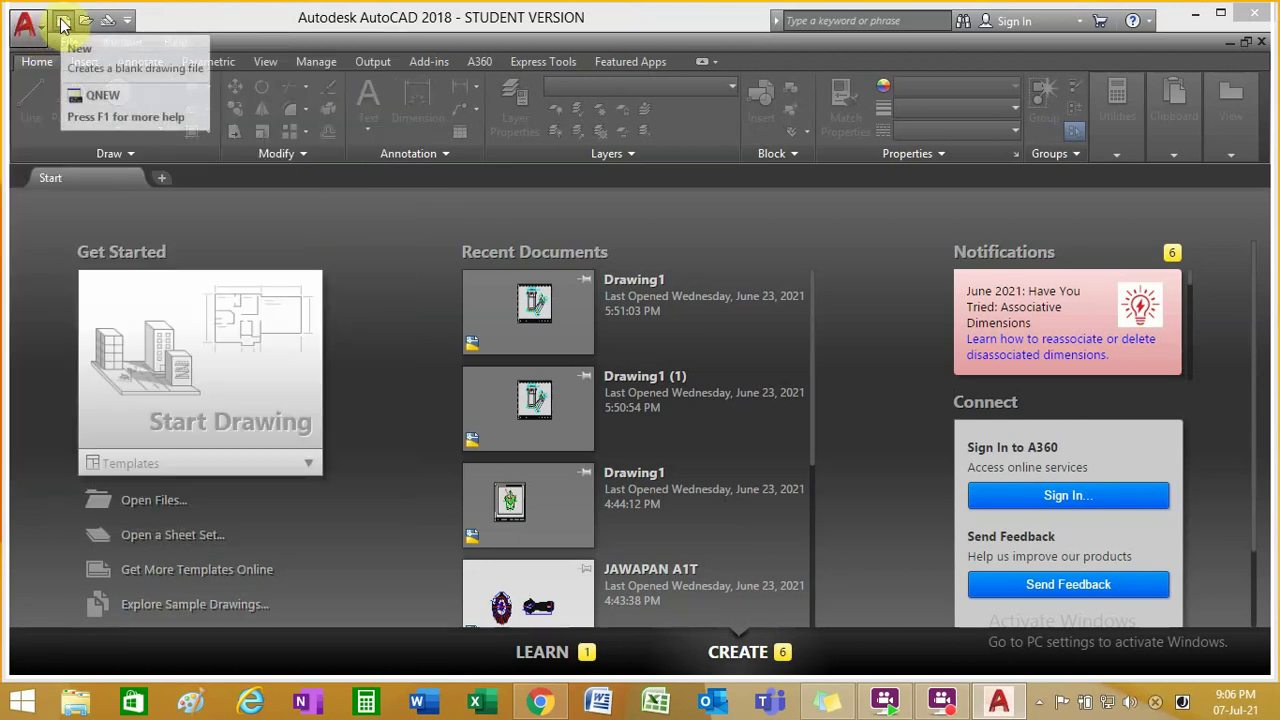
pyautogui.click(127, 20)
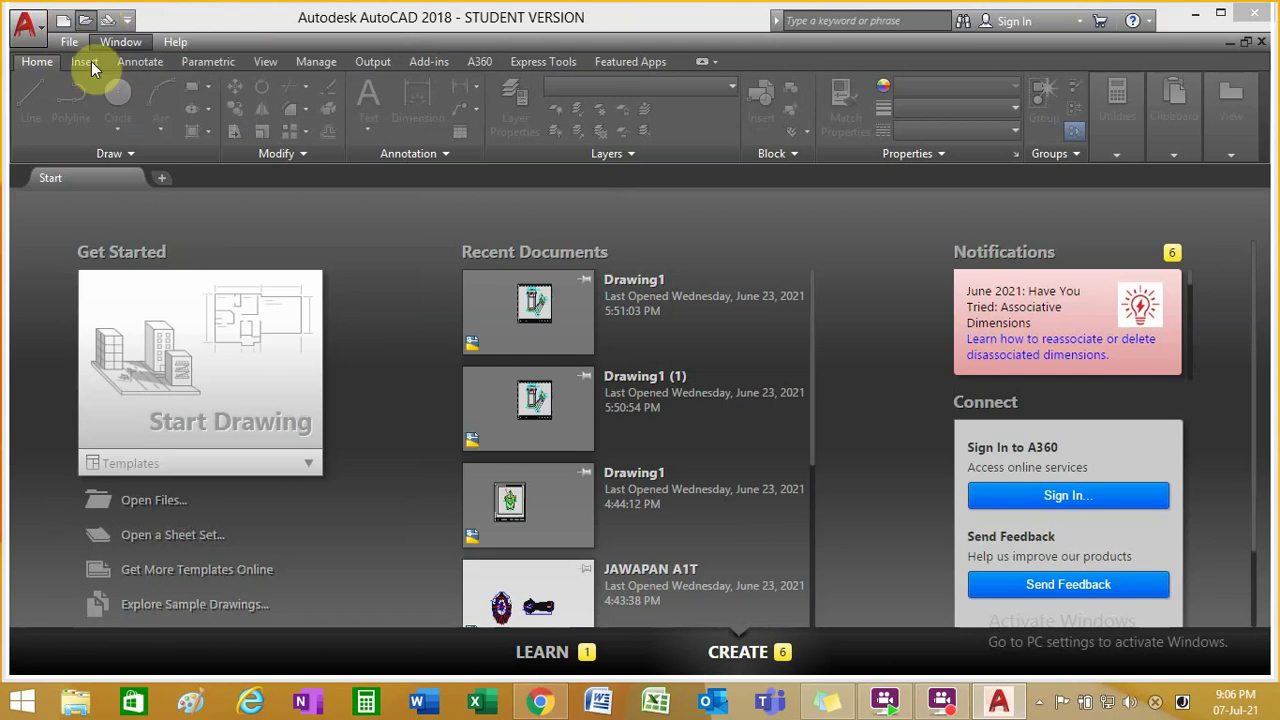
pyautogui.click(69, 43)
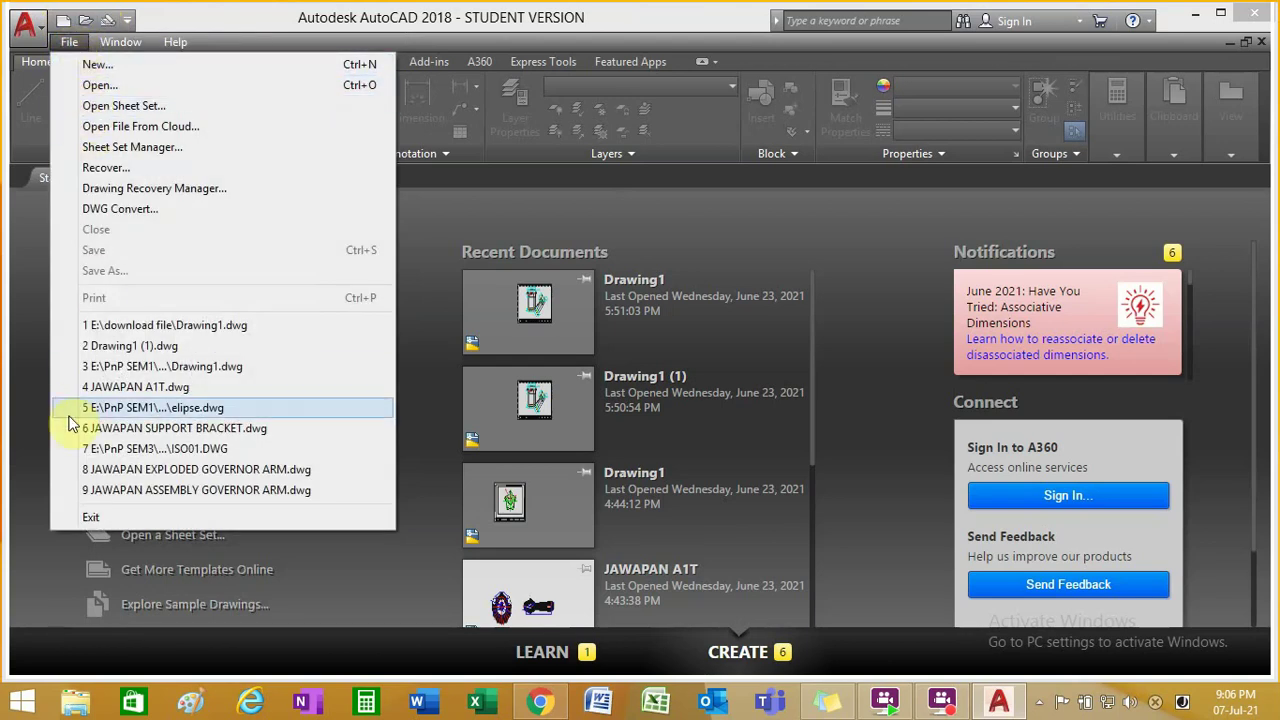
pyautogui.click(65, 43)
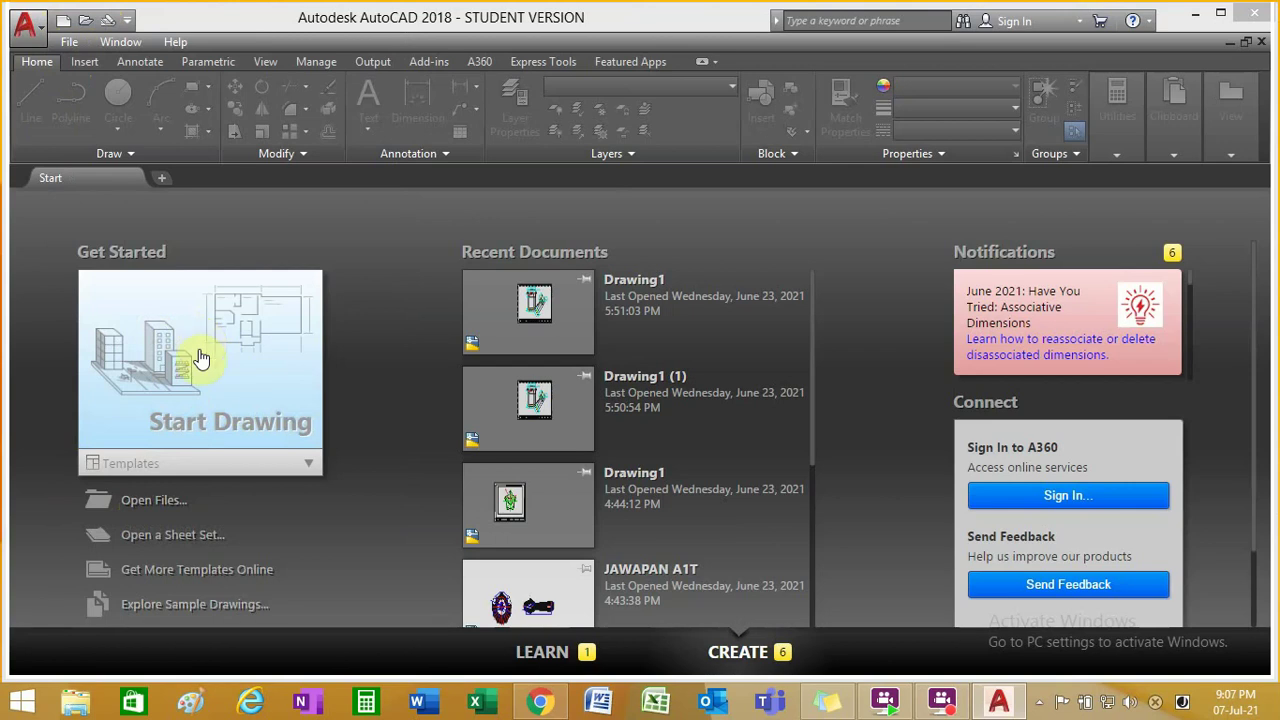
pyautogui.click(181, 508)
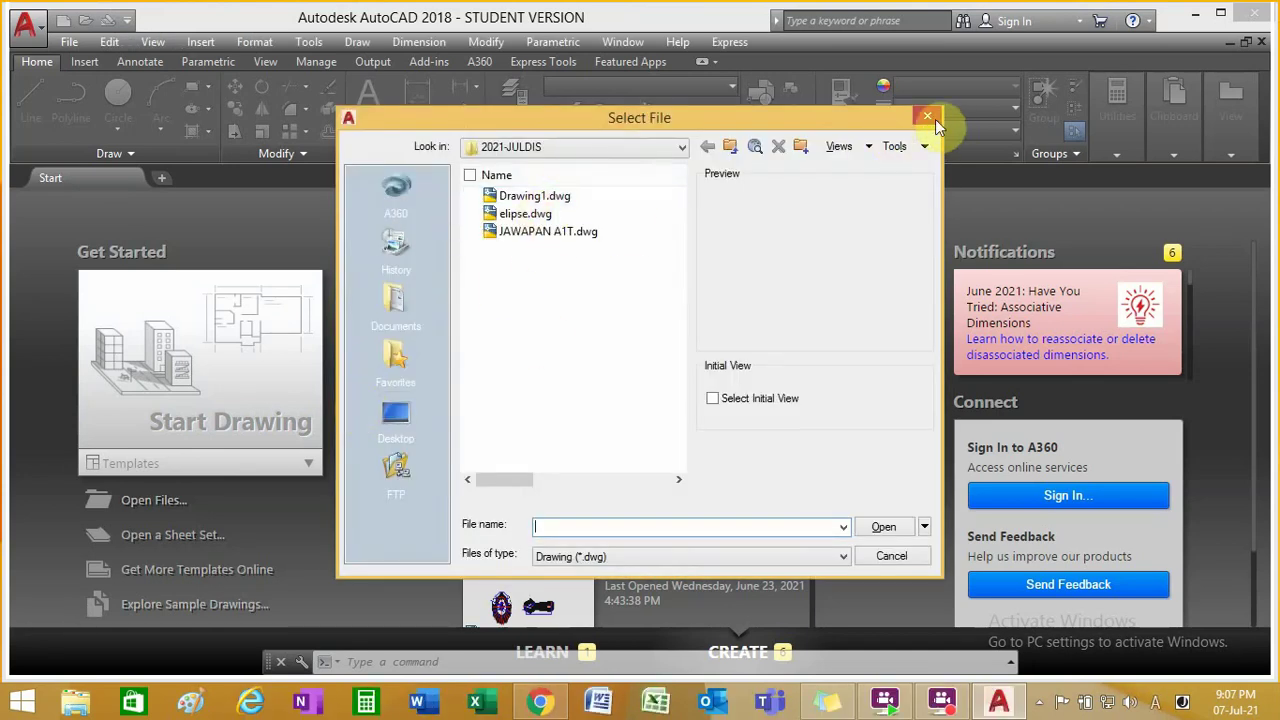
pyautogui.click(890, 556)
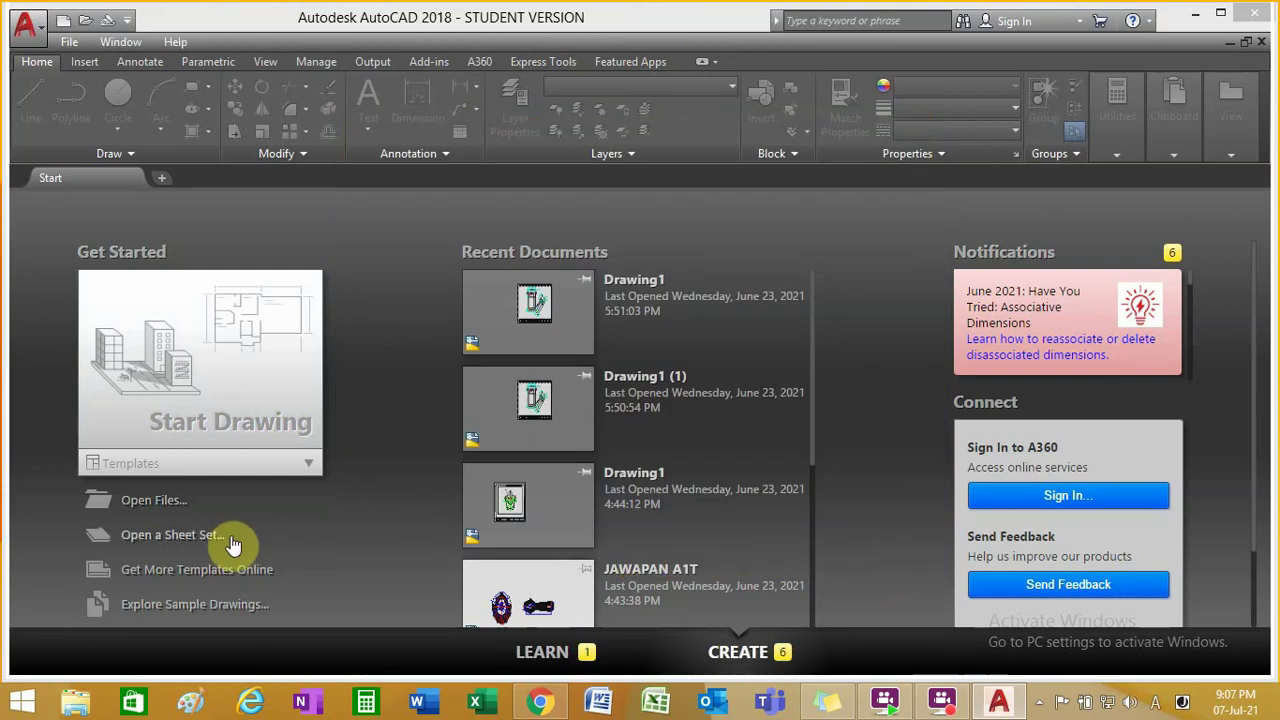
# Step: Look through the template list and start a new drawing with No Template - Metric
pyautogui.click(306, 465)
pyautogui.scroll(-5, 166, 505)
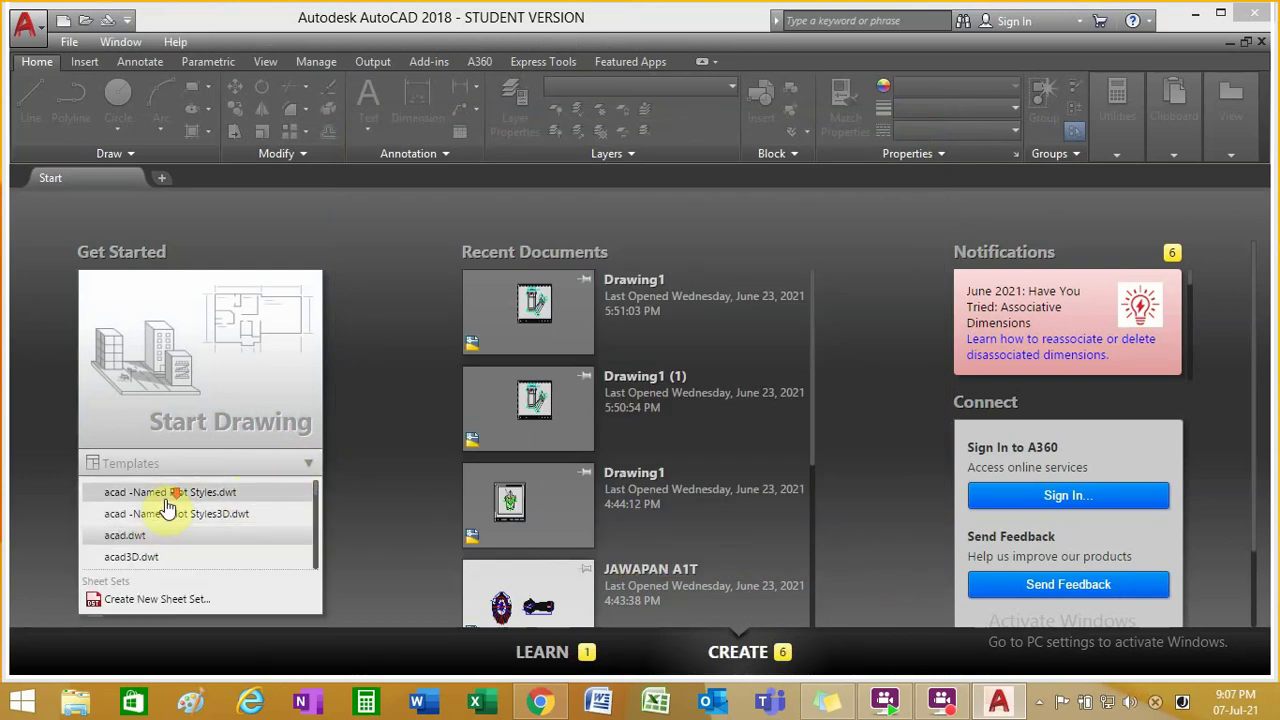
pyautogui.scroll(-3, 166, 506)
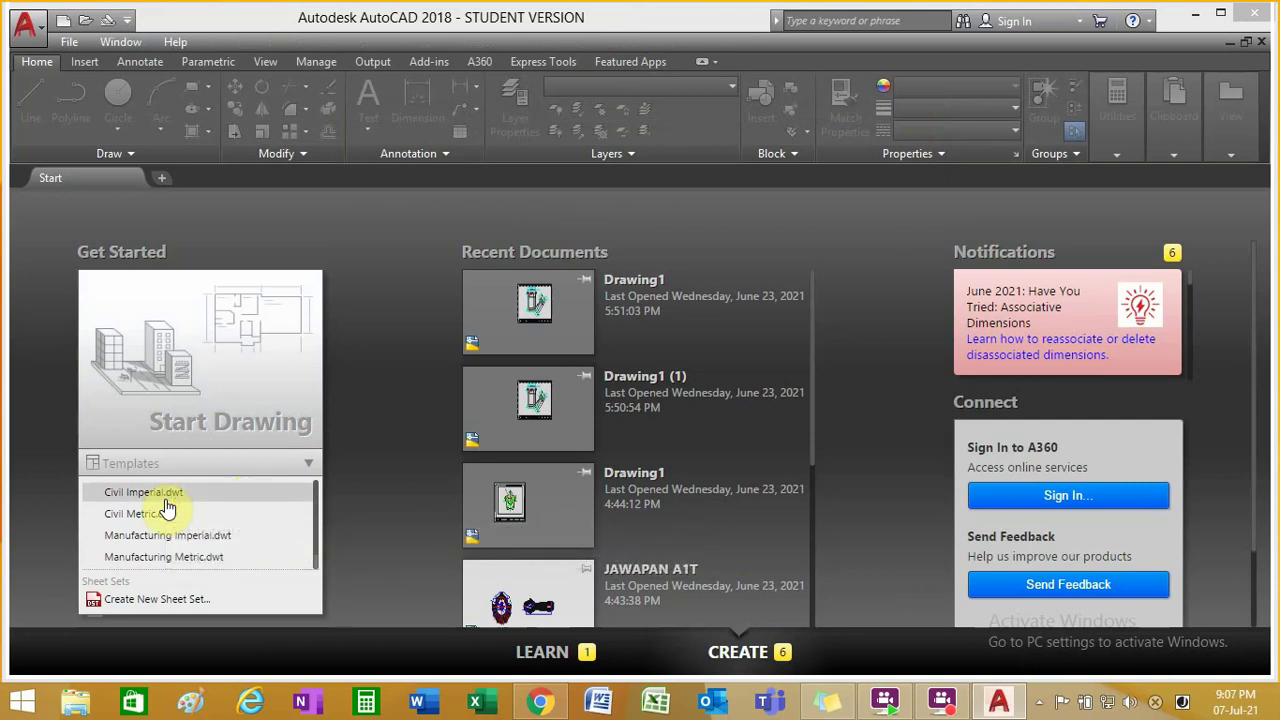
pyautogui.scroll(8, 166, 545)
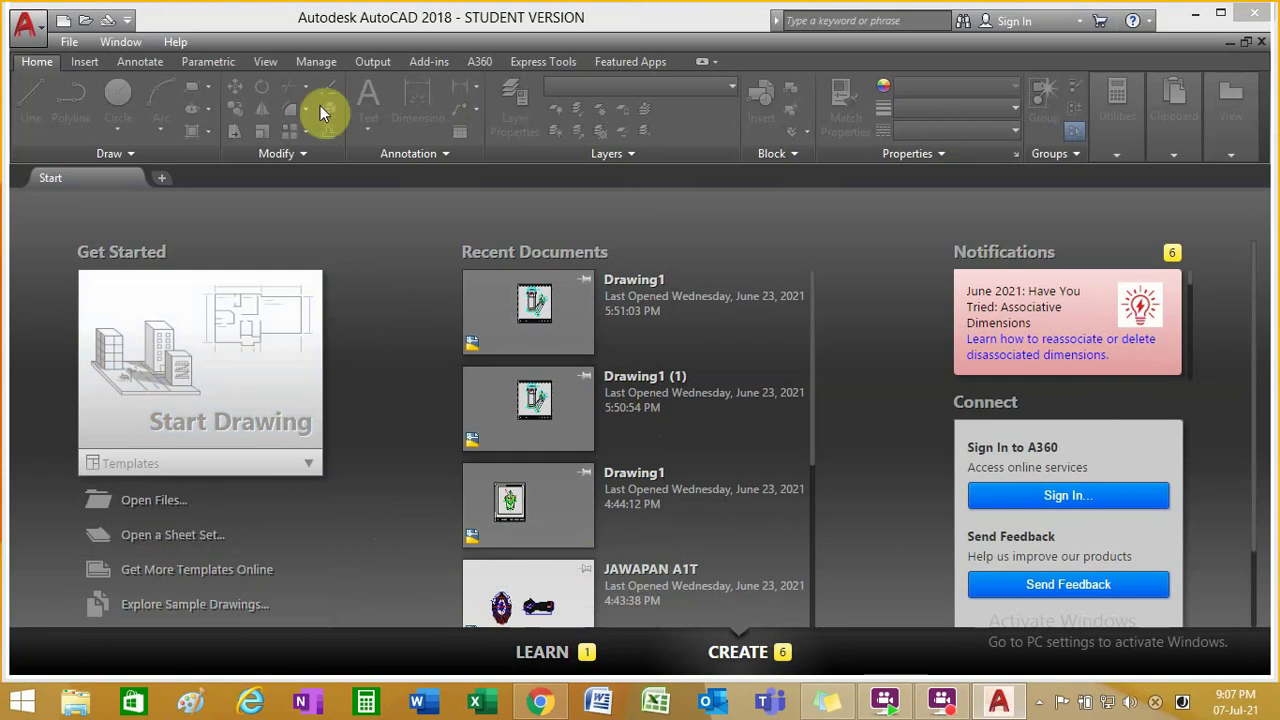
pyautogui.click(222, 465)
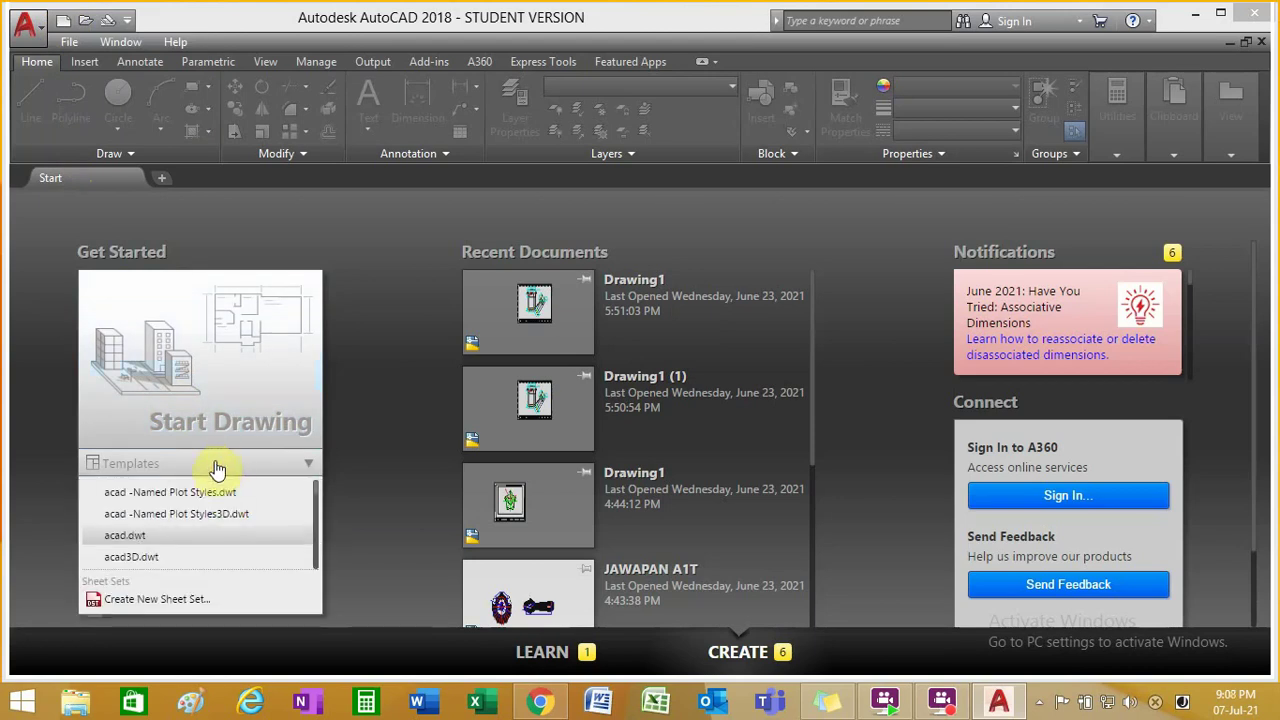
pyautogui.scroll(-3, 200, 535)
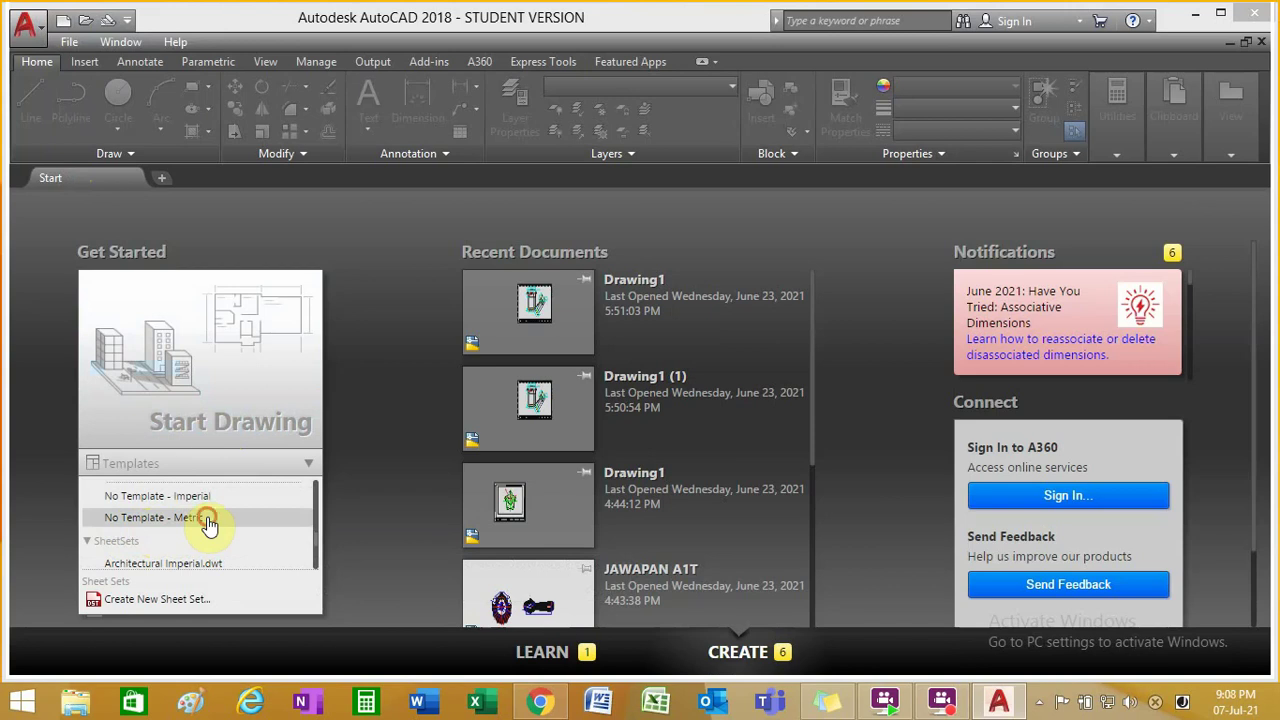
pyautogui.click(199, 518)
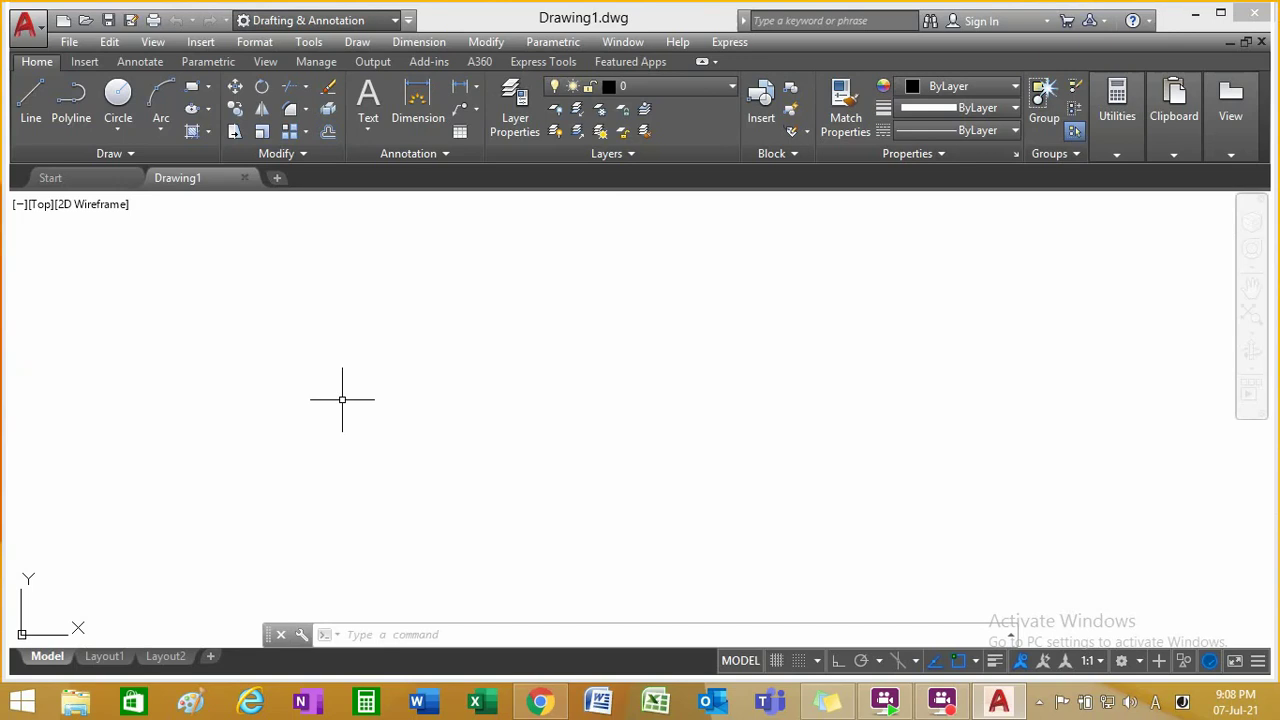
# Step: Zoom out and in on the empty model space to examine the drawing area around the UCS origin
pyautogui.scroll(-2, 486, 521)
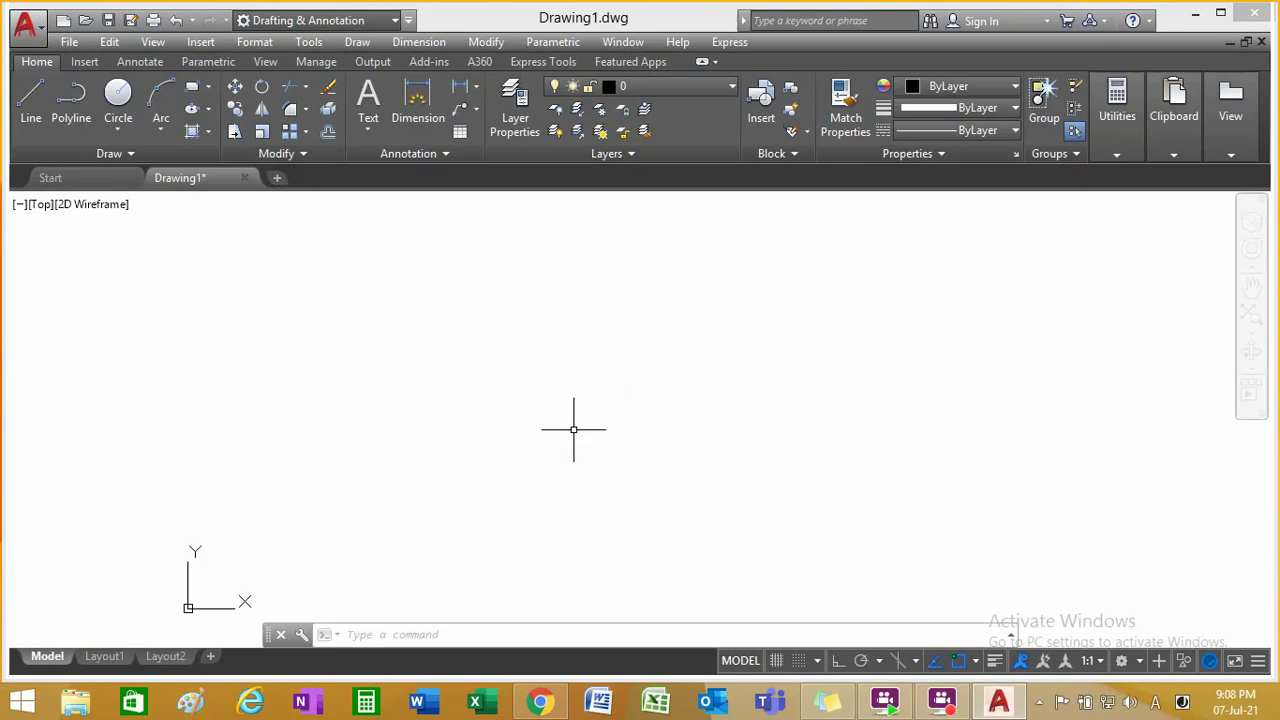
pyautogui.scroll(-10, 573, 429)
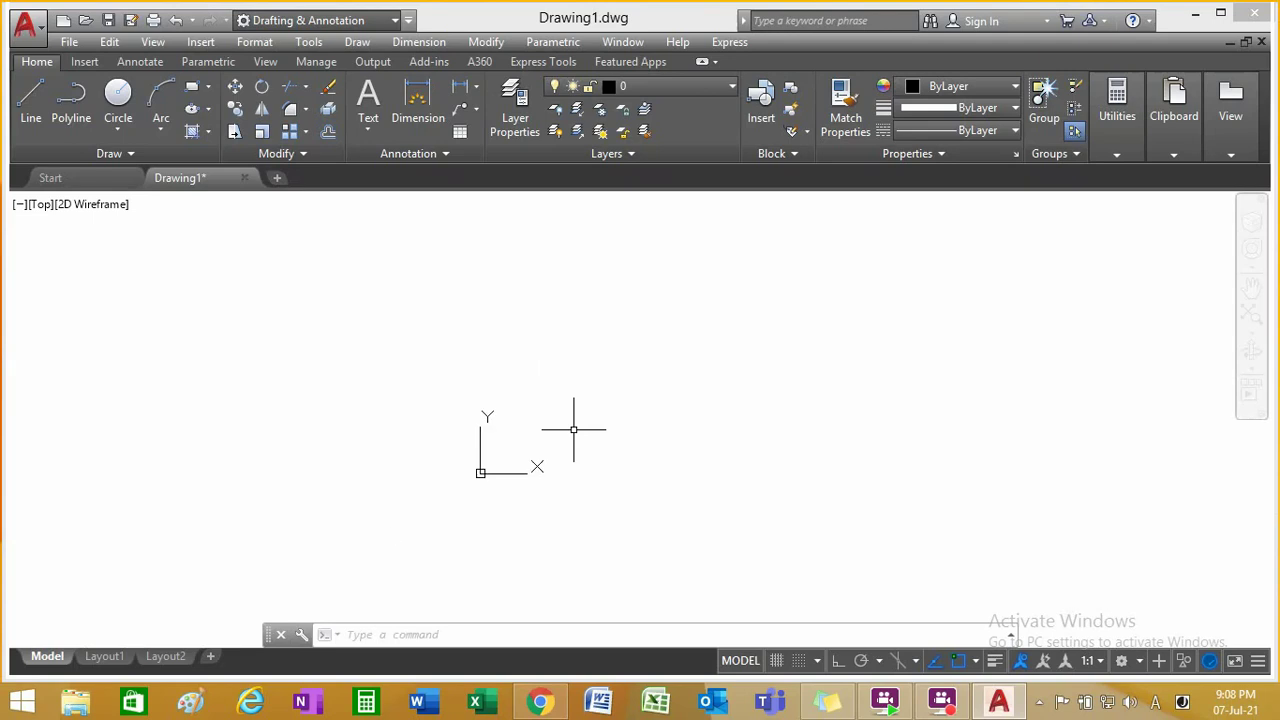
pyautogui.scroll(5, 573, 429)
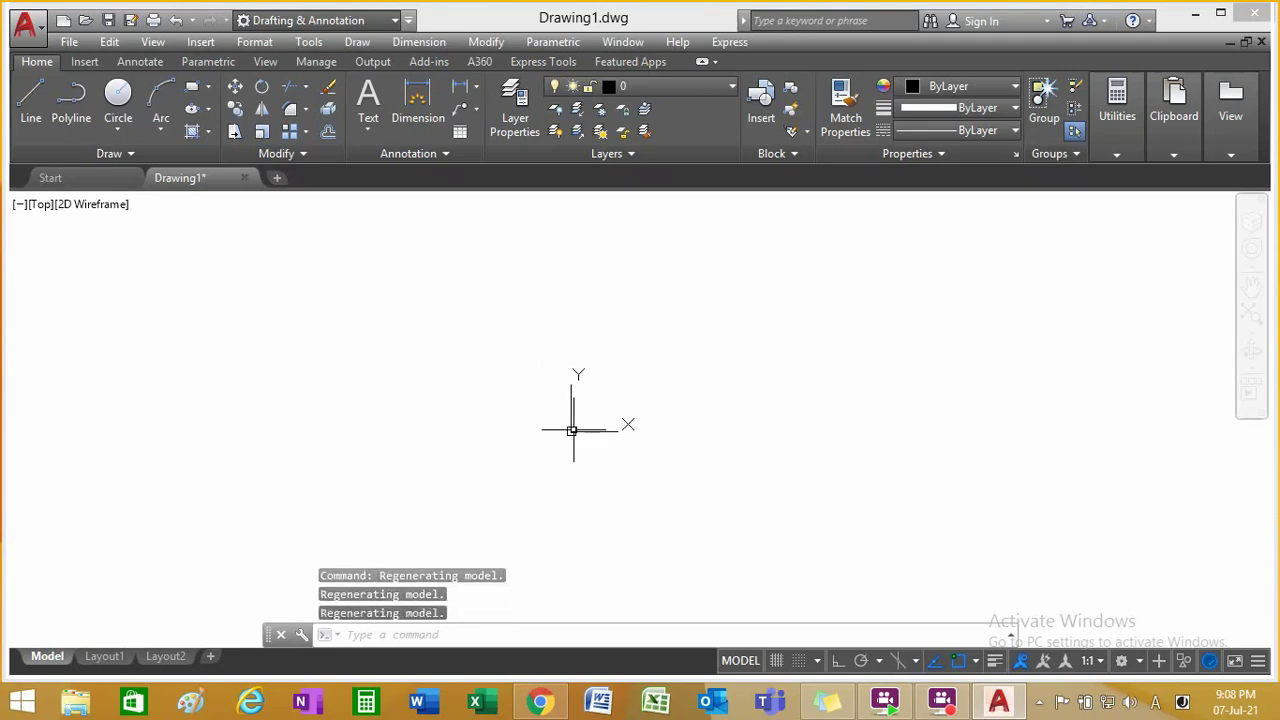
pyautogui.scroll(6, 573, 429)
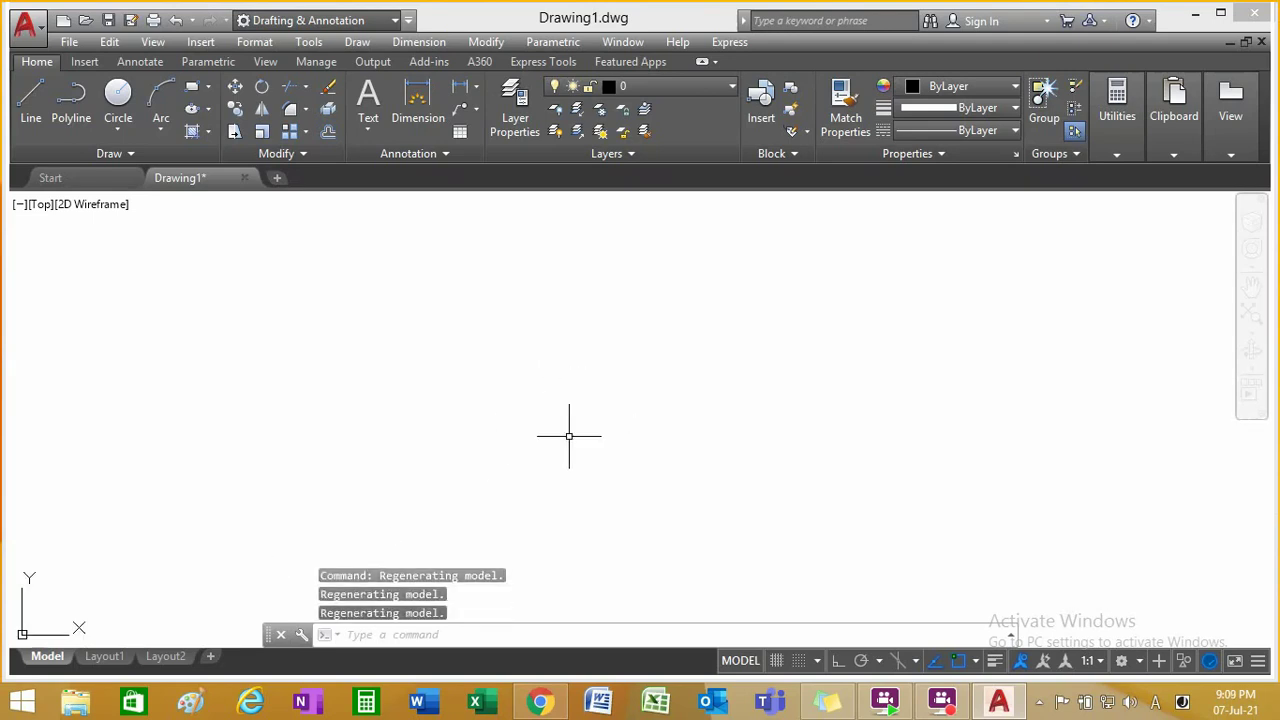
pyautogui.scroll(-4, 566, 434)
pyautogui.scroll(4, 569, 436)
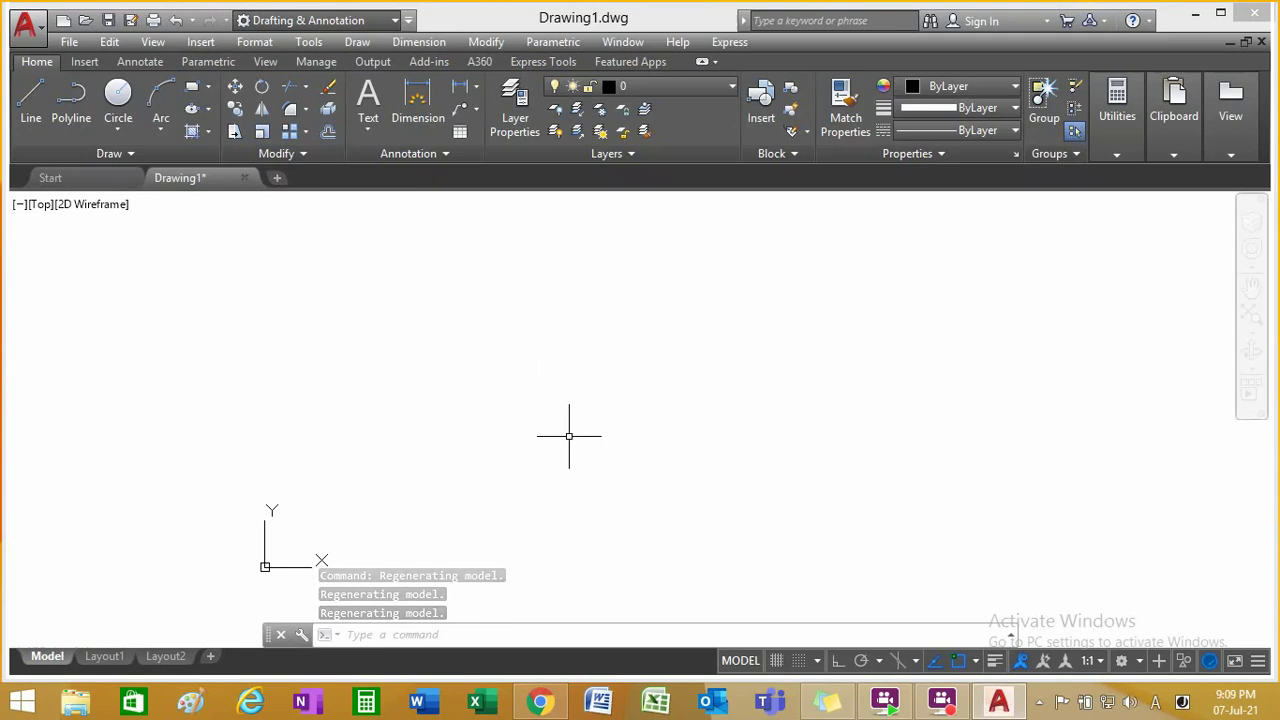
pyautogui.scroll(-4, 569, 436)
pyautogui.scroll(4, 569, 436)
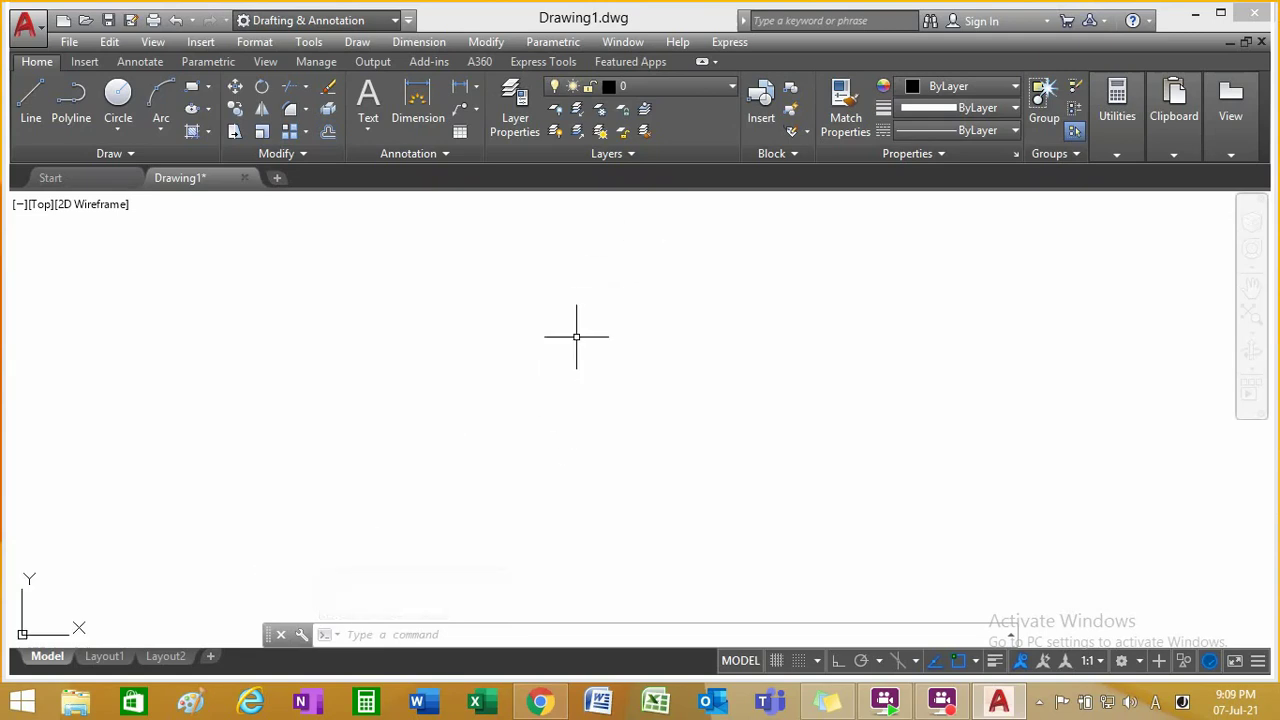
pyautogui.scroll(-4, 551, 380)
pyautogui.scroll(2, 552, 383)
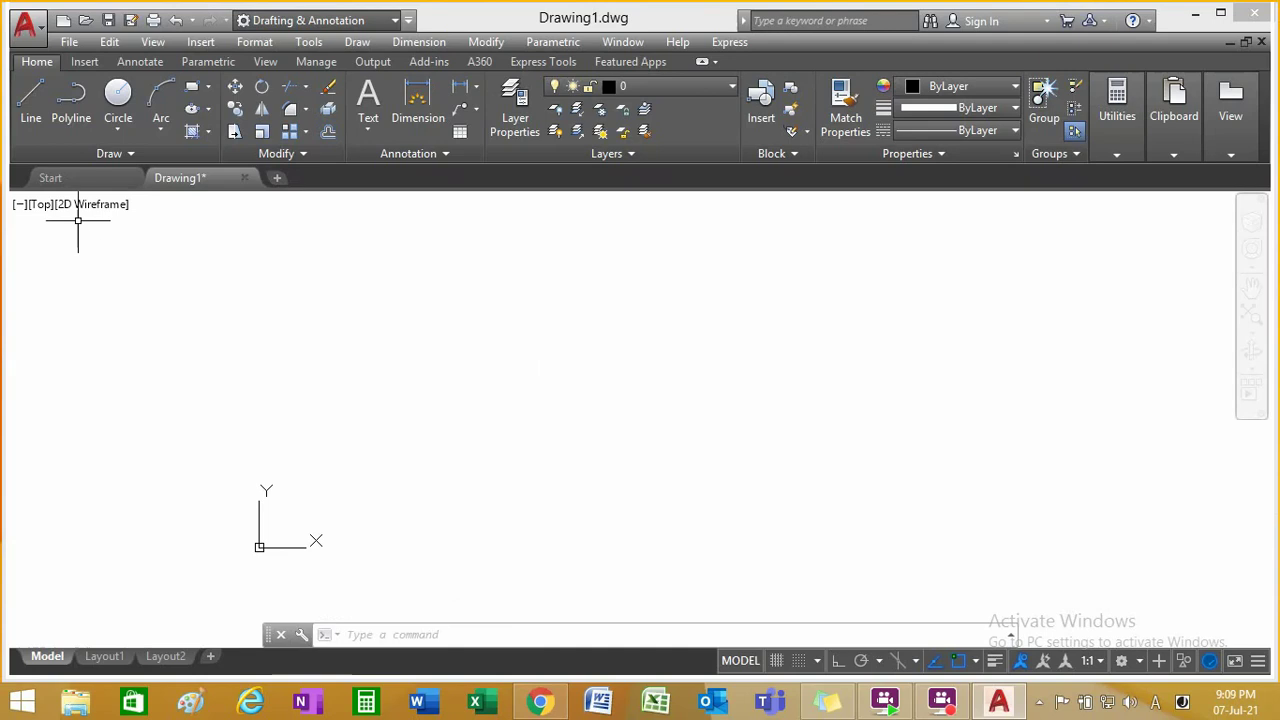
pyautogui.click(42, 92)
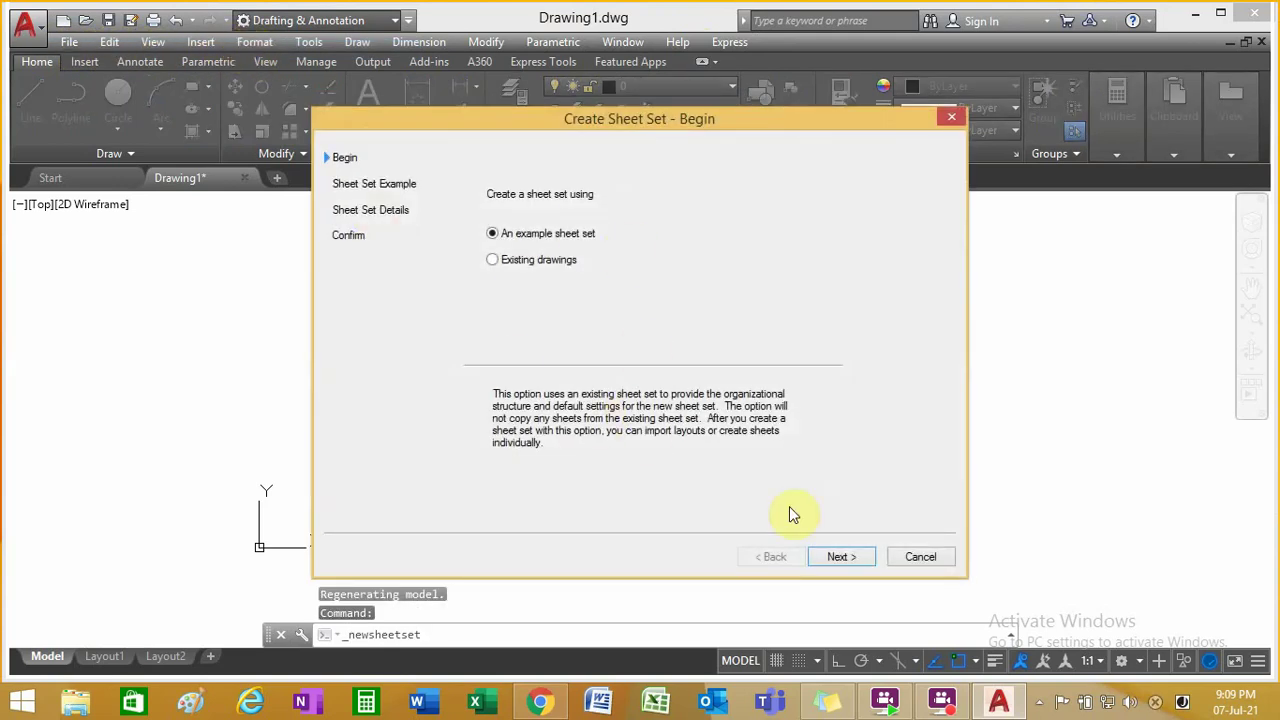
pyautogui.click(914, 557)
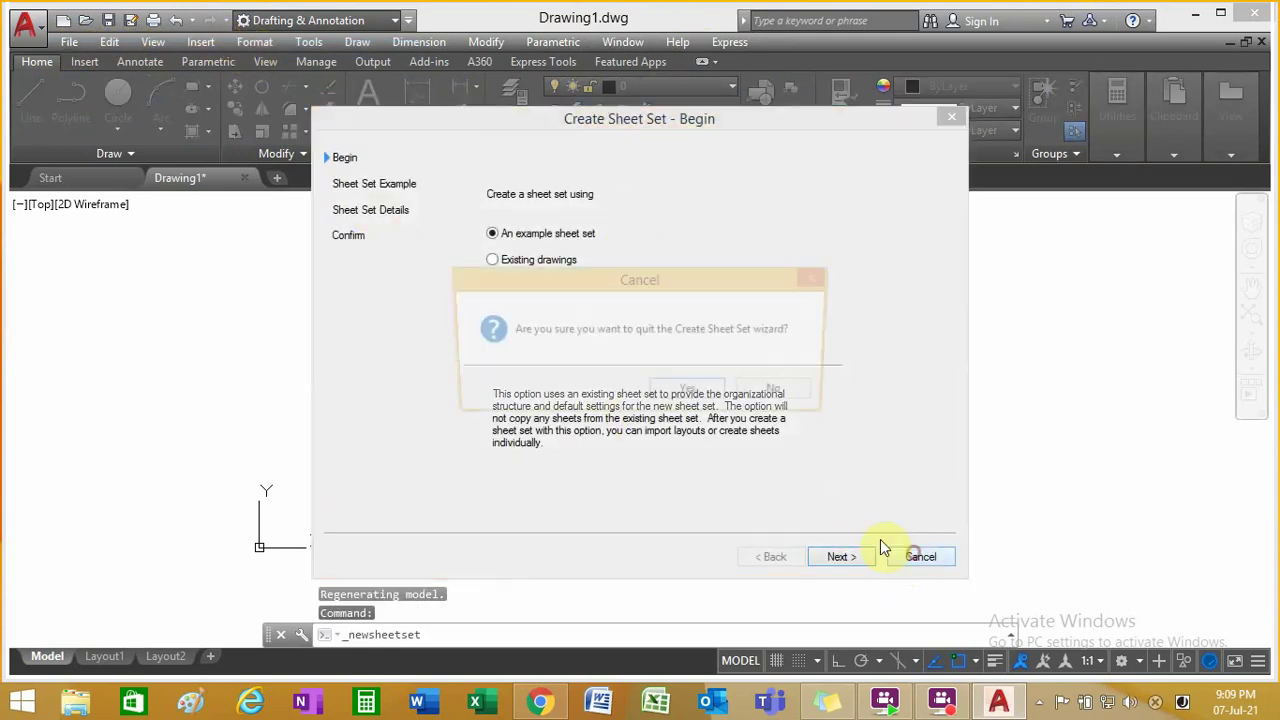
pyautogui.click(706, 394)
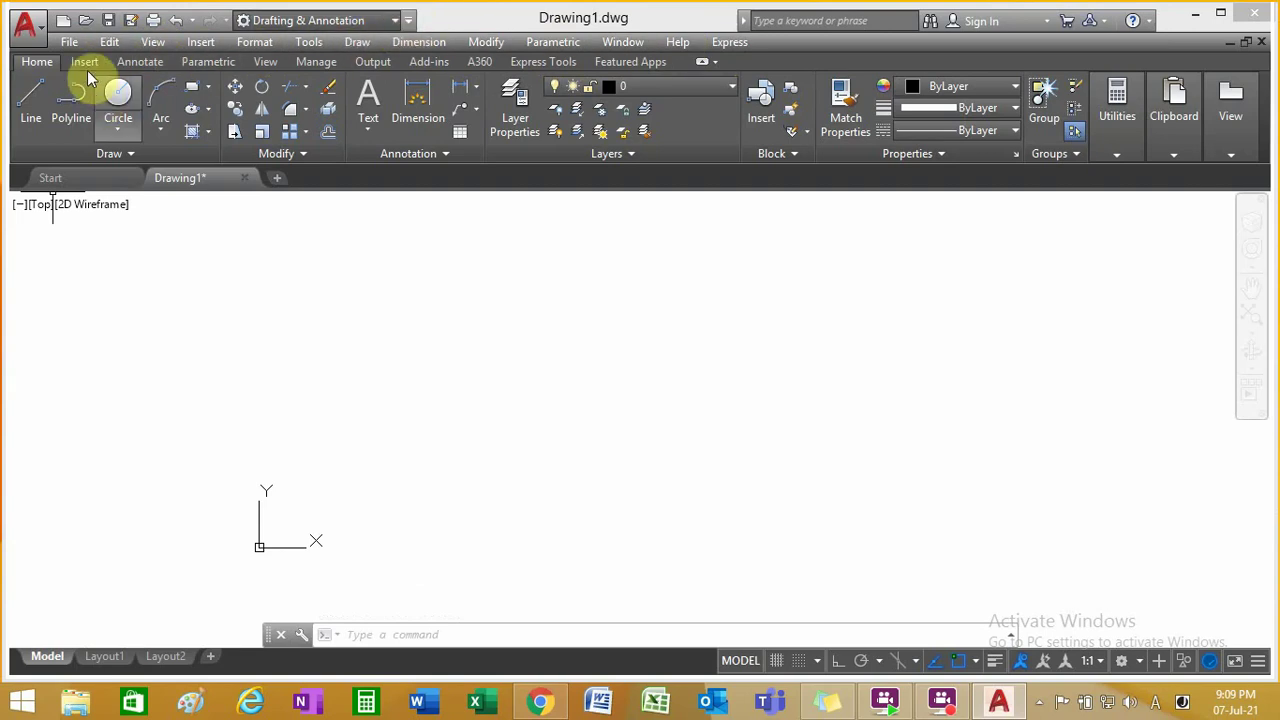
# Step: Hide the menu bar through the Quick Access Toolbar customization options
pyautogui.click(410, 22)
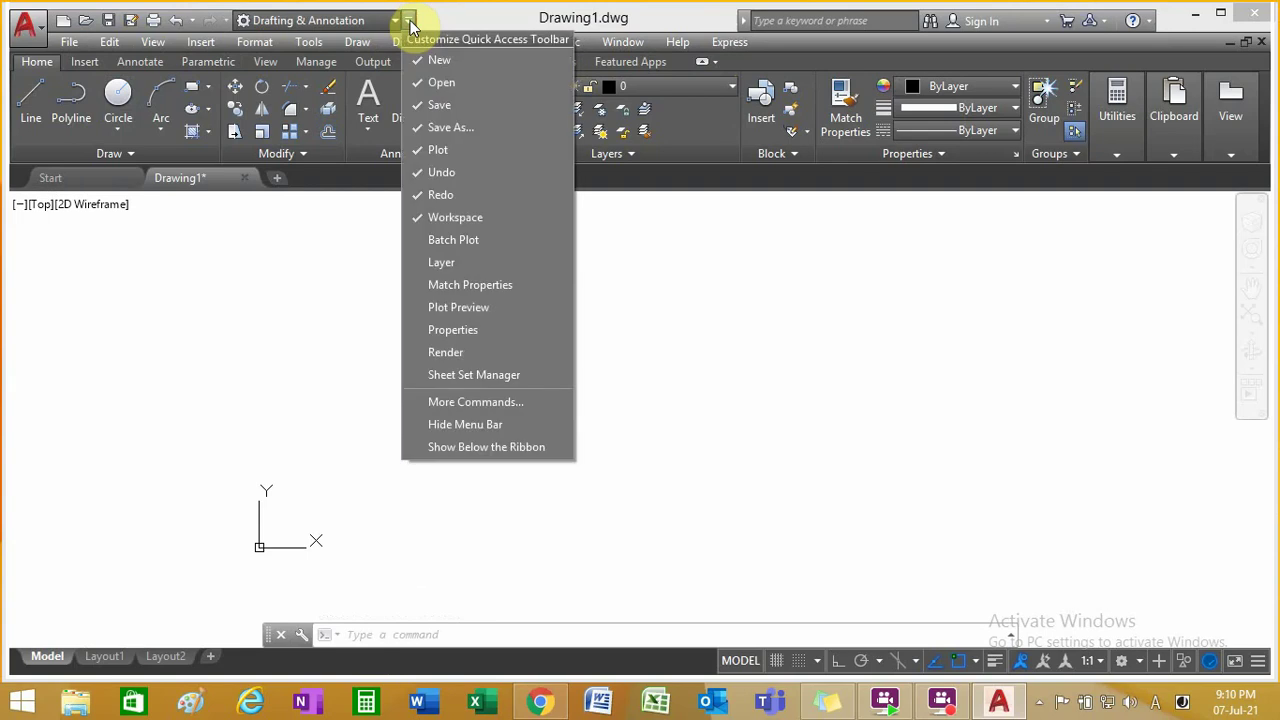
pyautogui.click(480, 427)
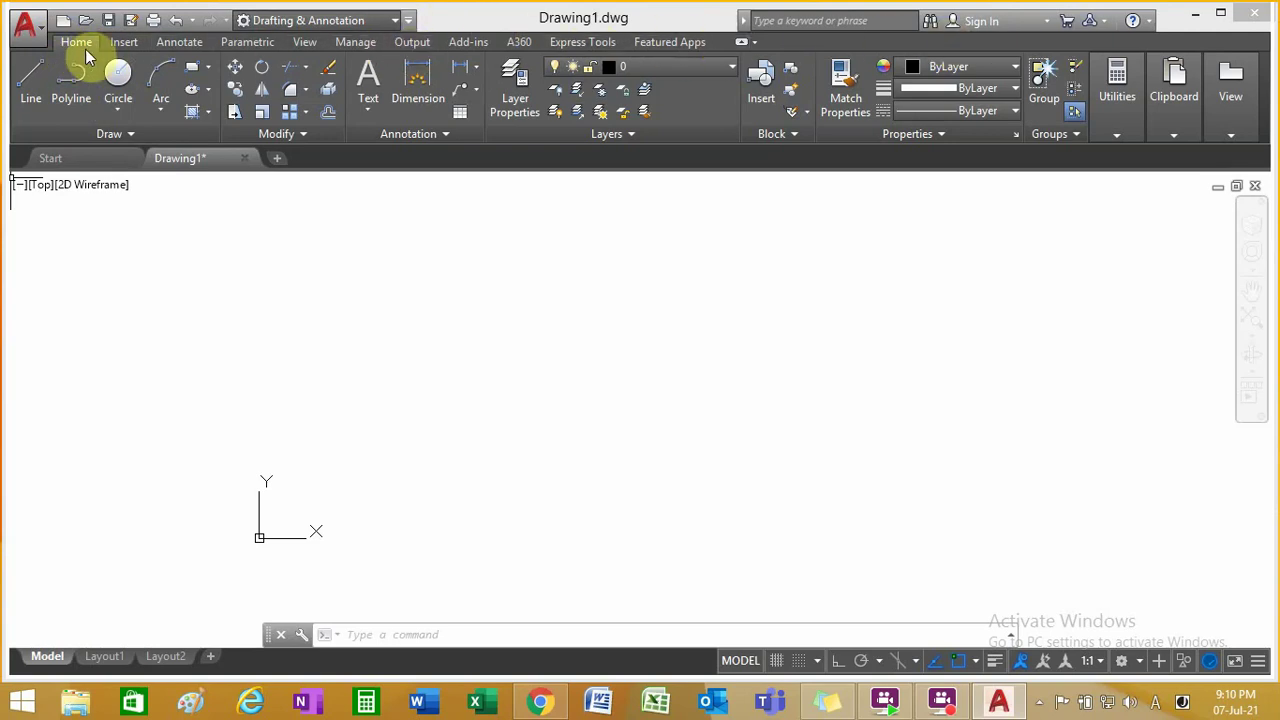
# Step: Show the menu bar again through the Quick Access Toolbar customization options
pyautogui.click(410, 20)
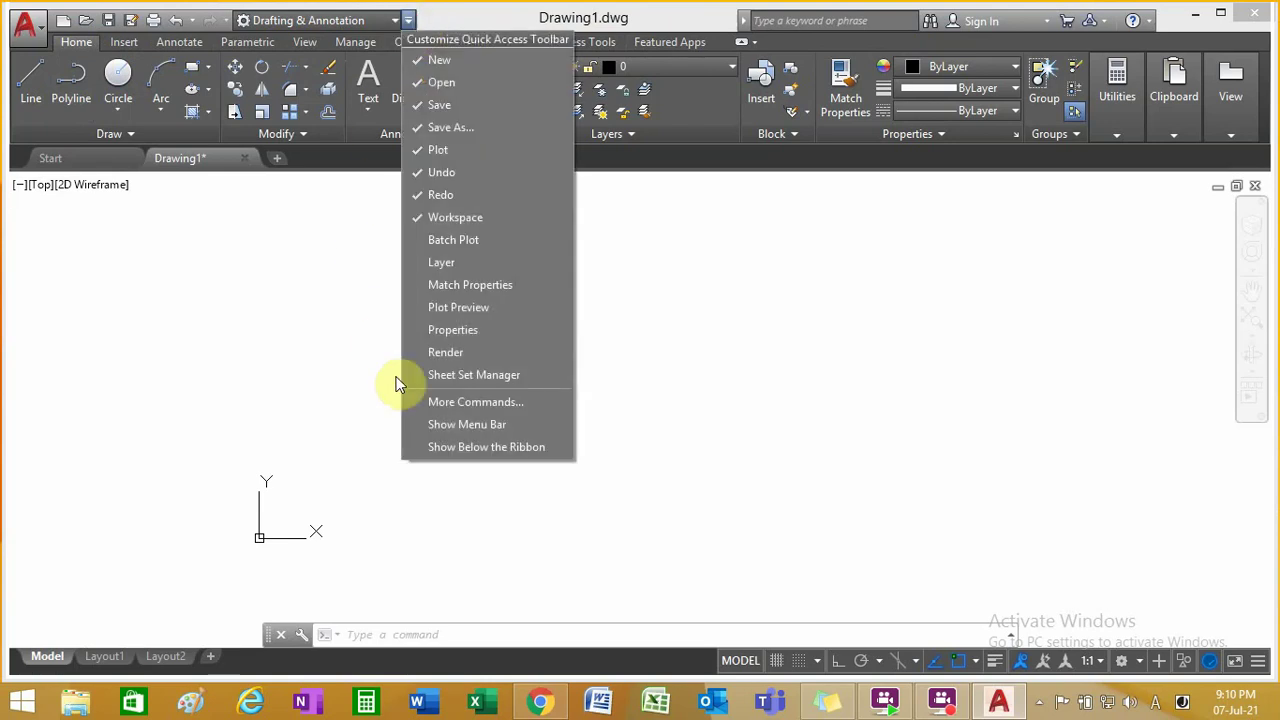
pyautogui.click(488, 425)
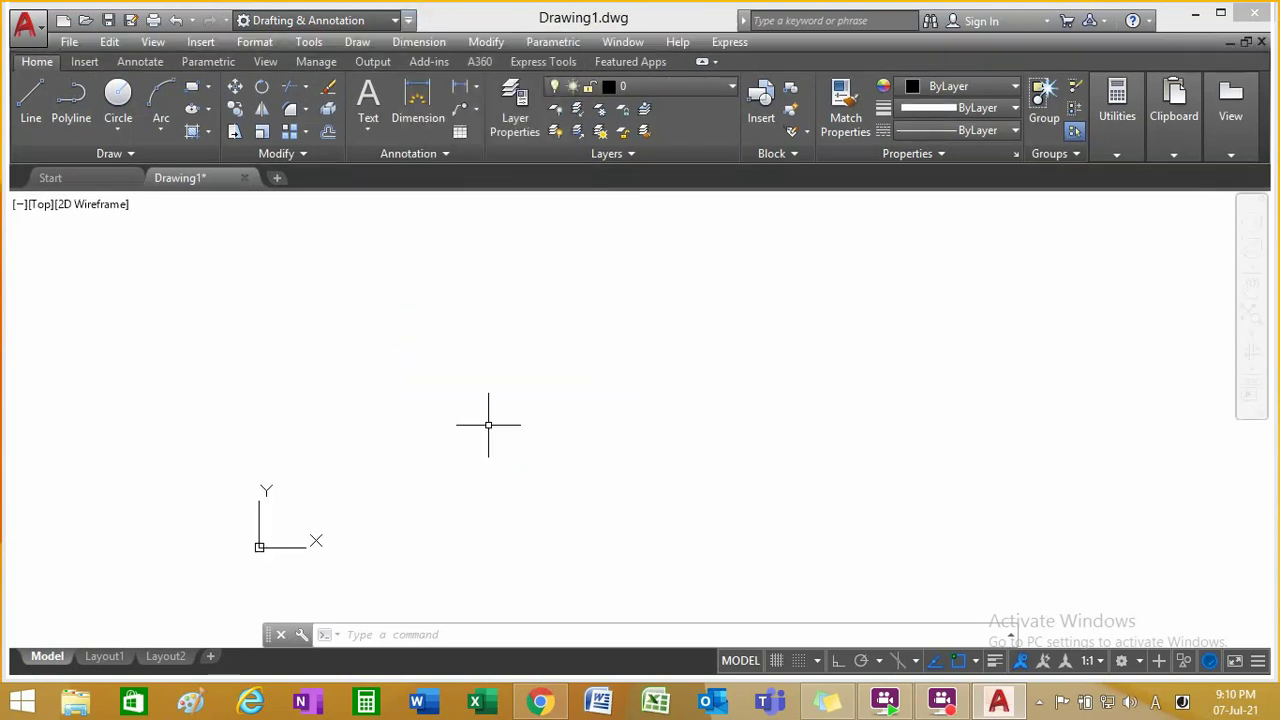
# Step: Remove the Workspace selector from the Quick Access Toolbar and restore it, checking the customization list
pyautogui.click(397, 22)
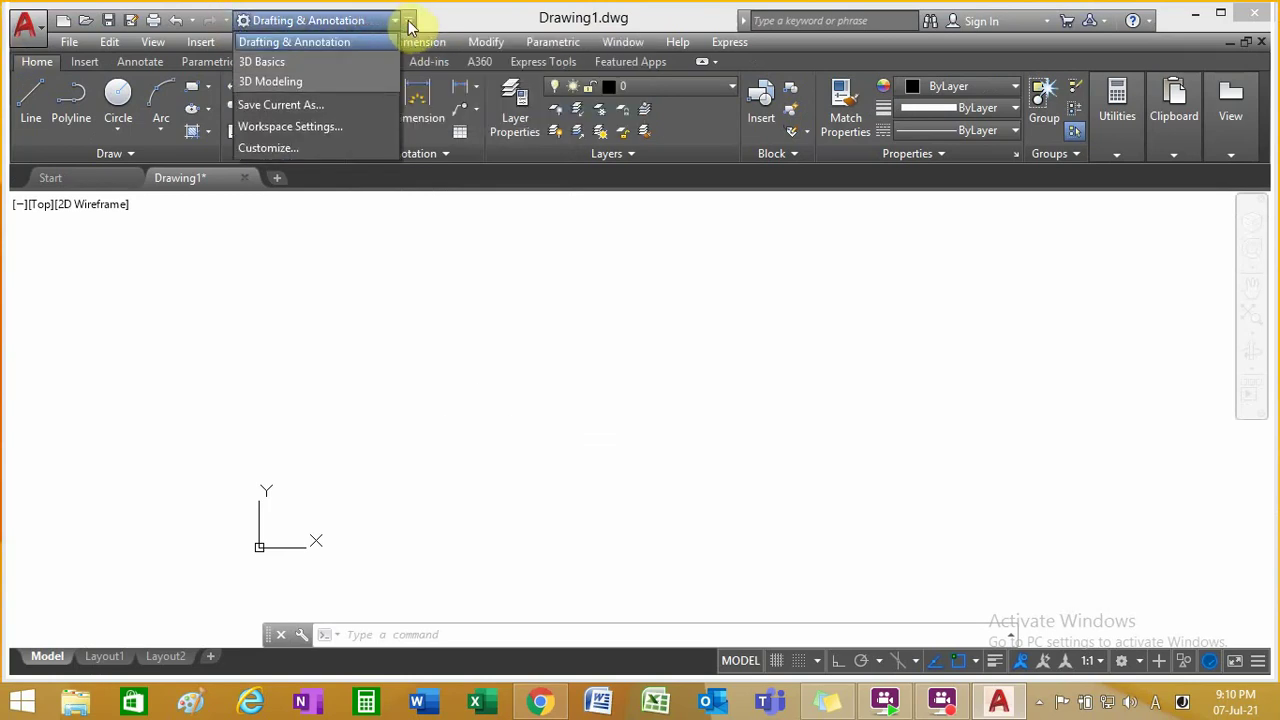
pyautogui.click(410, 22)
pyautogui.click(410, 22)
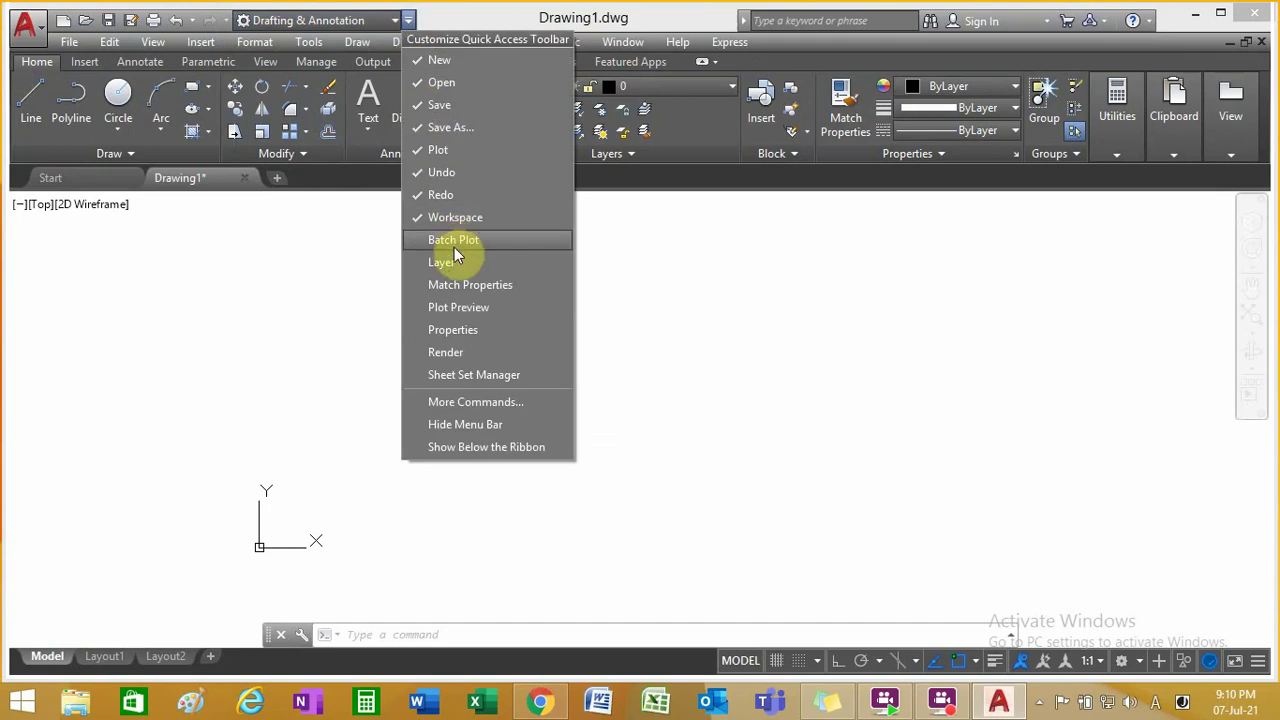
pyautogui.click(421, 220)
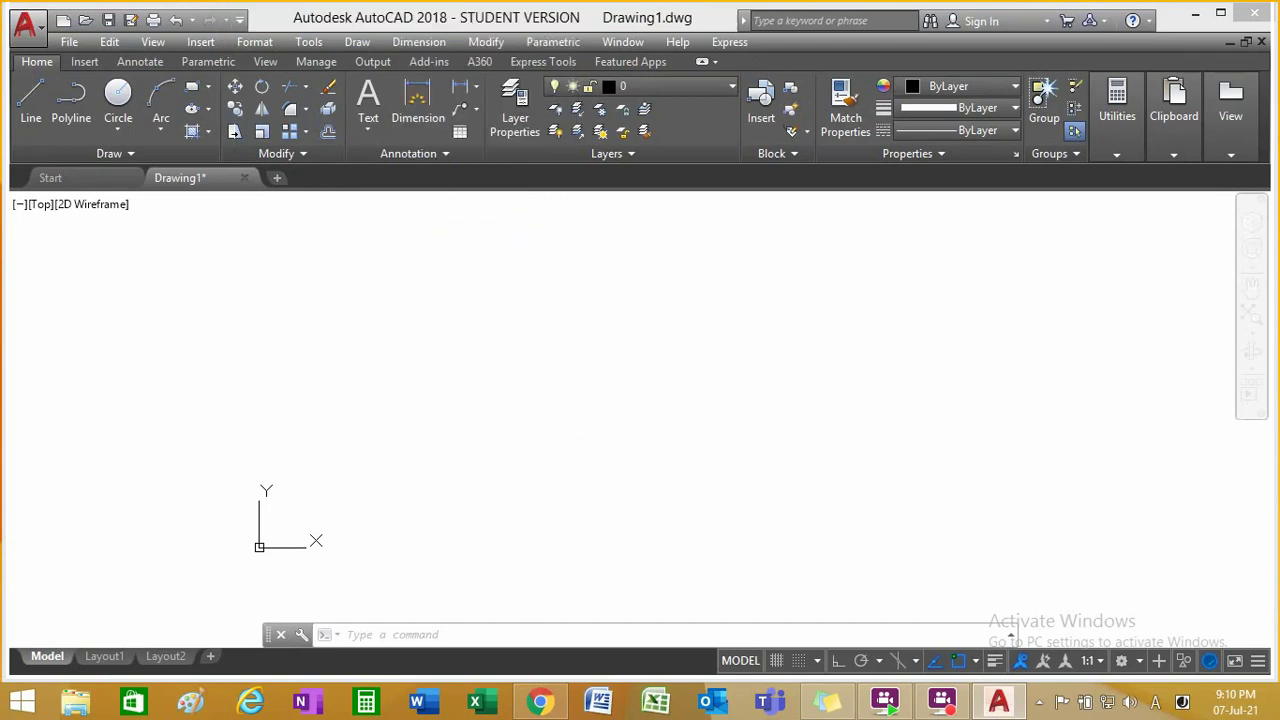
pyautogui.click(36, 97)
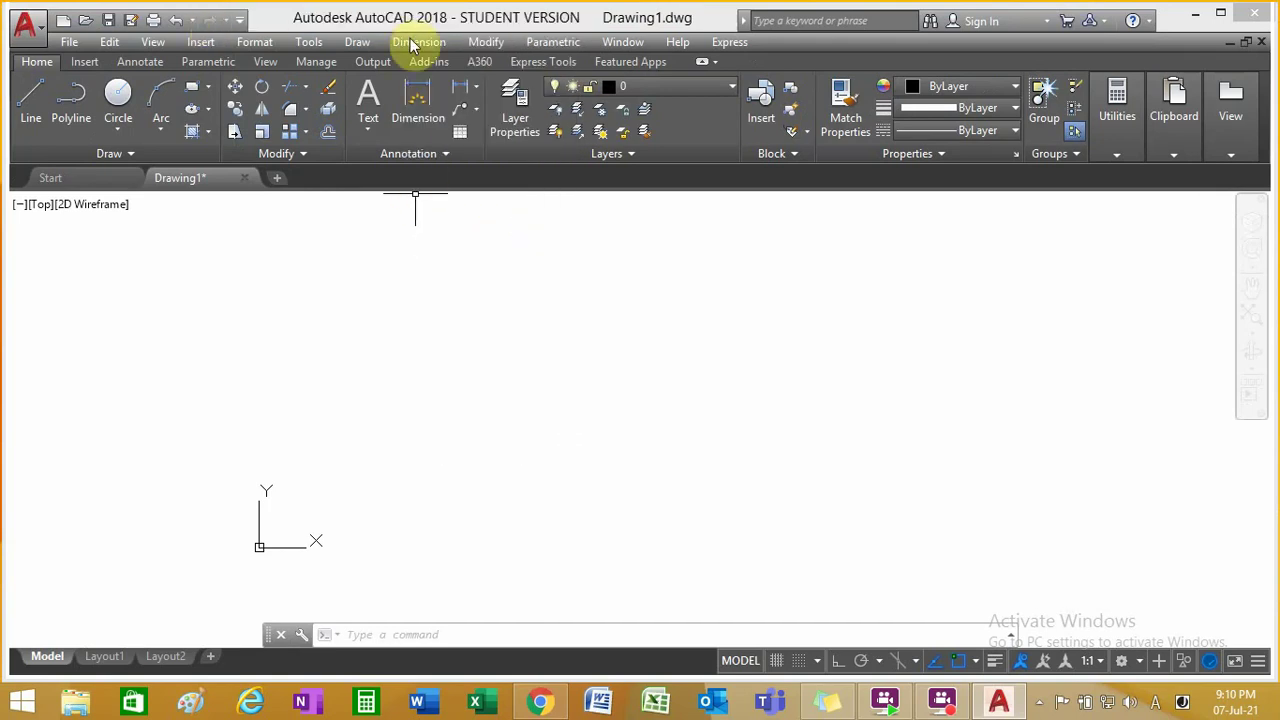
pyautogui.click(240, 22)
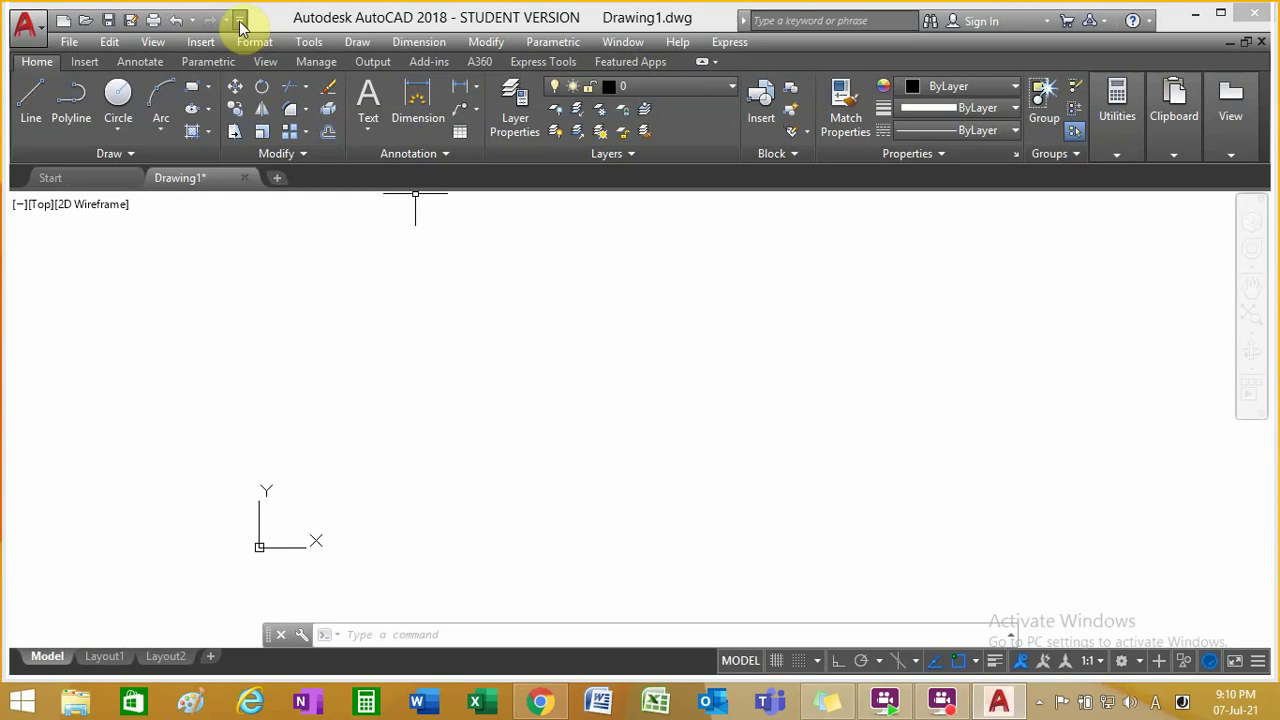
pyautogui.click(240, 20)
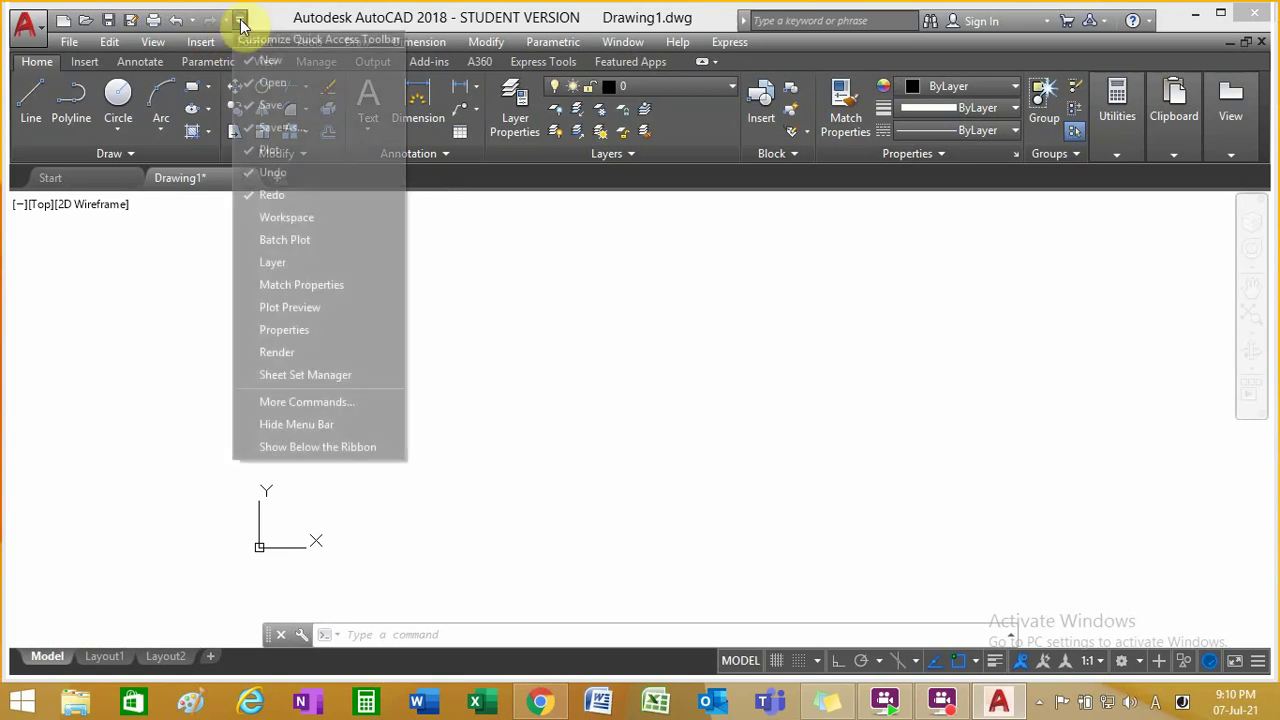
pyautogui.click(249, 217)
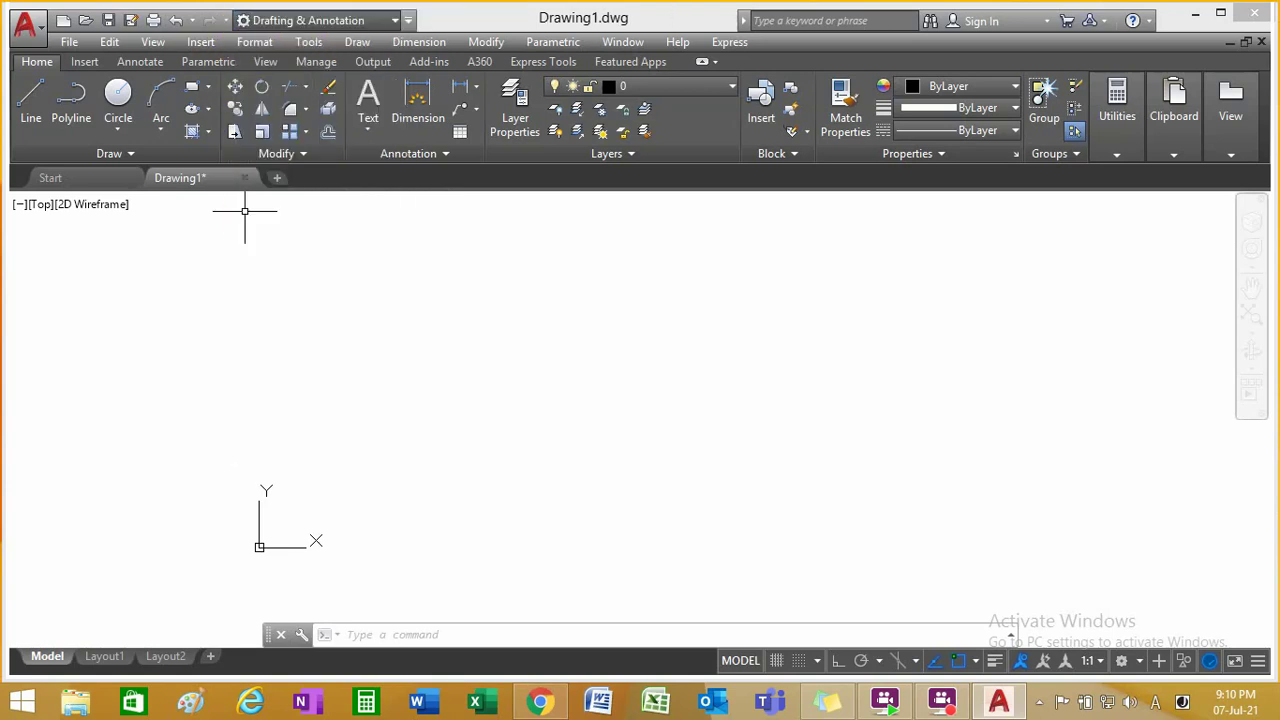
pyautogui.click(407, 20)
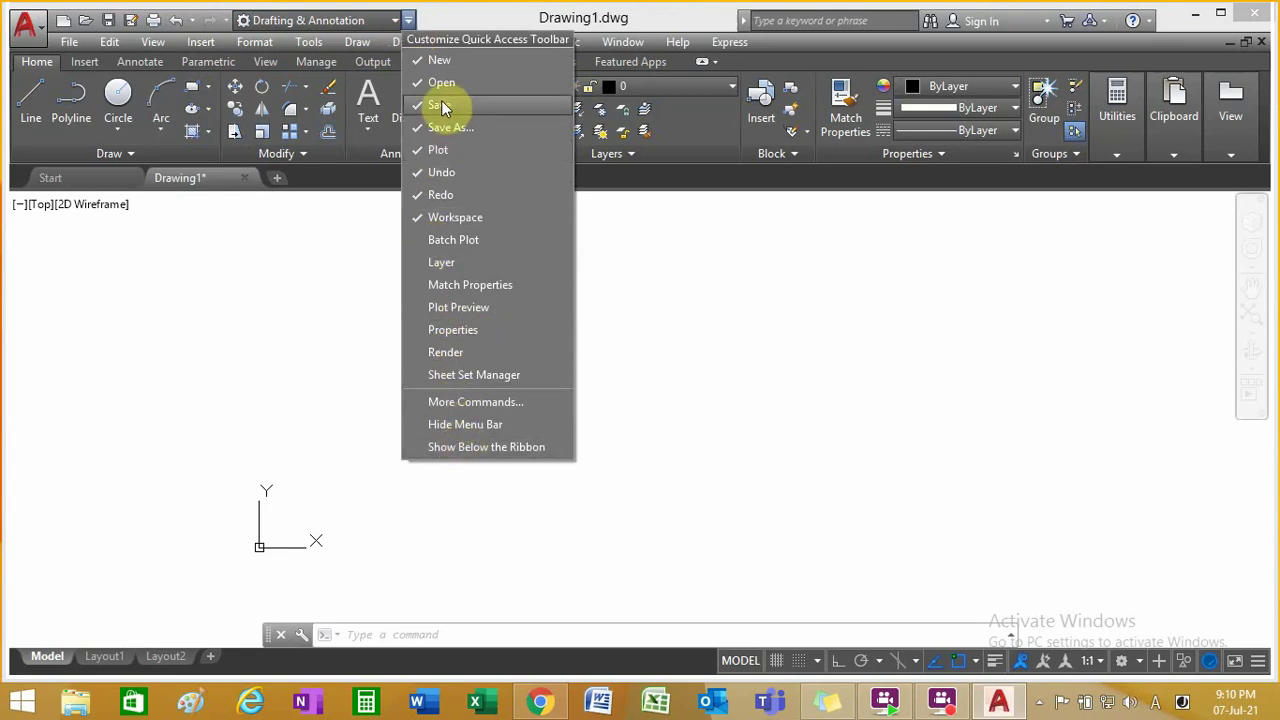
pyautogui.click(414, 22)
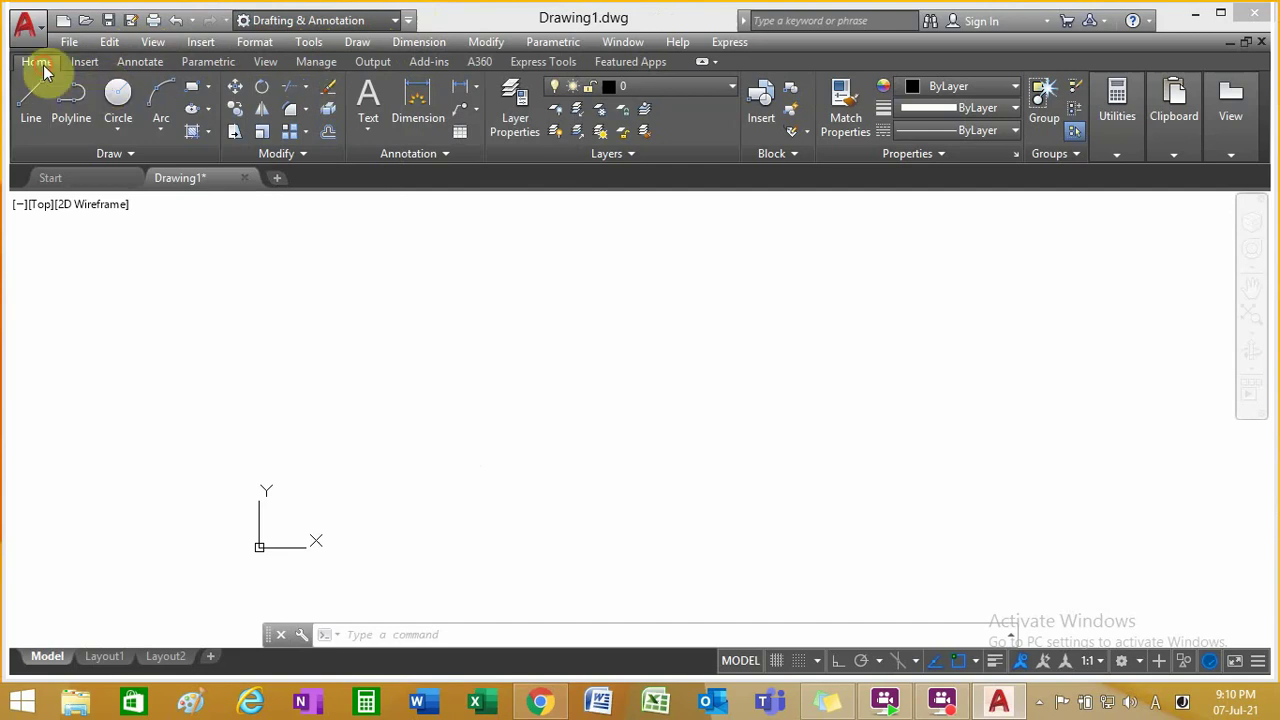
# Step: Look through the ribbon tool sets from Insert and Annotate to Express Tools and Featured Apps, ending on the Home tools
pyautogui.click(86, 63)
pyautogui.click(134, 62)
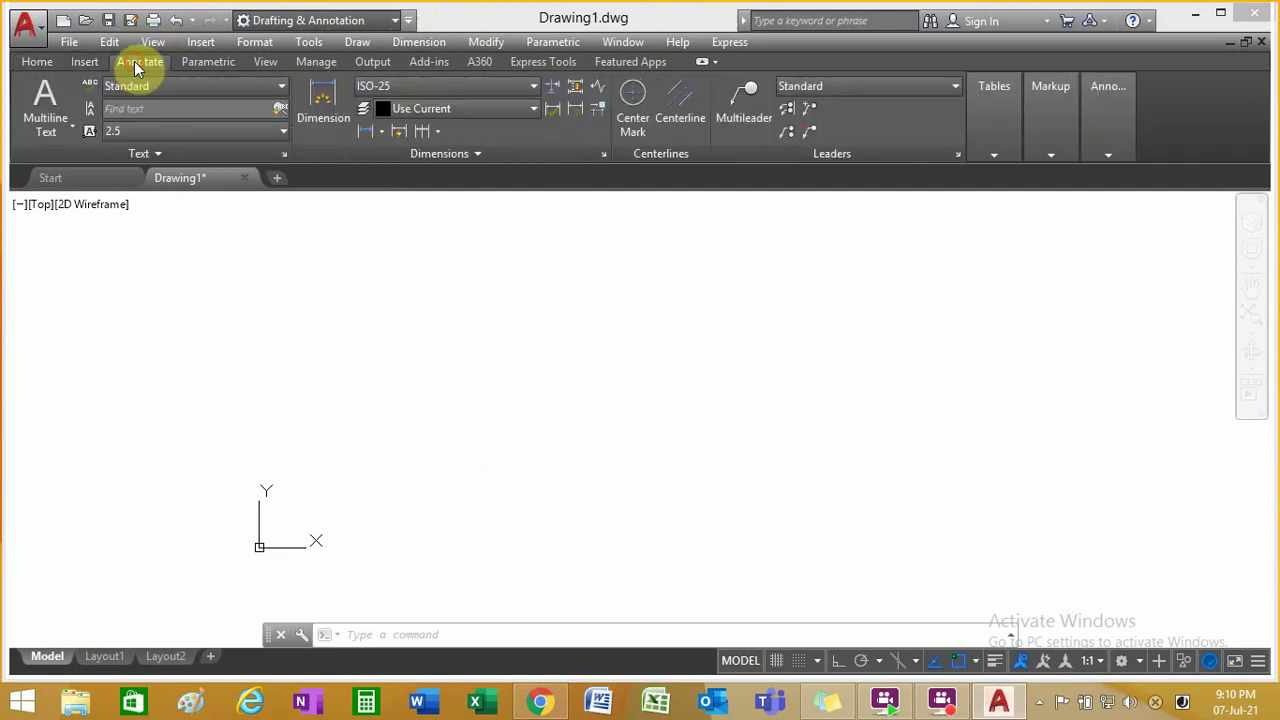
pyautogui.click(194, 61)
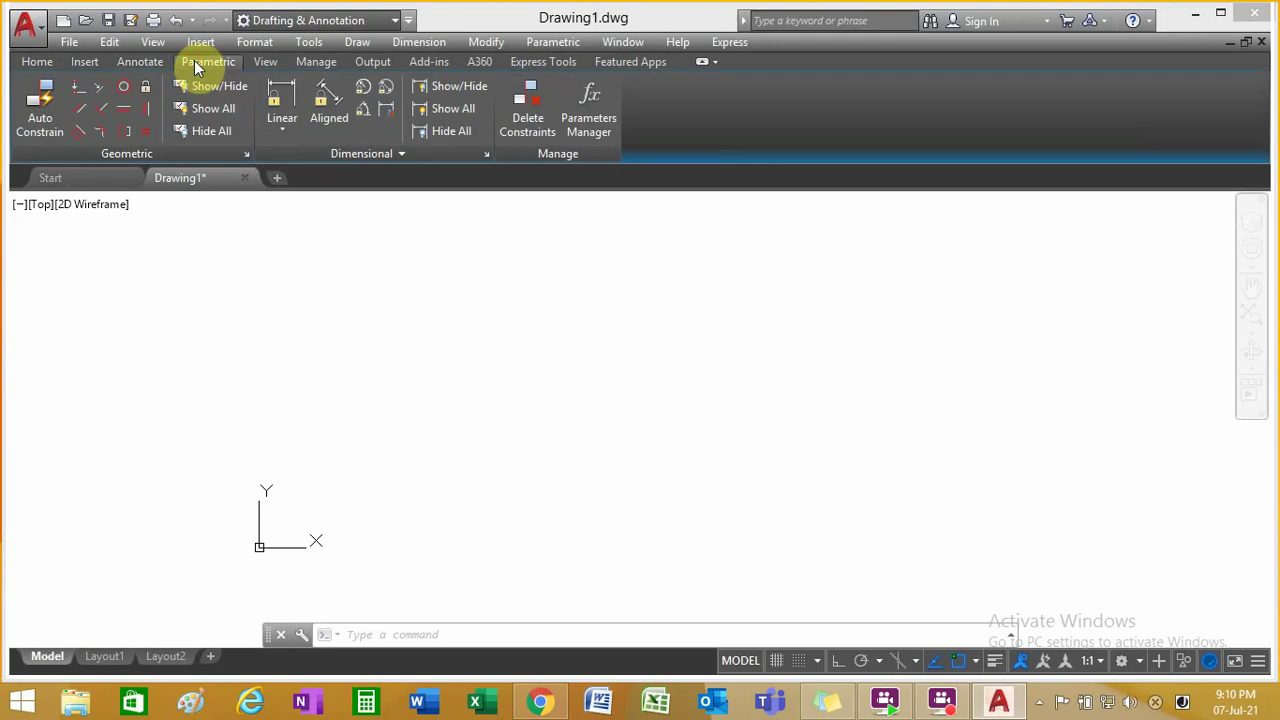
pyautogui.click(264, 62)
pyautogui.click(310, 63)
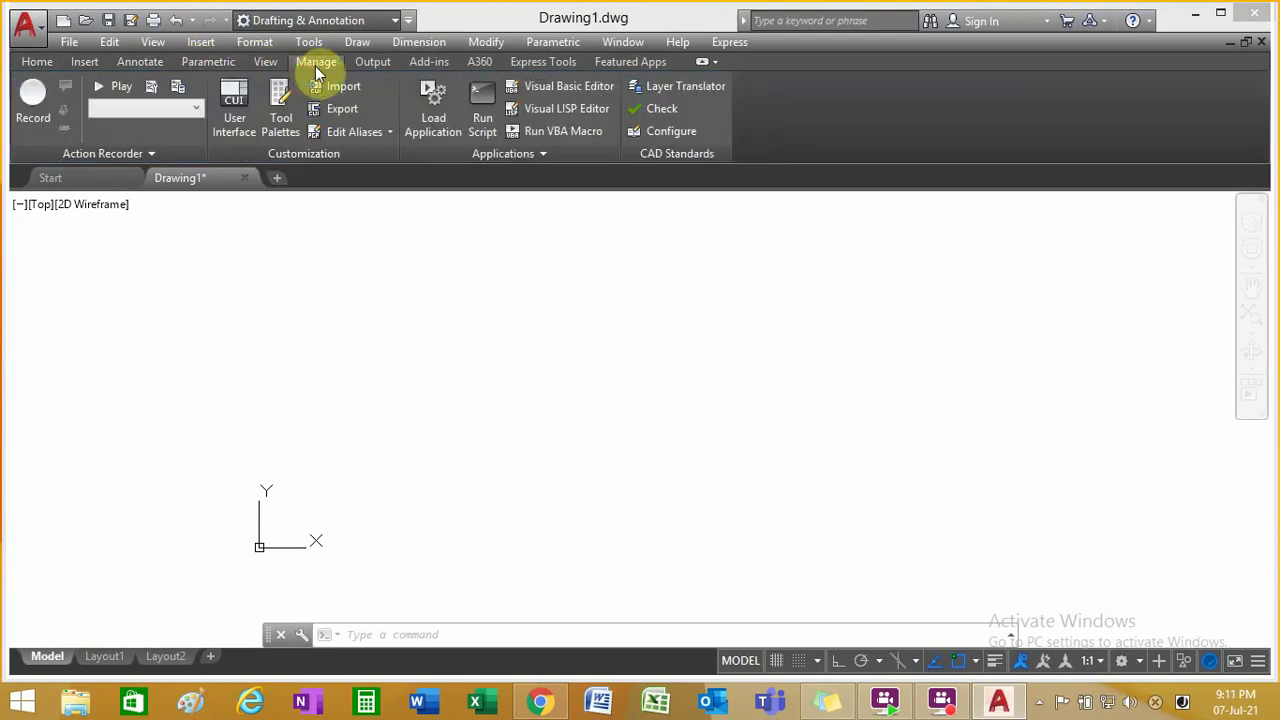
pyautogui.click(366, 66)
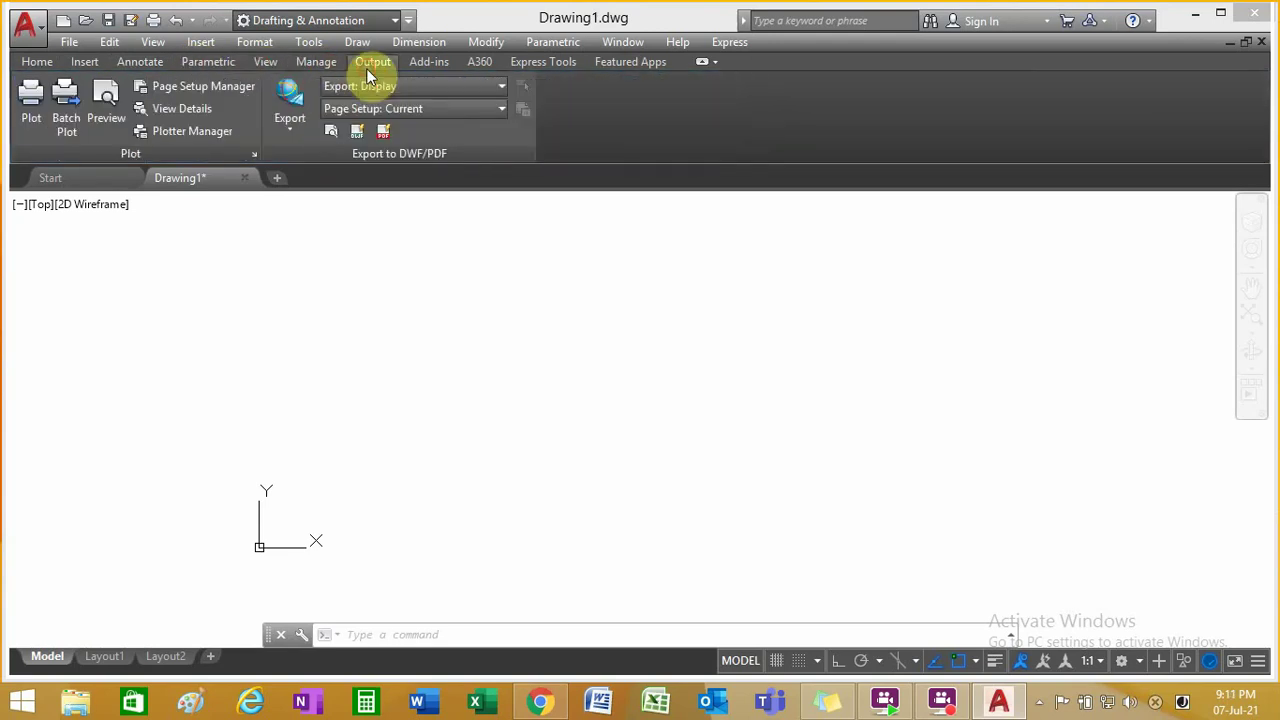
pyautogui.click(426, 66)
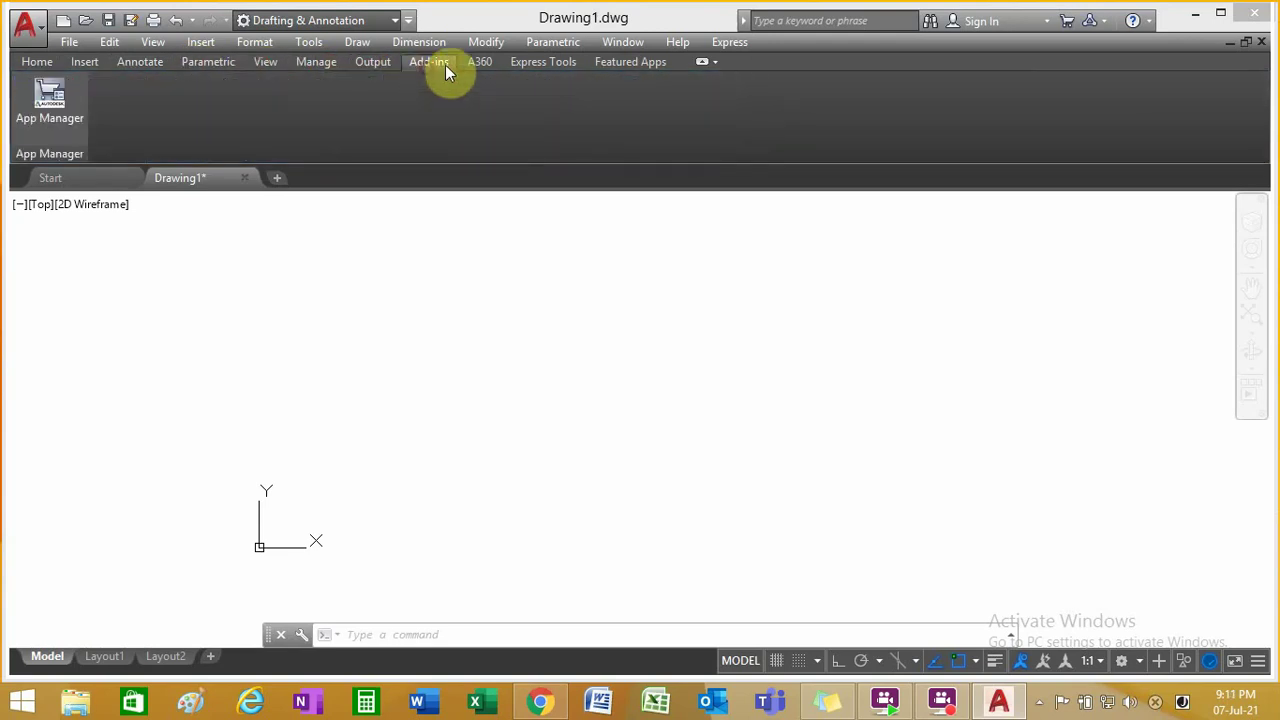
pyautogui.click(497, 64)
pyautogui.click(534, 62)
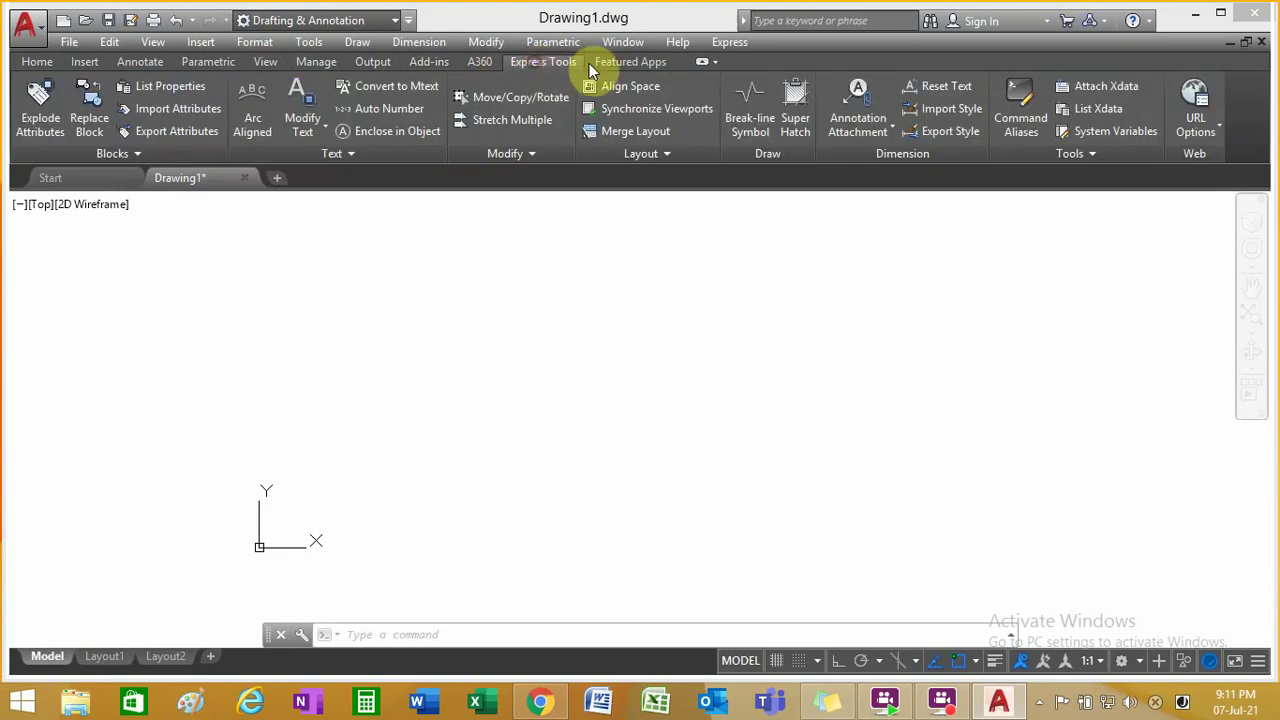
pyautogui.click(645, 64)
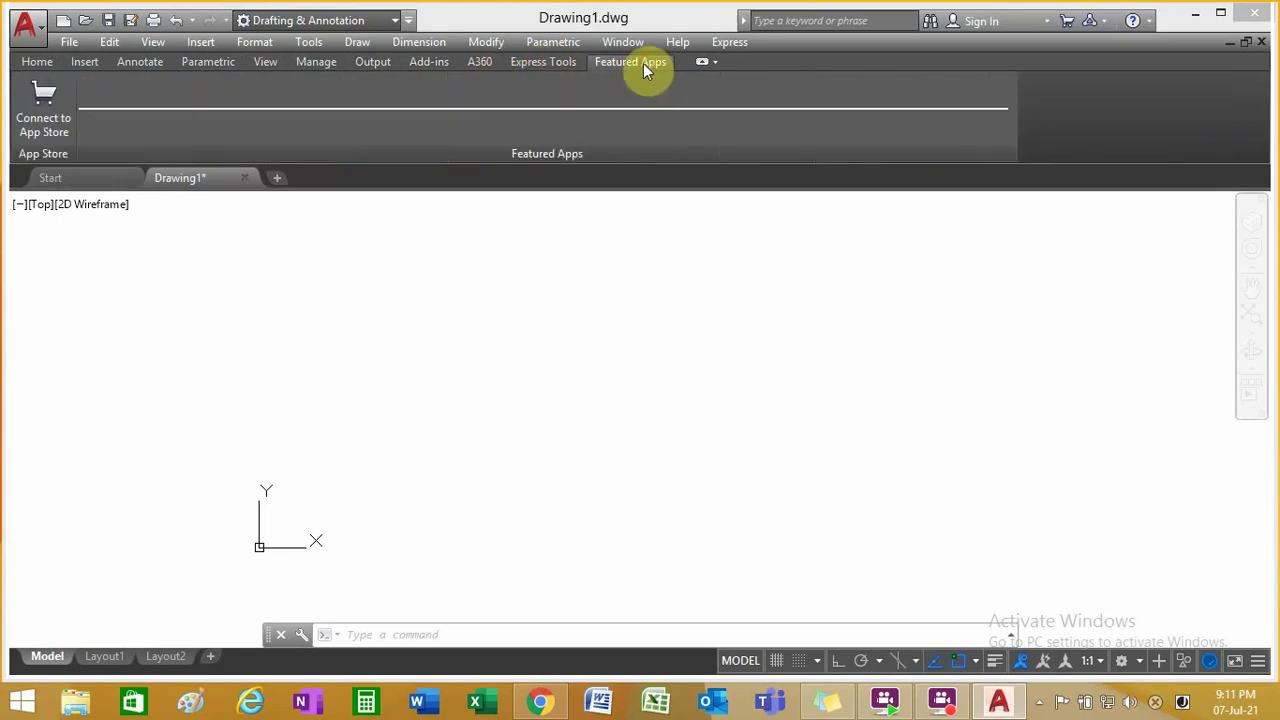
pyautogui.click(40, 63)
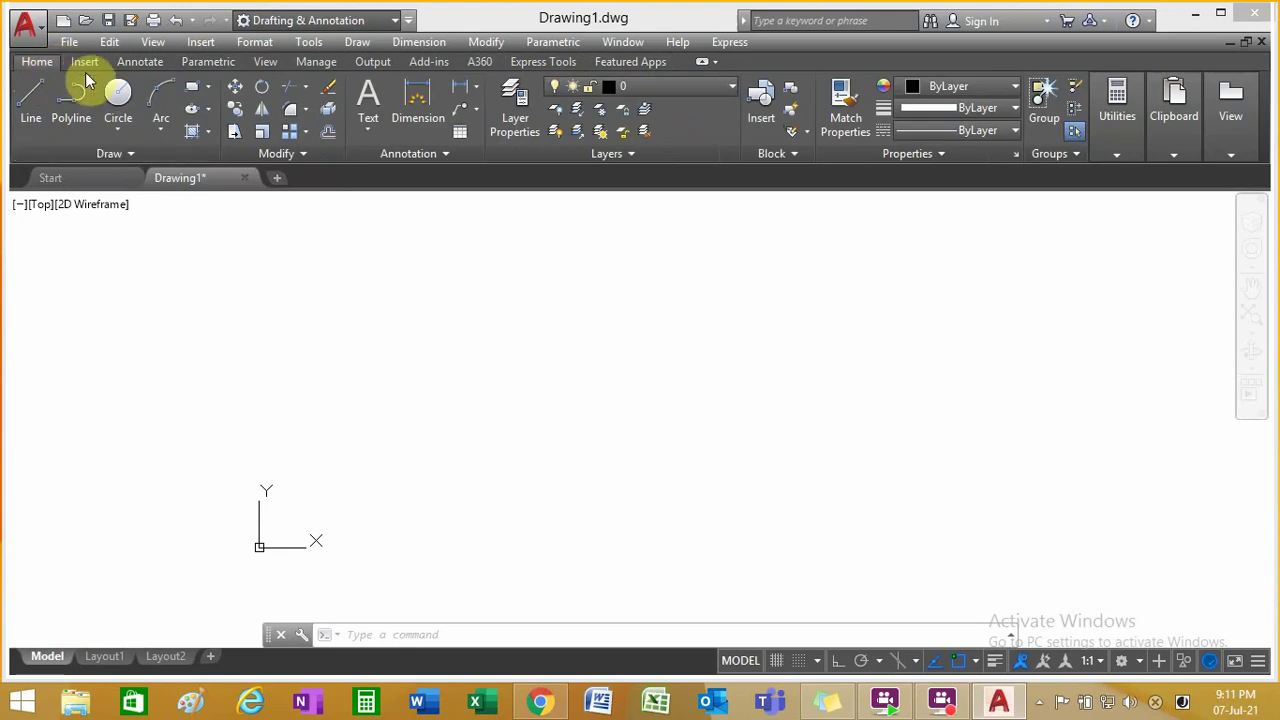
pyautogui.click(83, 64)
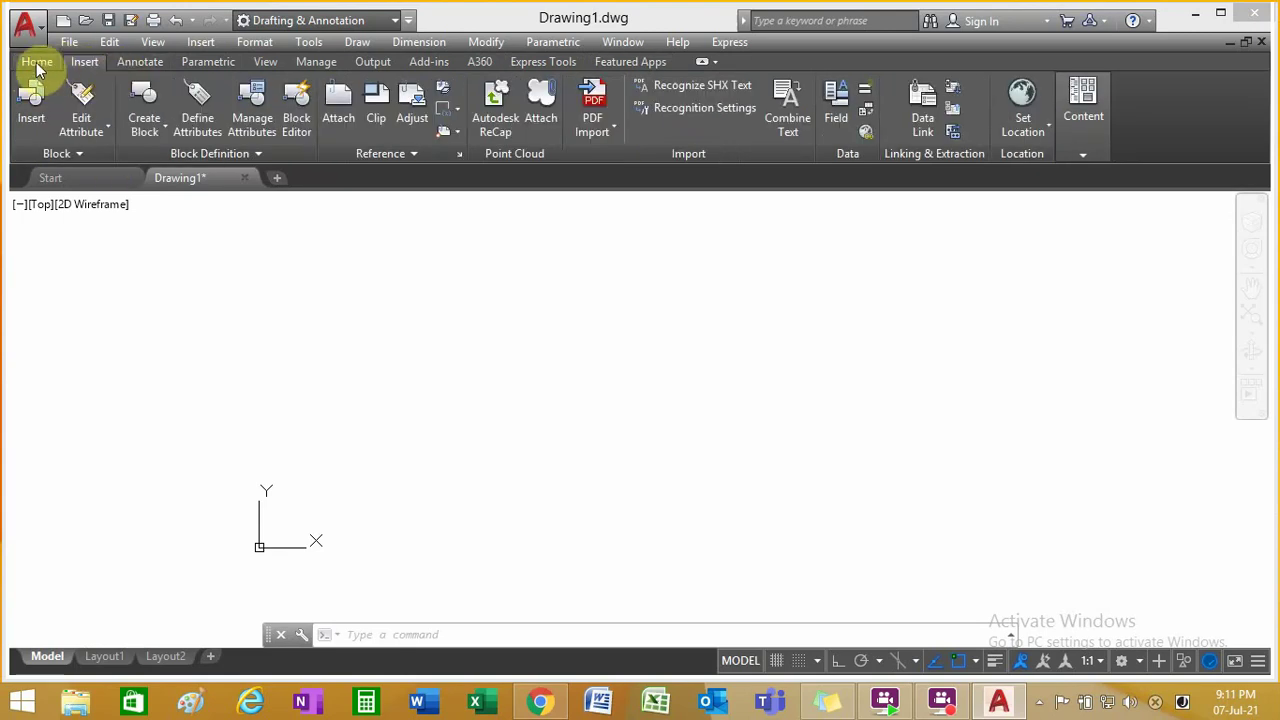
pyautogui.click(36, 62)
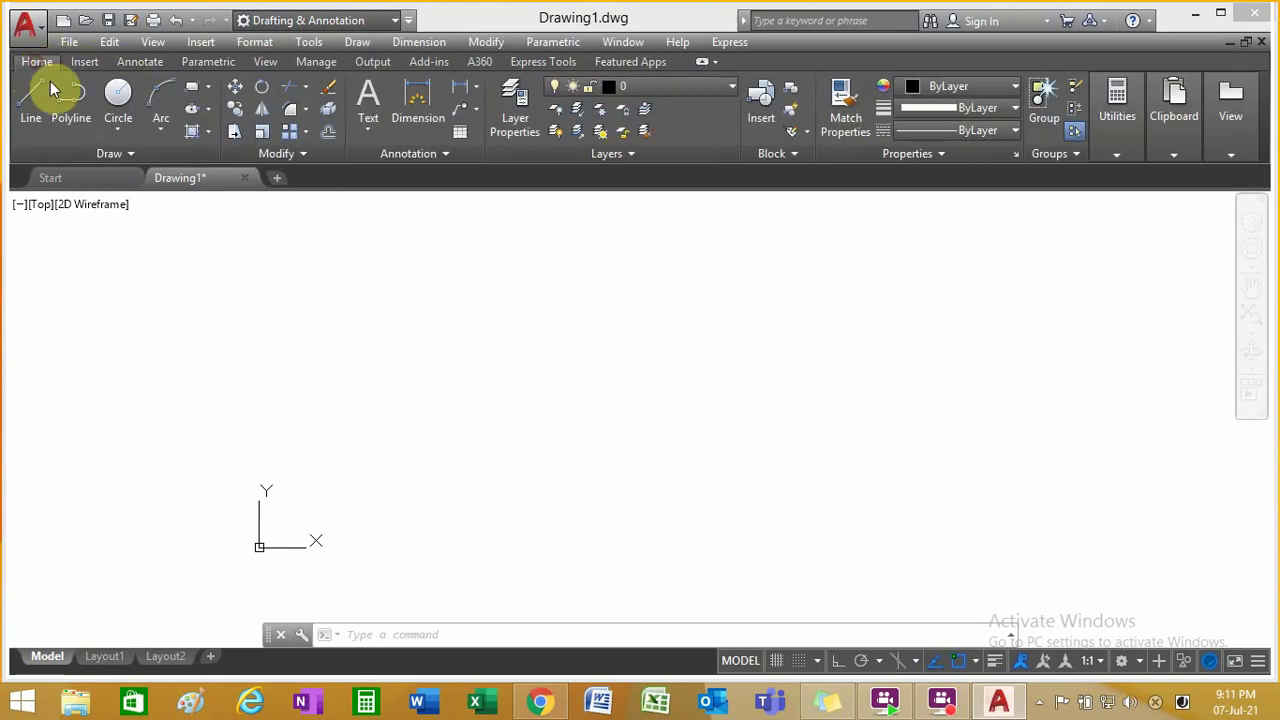
# Step: Examine the additional Draw, Modify and Annotation tools, including the fillet variants, text options, annotation styles and leader commands
pyautogui.click(128, 156)
pyautogui.click(305, 157)
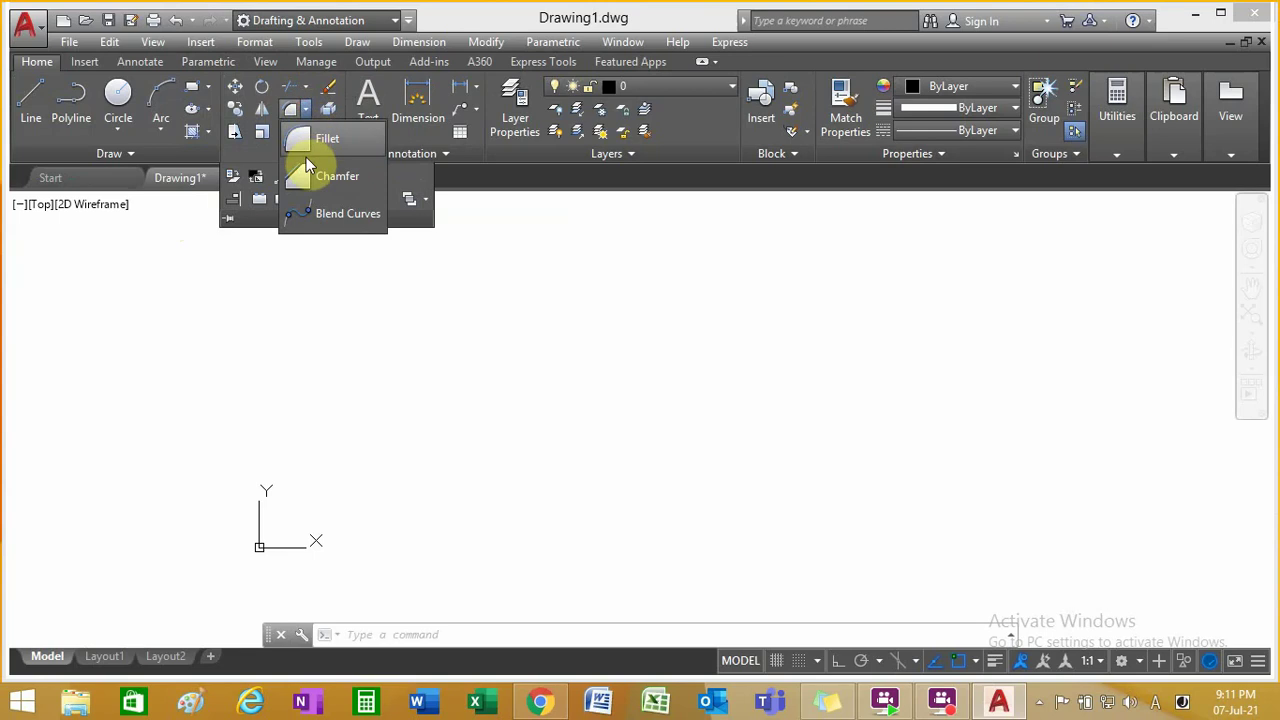
pyautogui.click(307, 112)
pyautogui.click(303, 133)
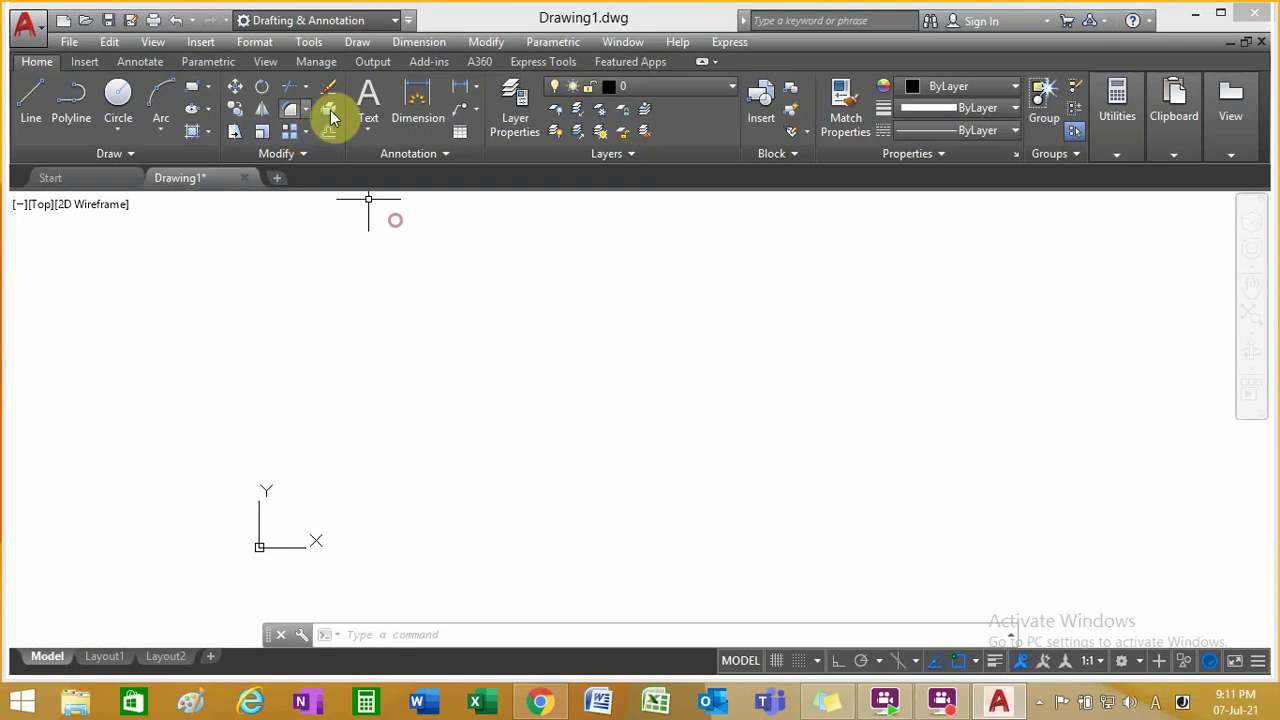
pyautogui.click(460, 156)
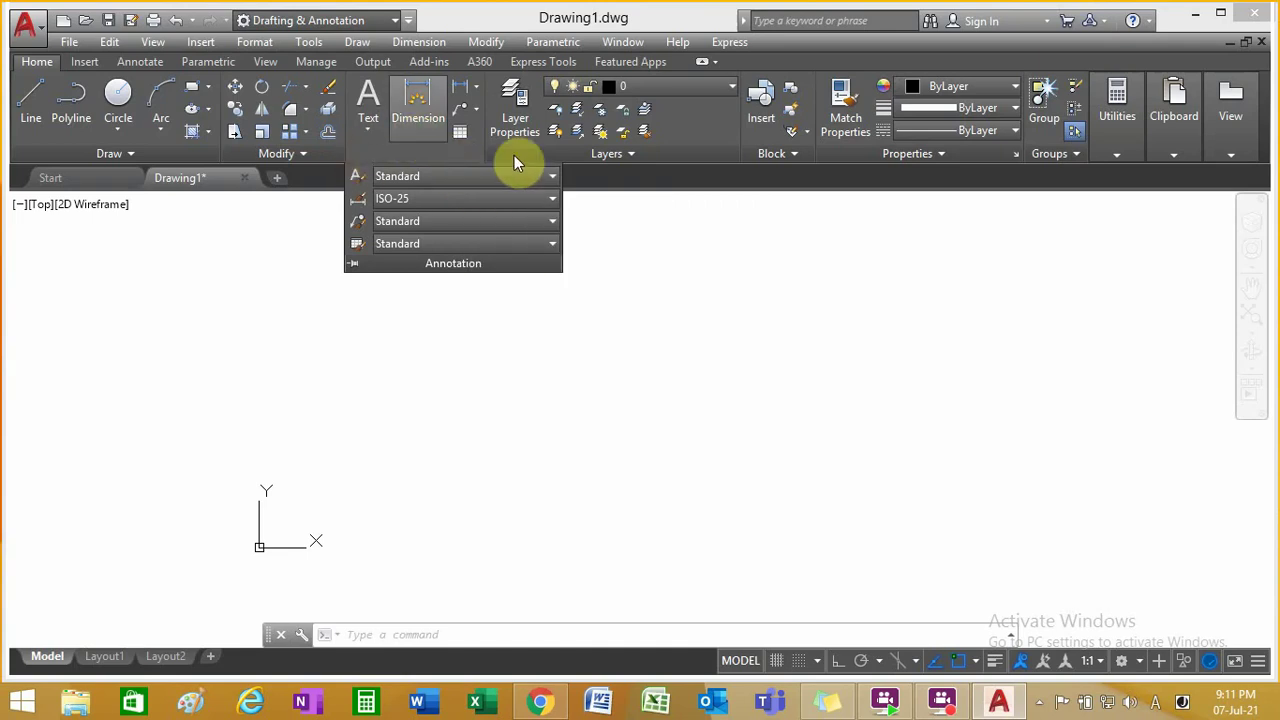
pyautogui.click(364, 131)
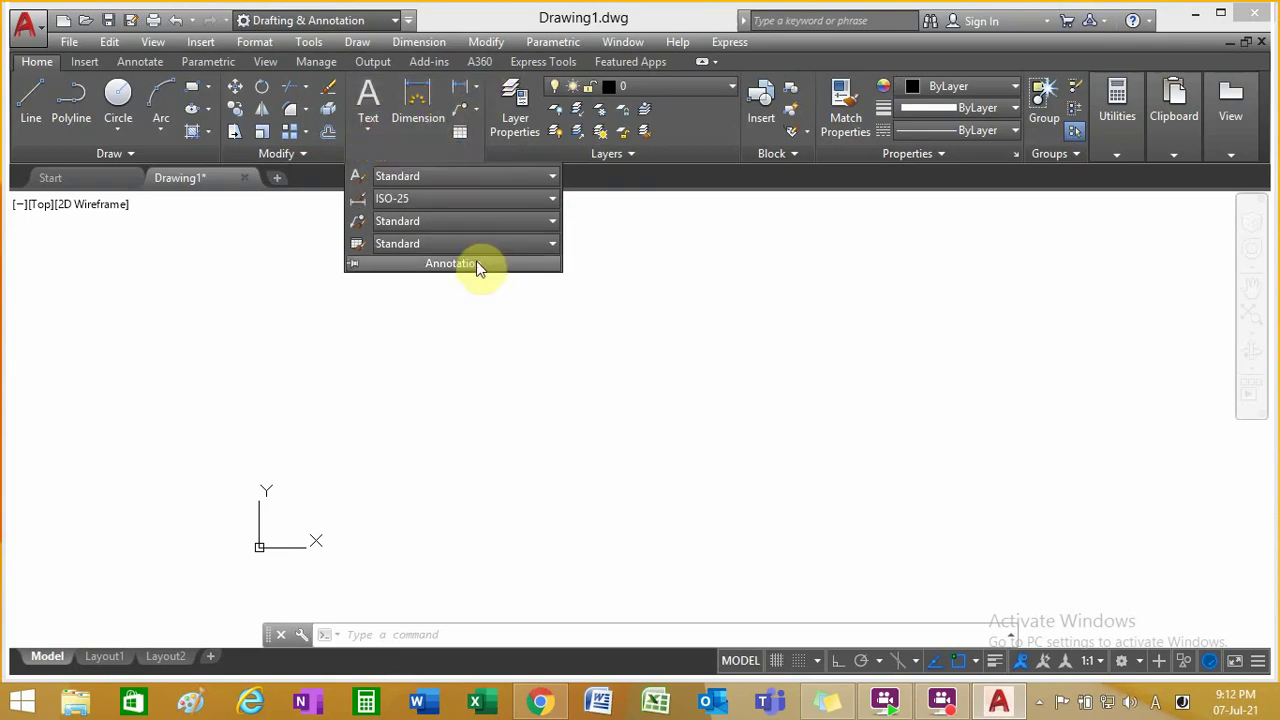
pyautogui.click(477, 89)
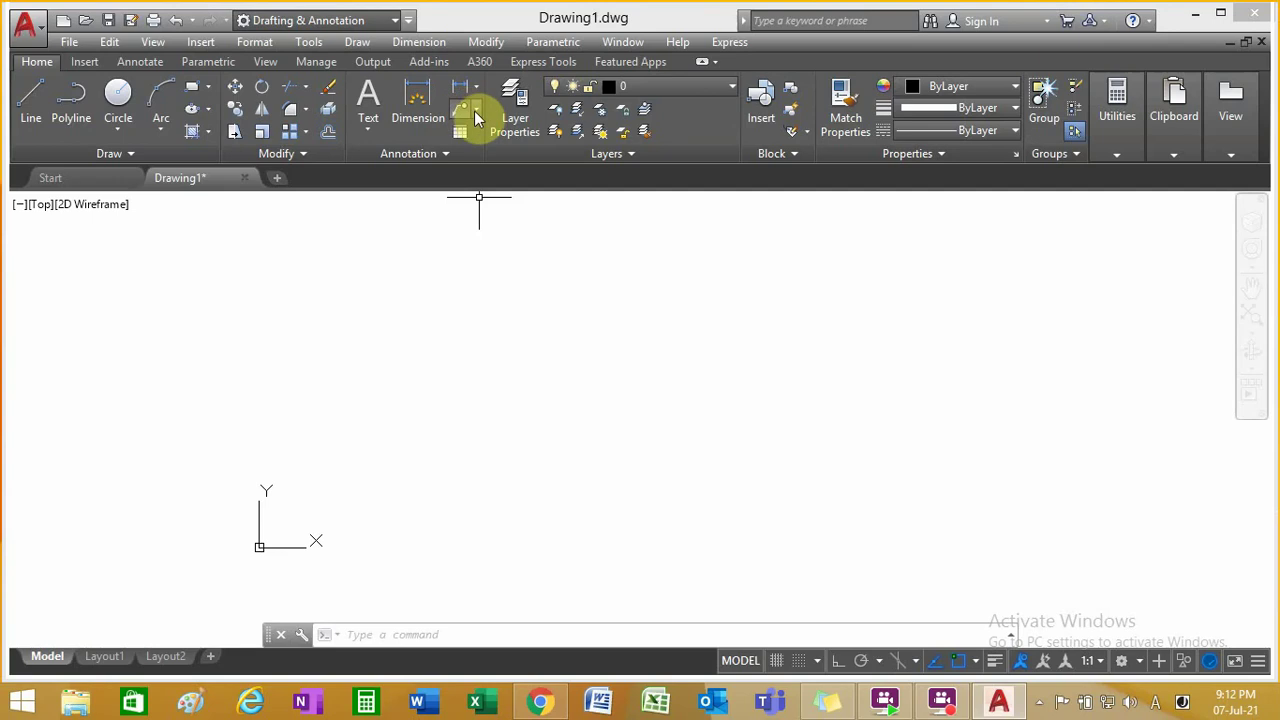
pyautogui.click(478, 109)
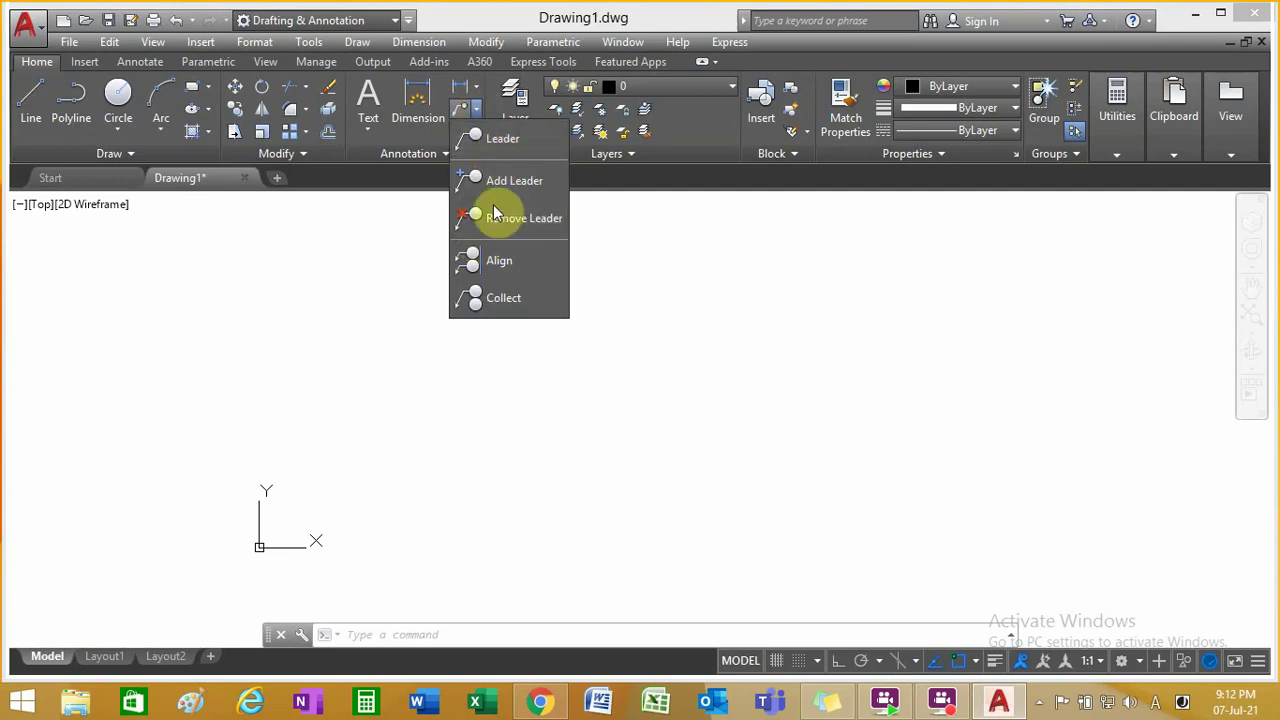
pyautogui.click(477, 112)
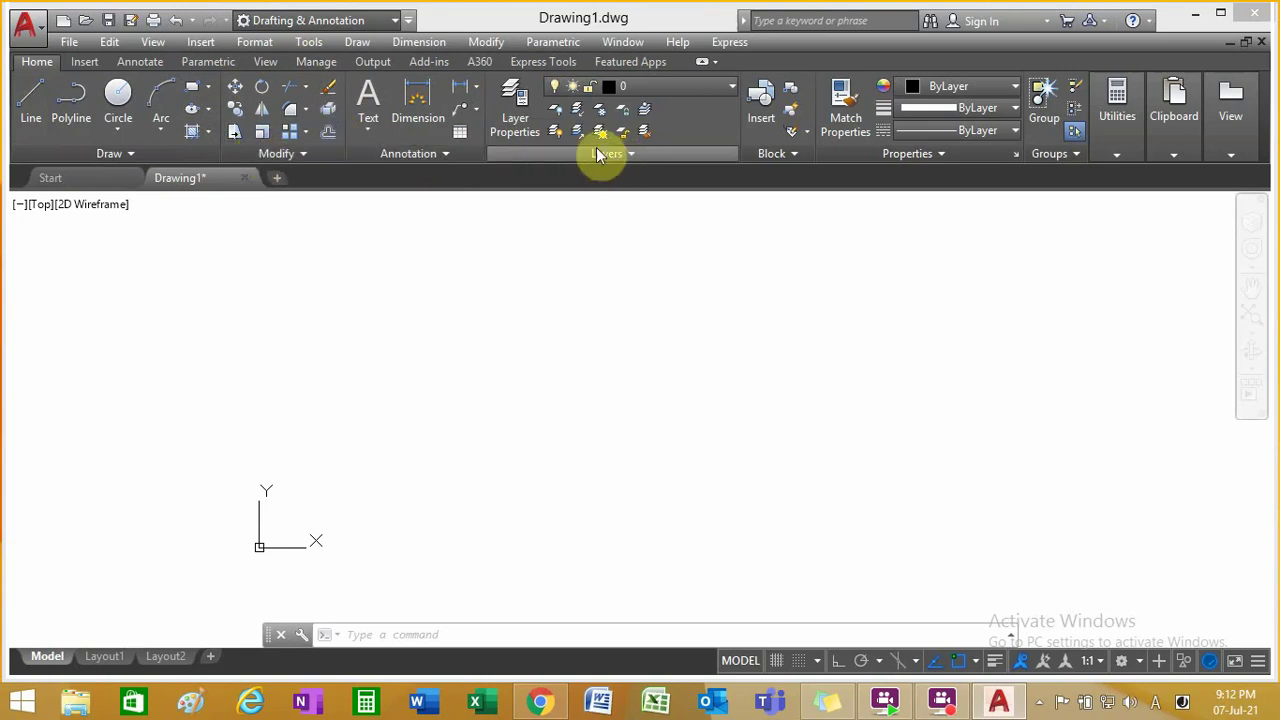
# Step: Examine the current layer list and the Layer Properties Manager without changing layers, and look over the Clipboard tools
pyautogui.click(677, 88)
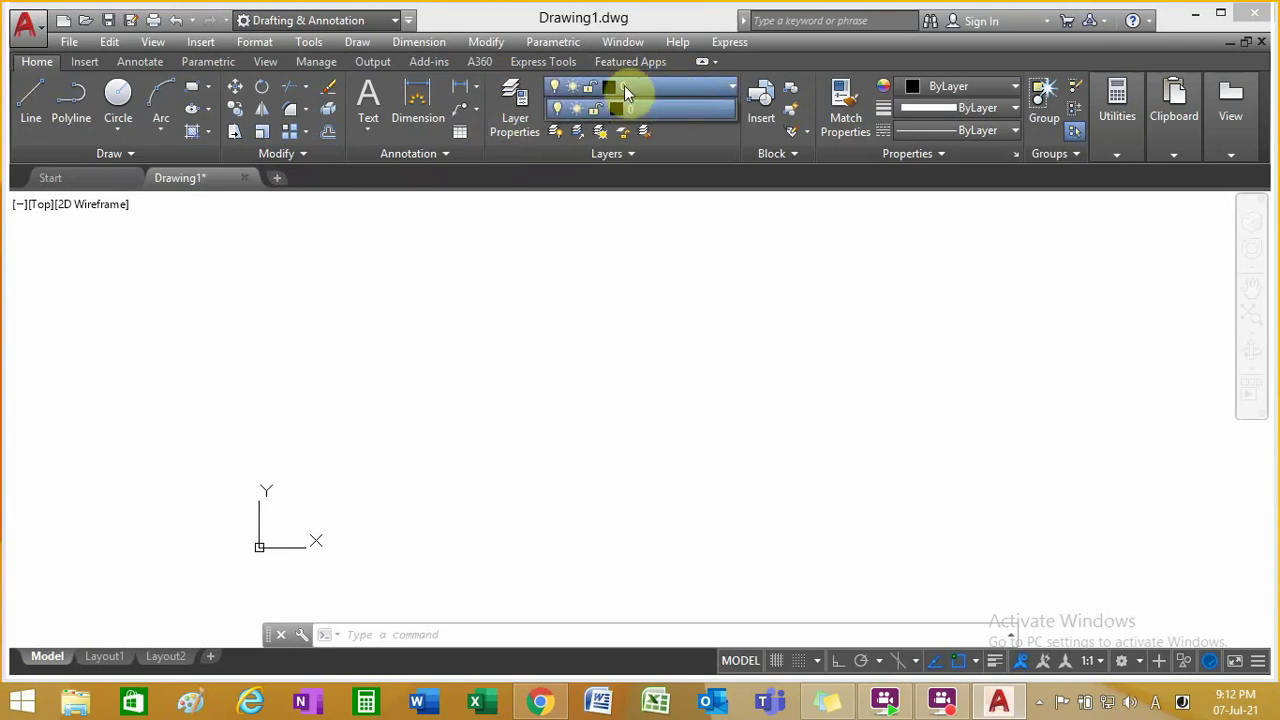
pyautogui.click(655, 87)
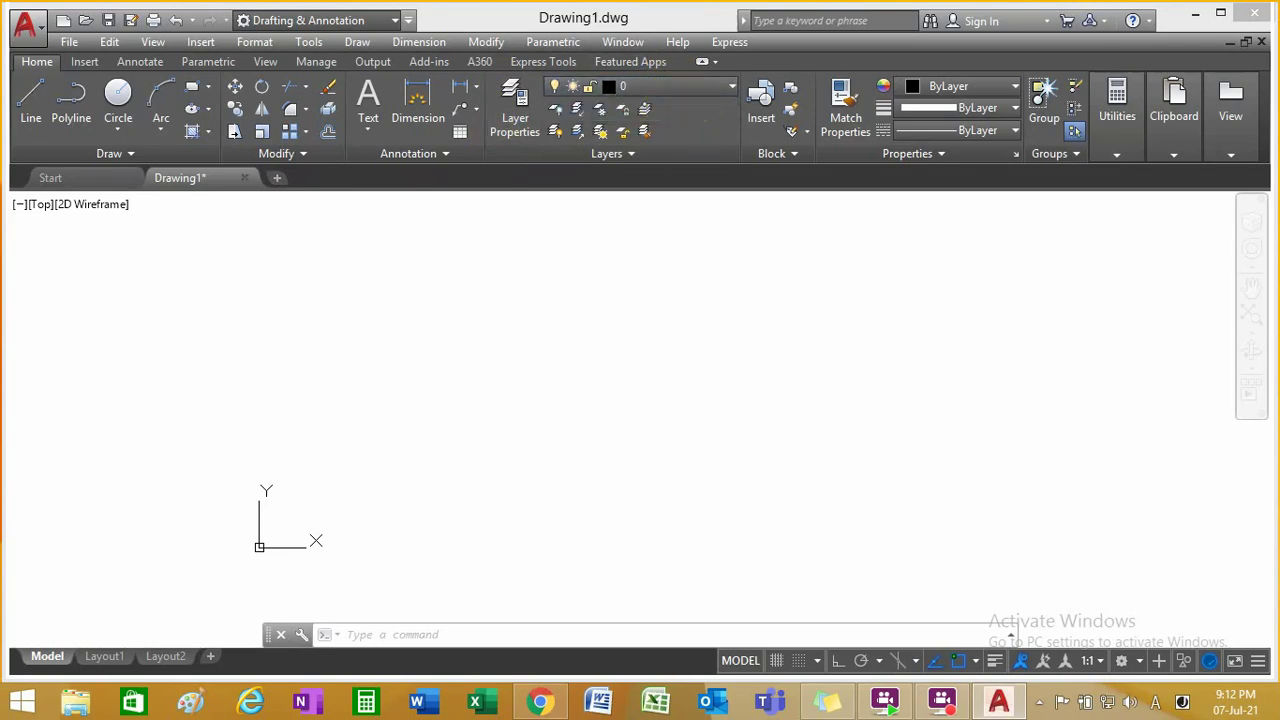
pyautogui.click(518, 91)
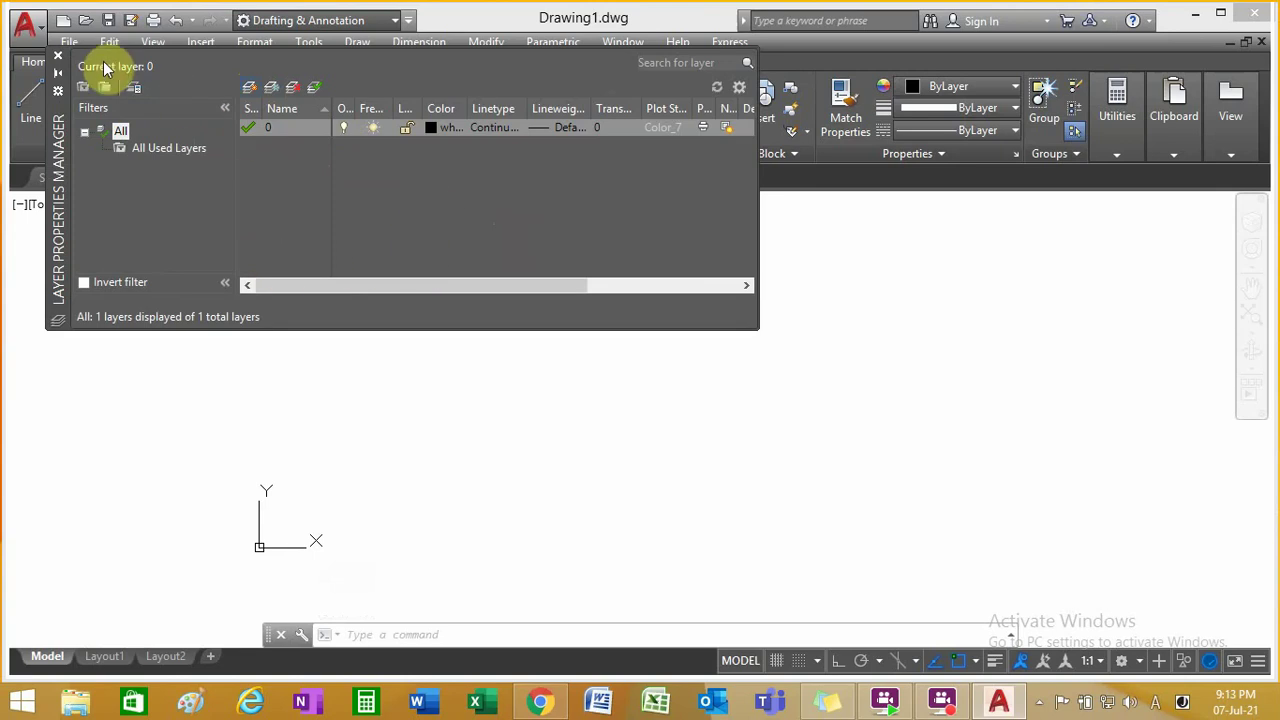
pyautogui.click(58, 57)
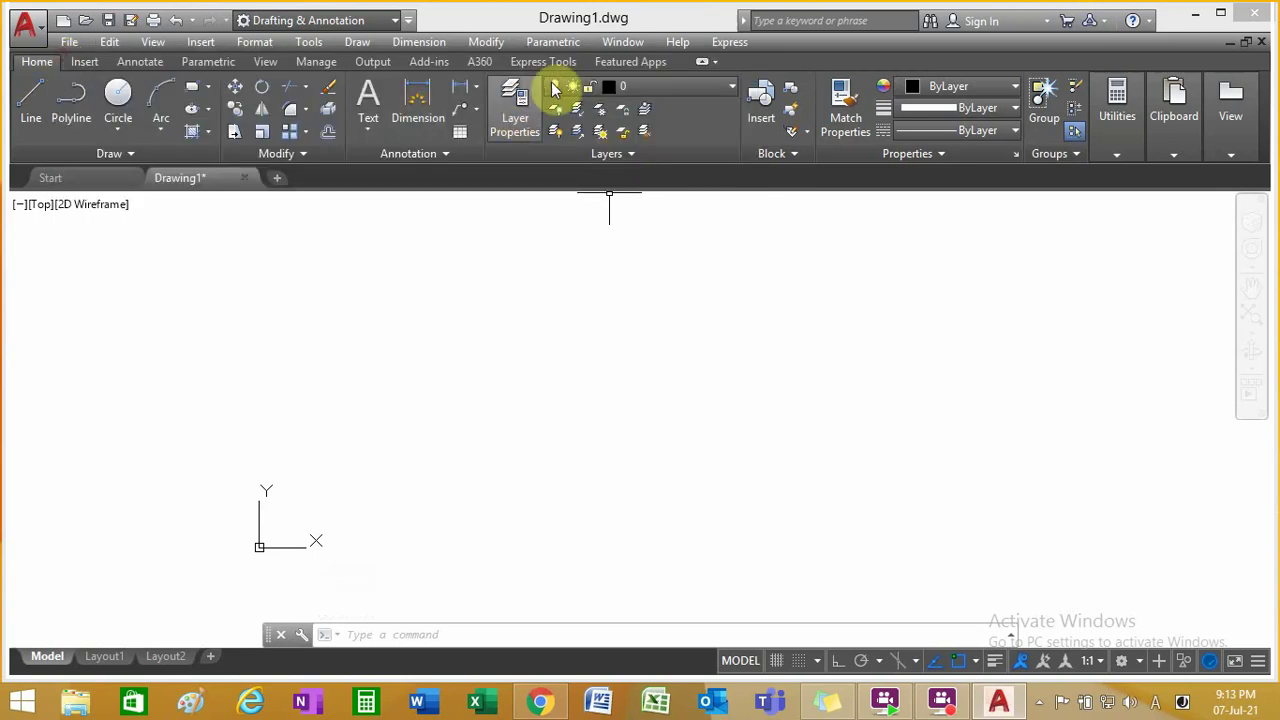
pyautogui.click(699, 86)
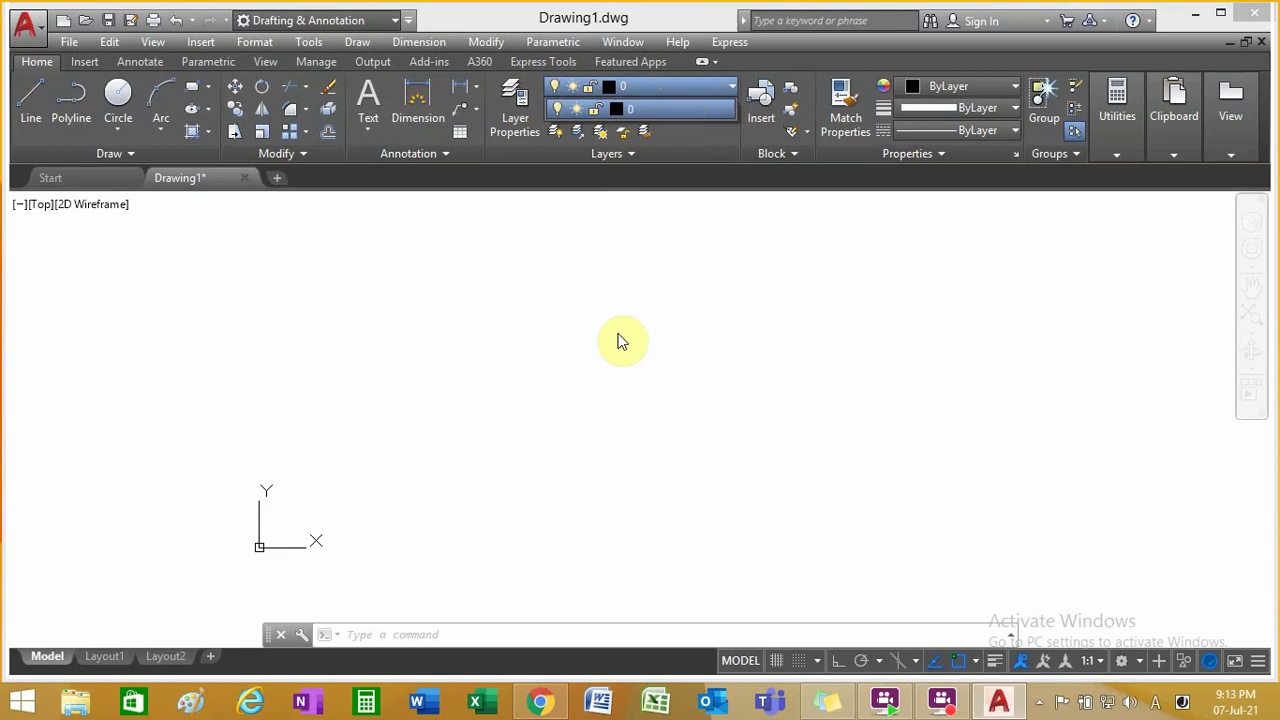
pyautogui.click(728, 90)
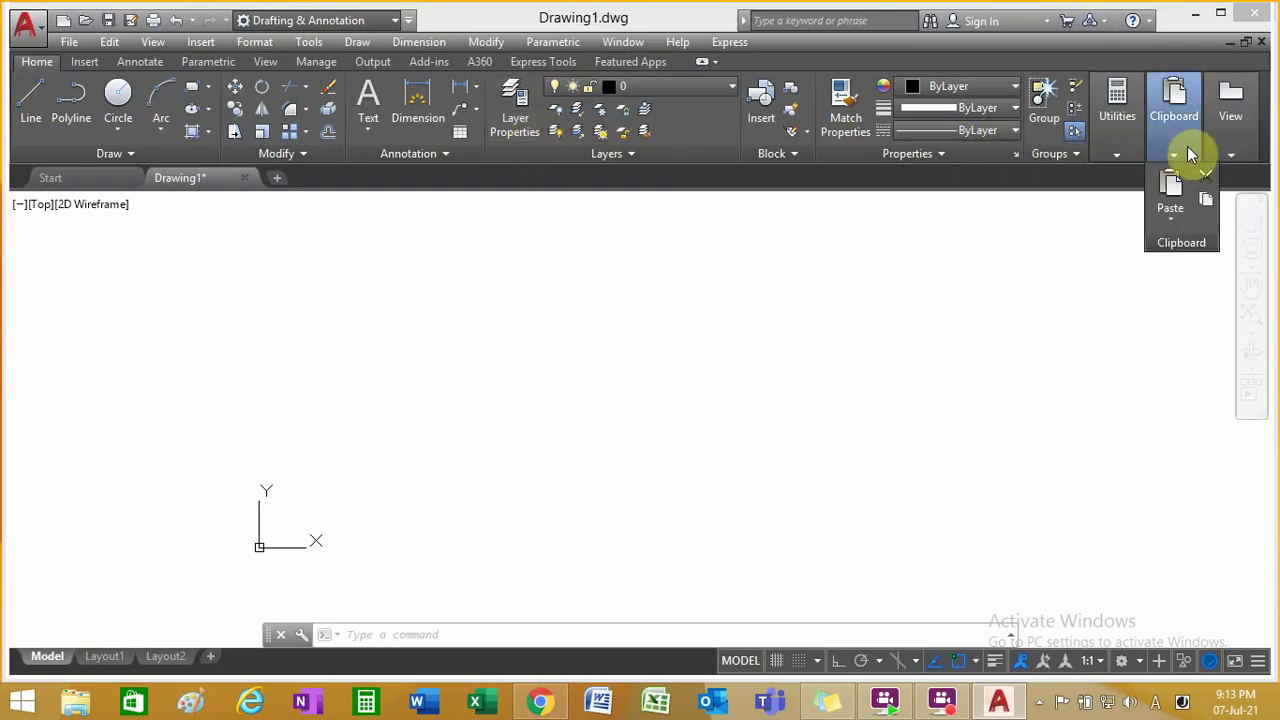
pyautogui.moveTo(1230, 156)
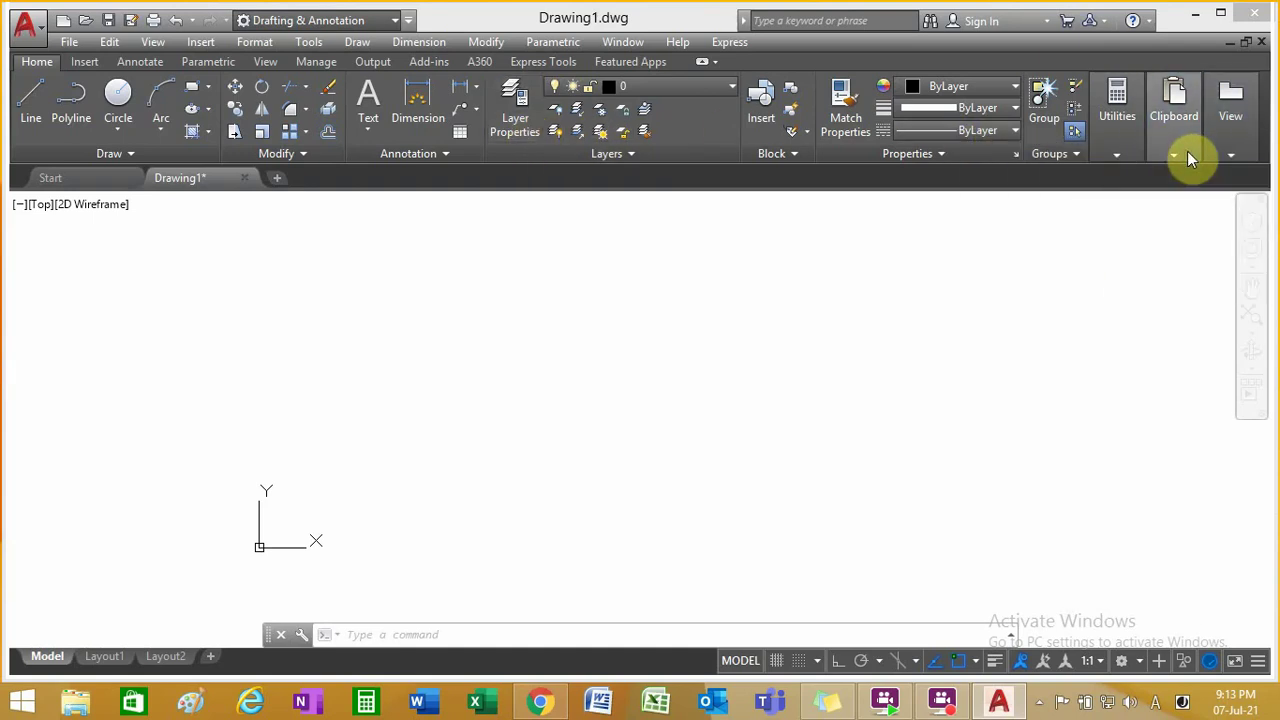
# Step: Compare model space with the Layout1 paper space by switching between them several times, ending on Layout1
pyautogui.moveTo(1104, 160)
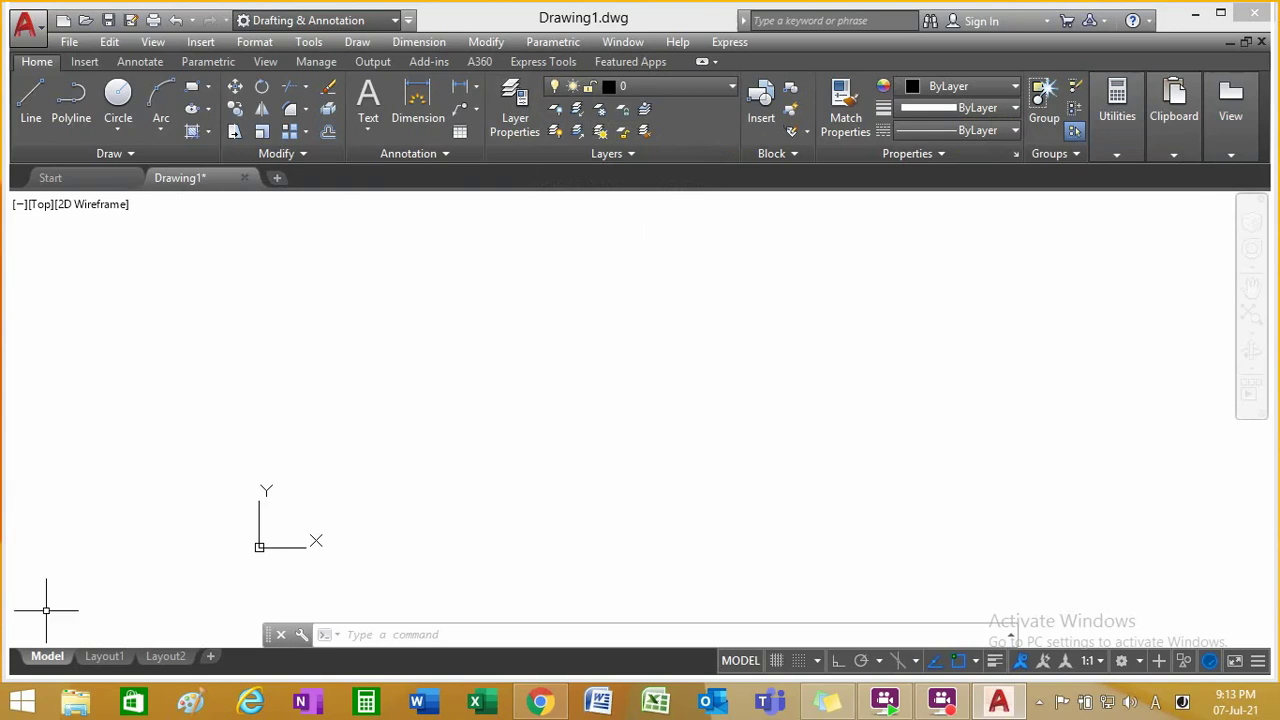
pyautogui.click(104, 657)
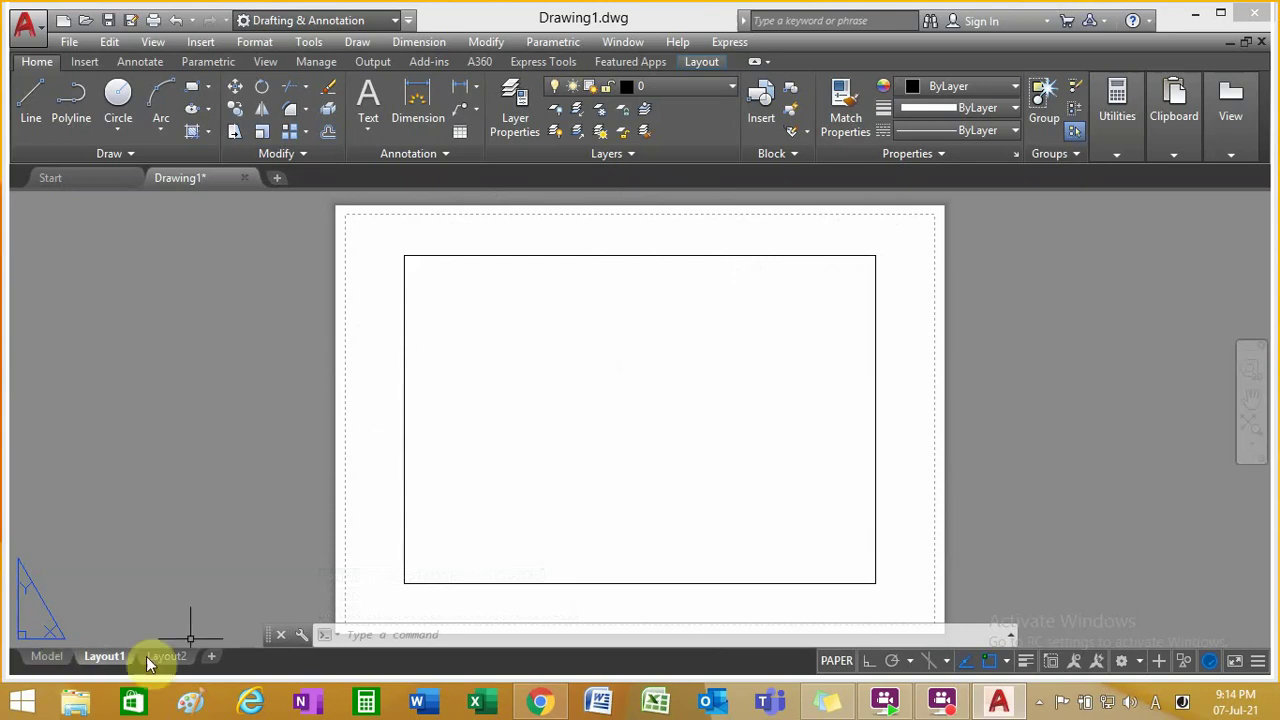
pyautogui.moveTo(186, 661)
pyautogui.click(53, 655)
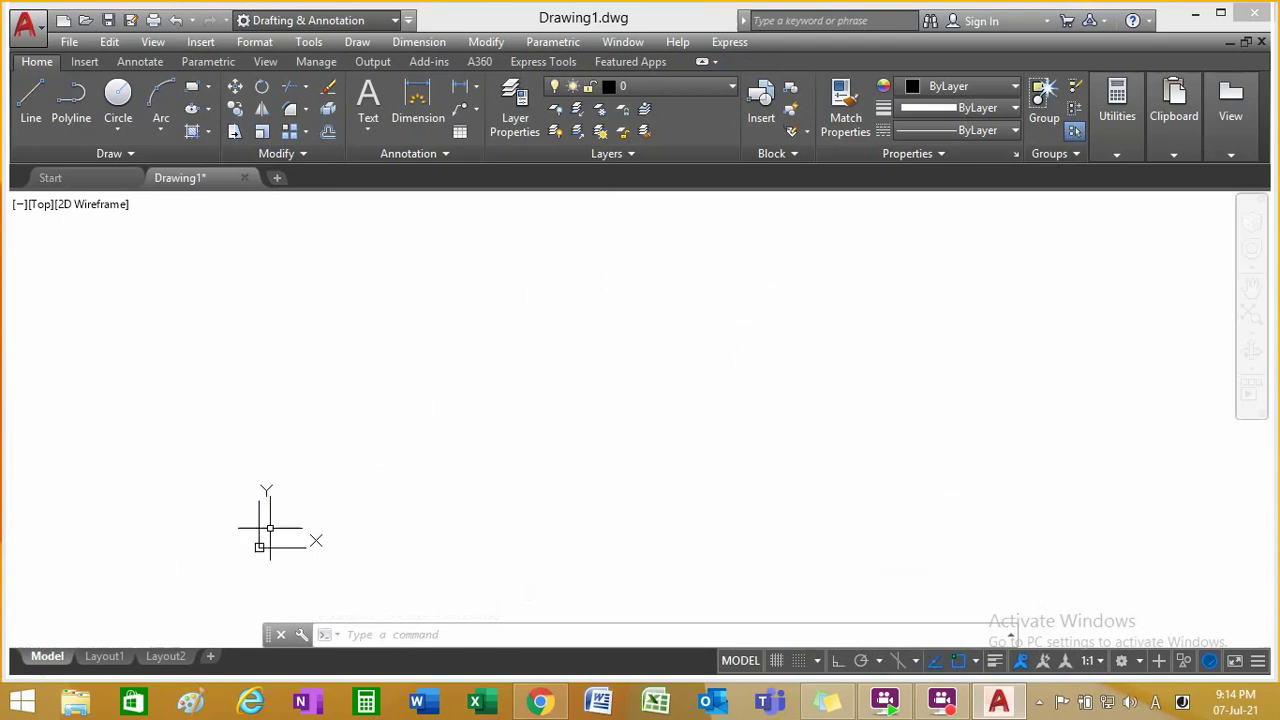
pyautogui.click(115, 656)
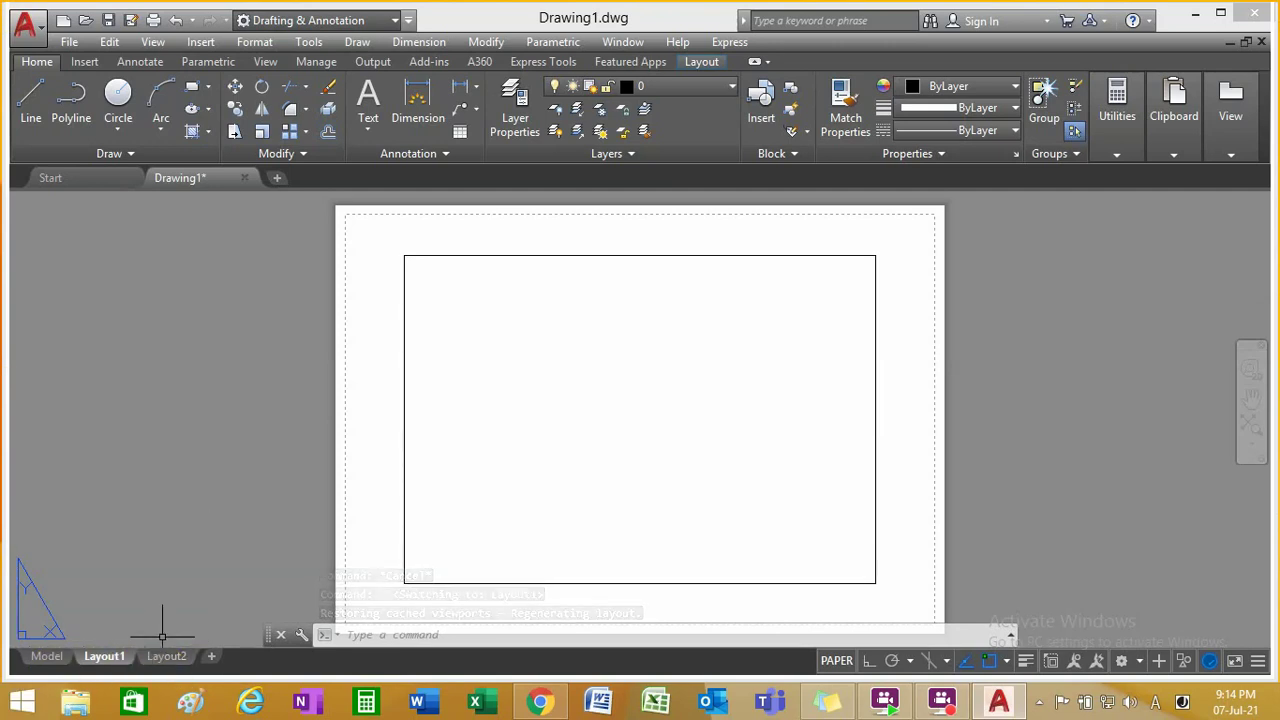
pyautogui.click(46, 657)
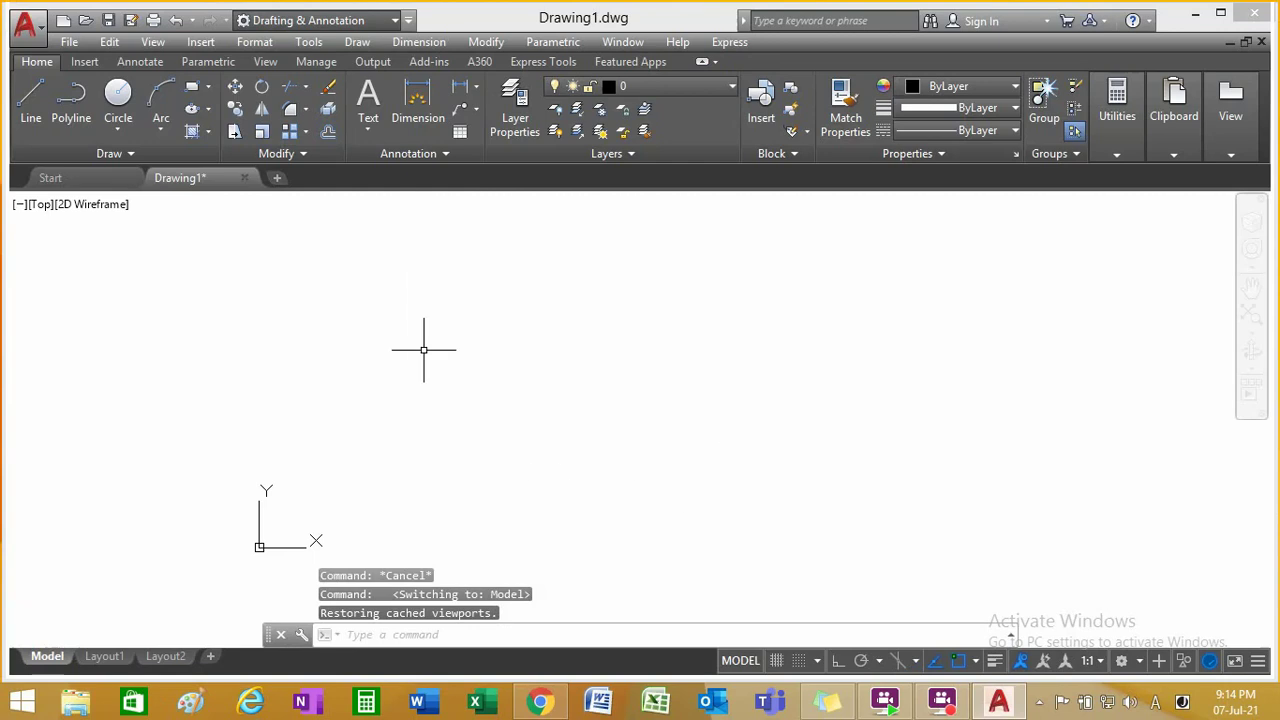
pyautogui.click(104, 656)
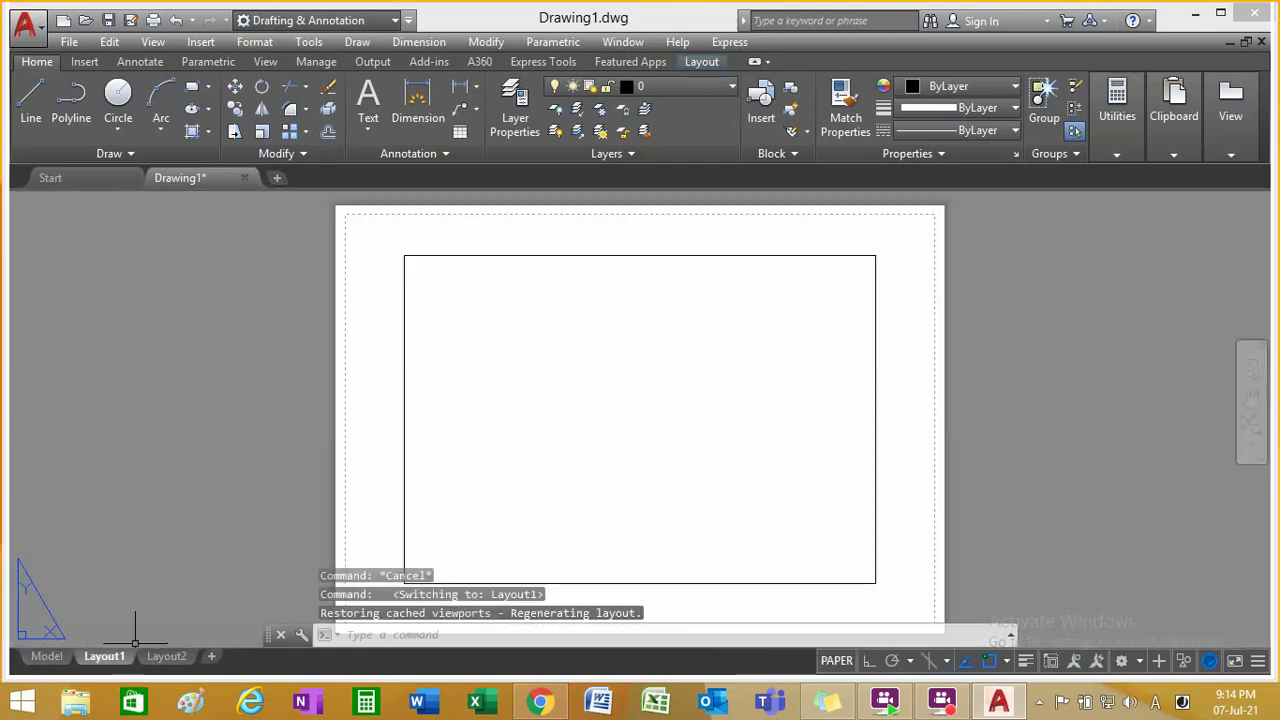
pyautogui.click(47, 657)
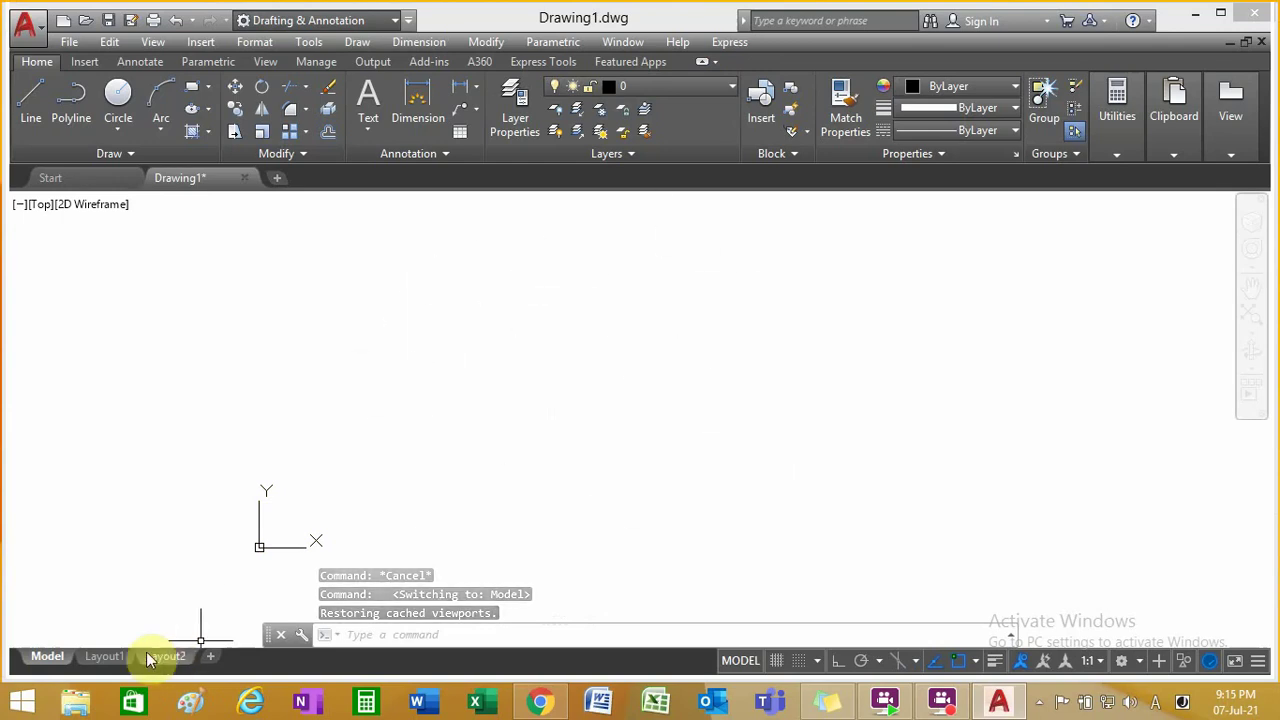
pyautogui.click(104, 656)
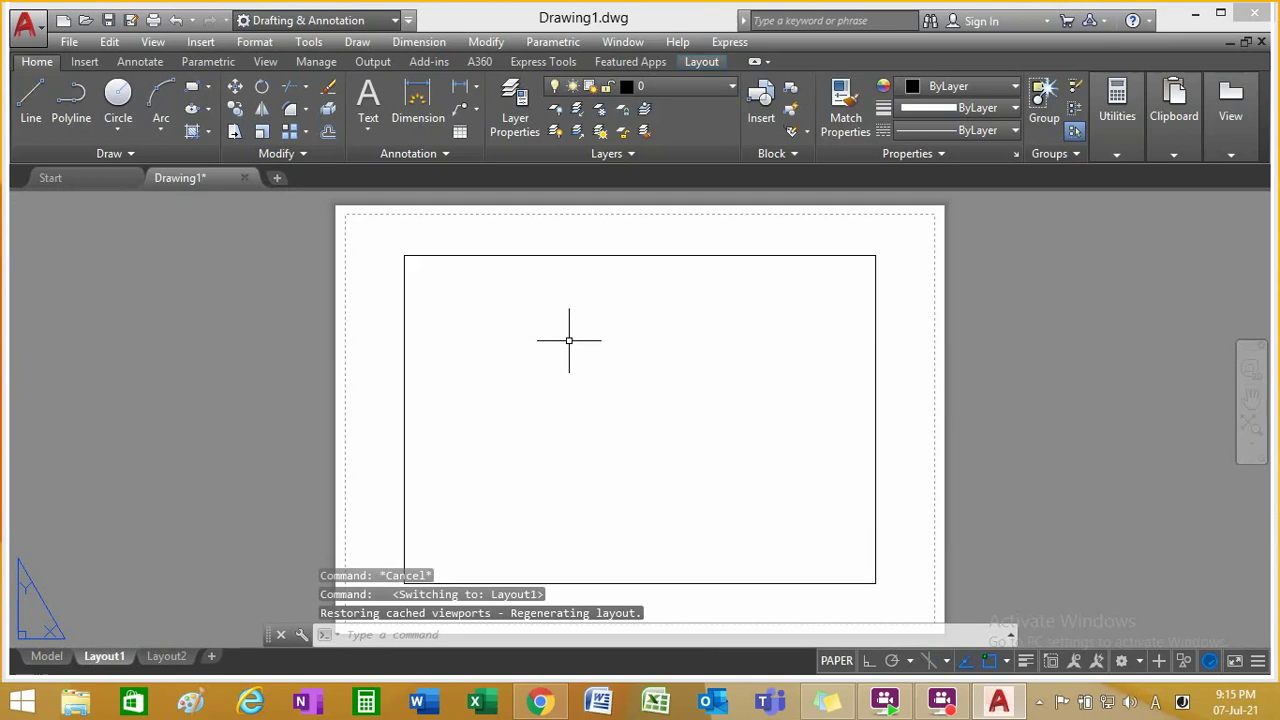
pyautogui.click(46, 658)
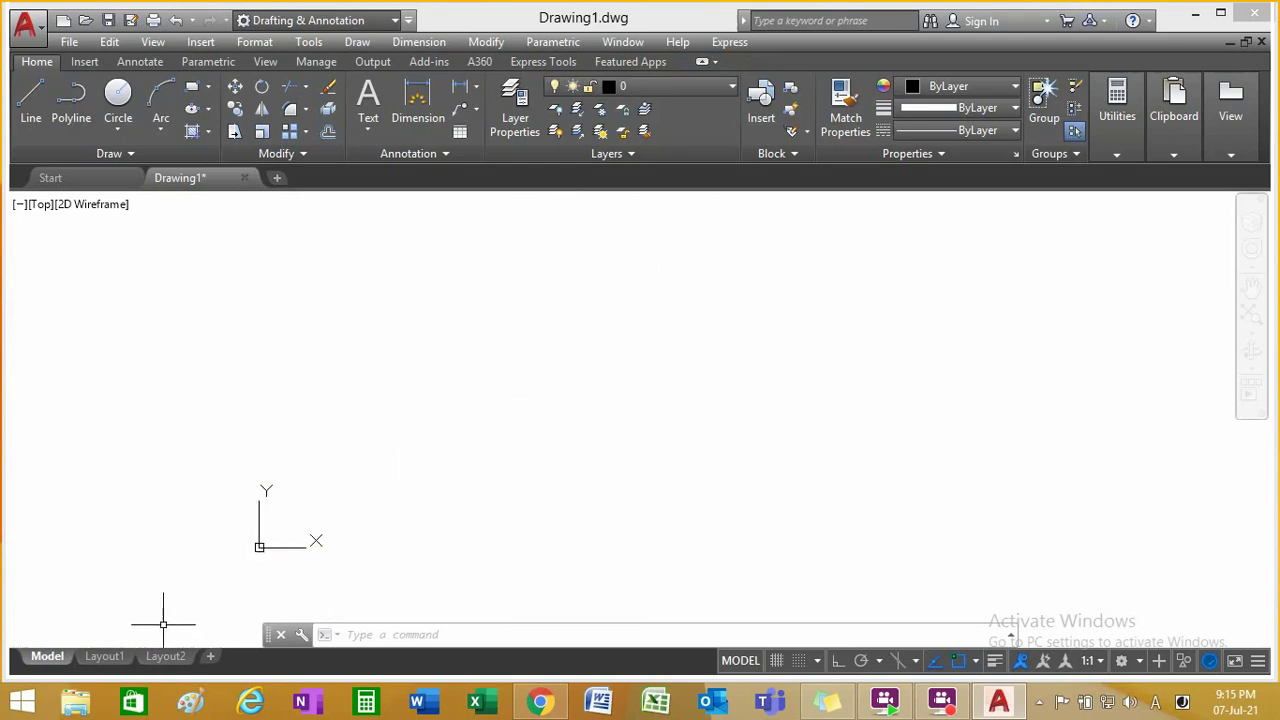
pyautogui.click(109, 656)
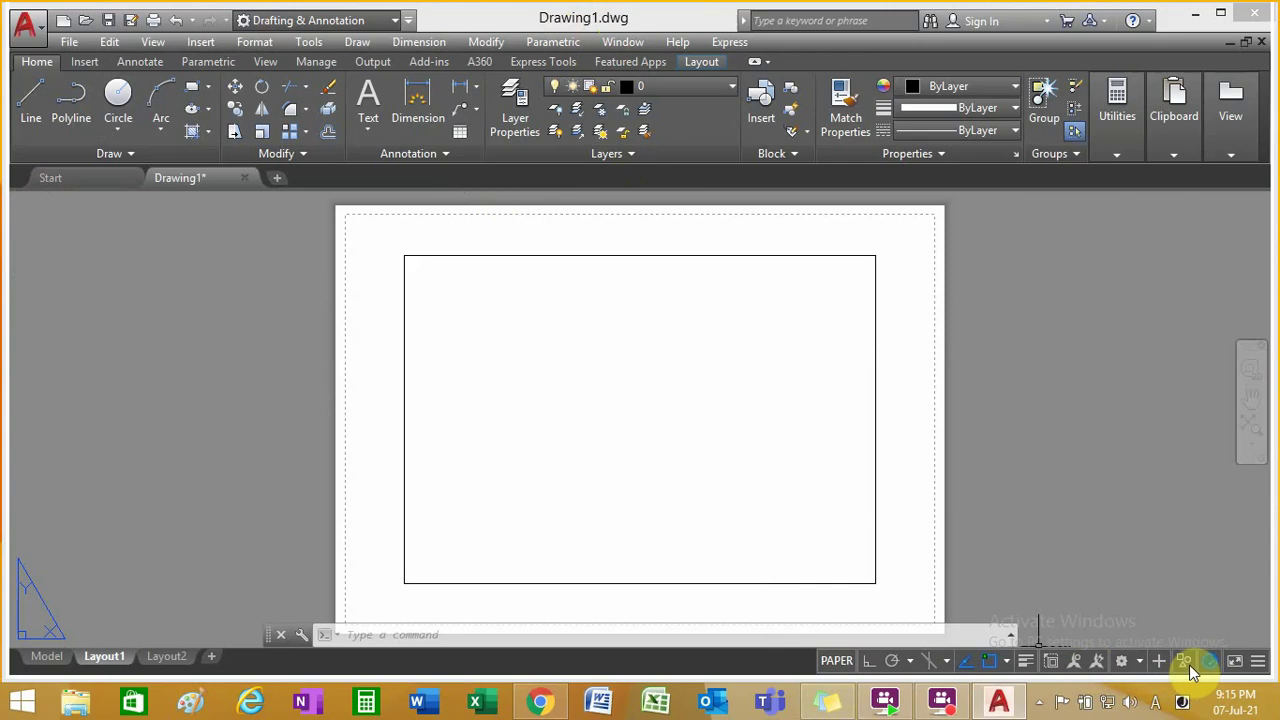
# Step: Look over the polar tracking angle choices and switch Ortho mode on and off twice, leaving it off
pyautogui.click(910, 661)
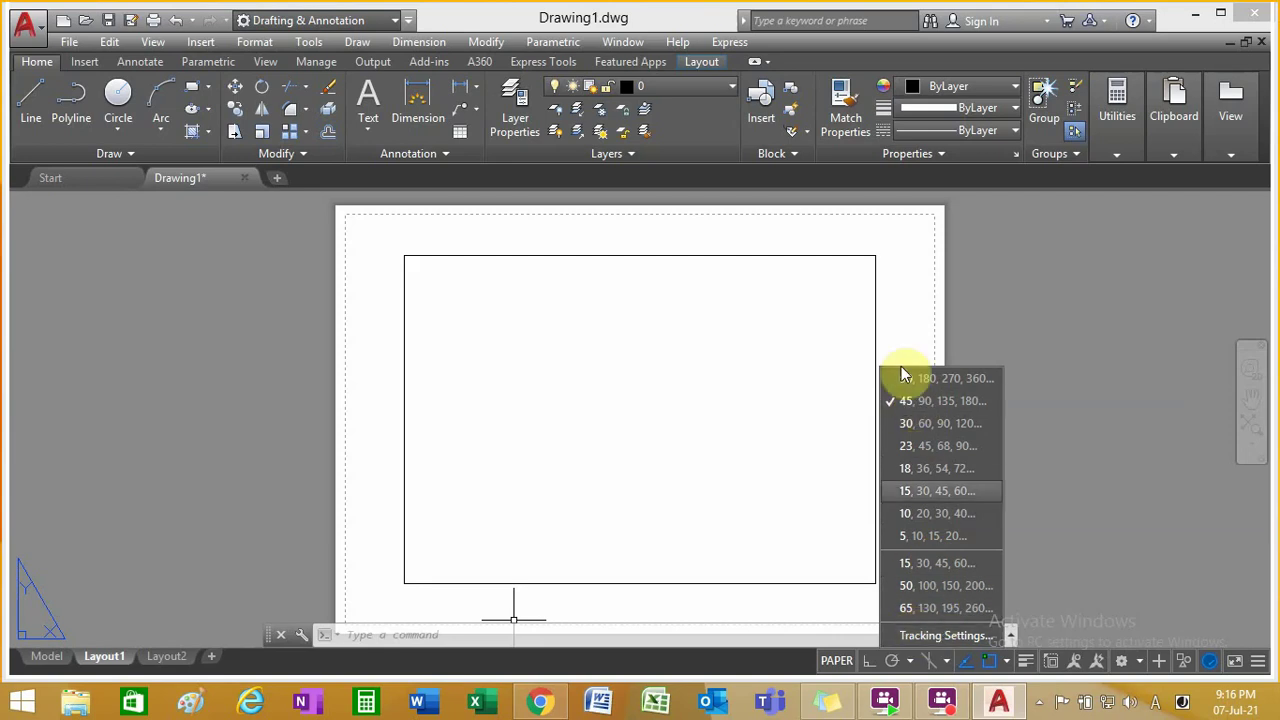
pyautogui.click(873, 666)
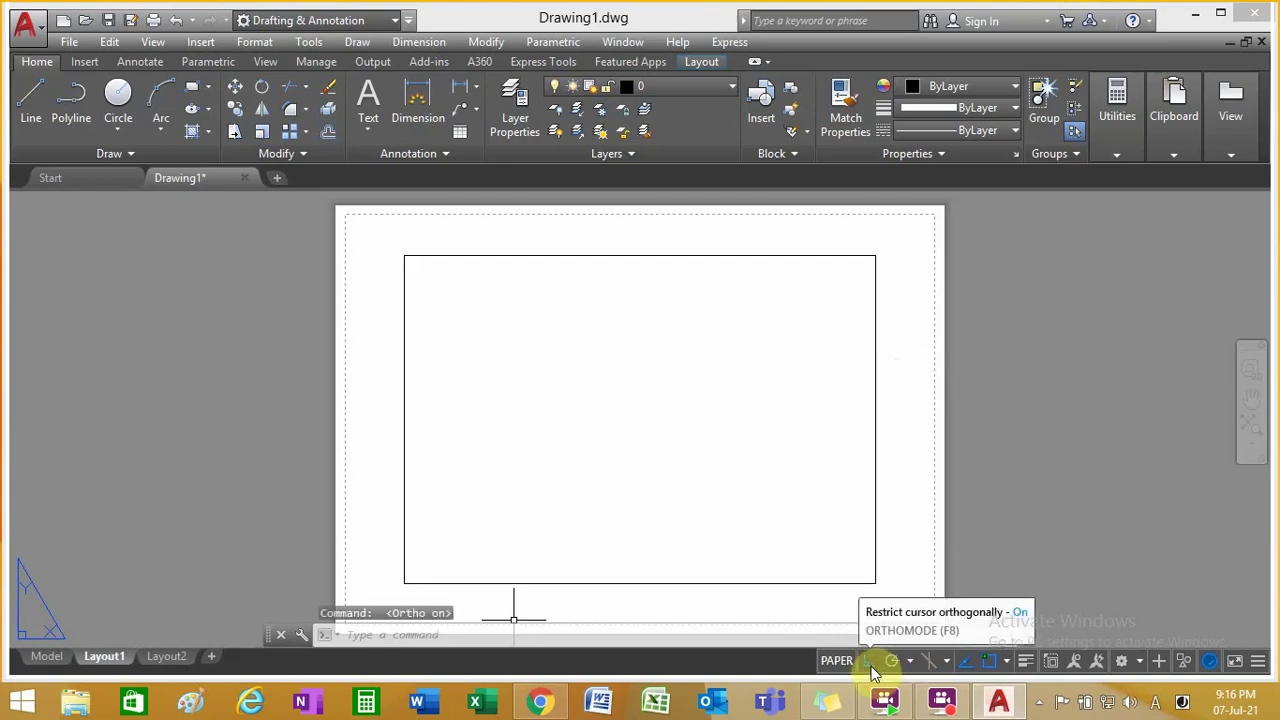
pyautogui.click(871, 667)
pyautogui.click(871, 667)
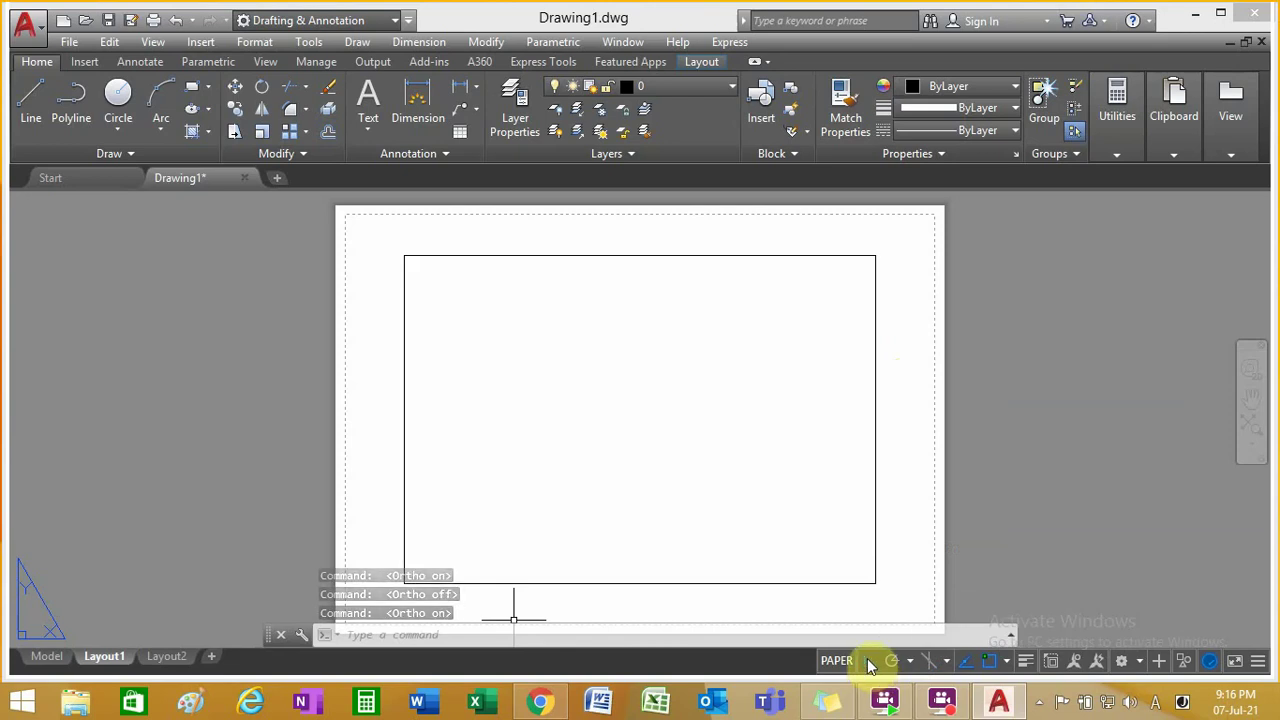
pyautogui.click(869, 666)
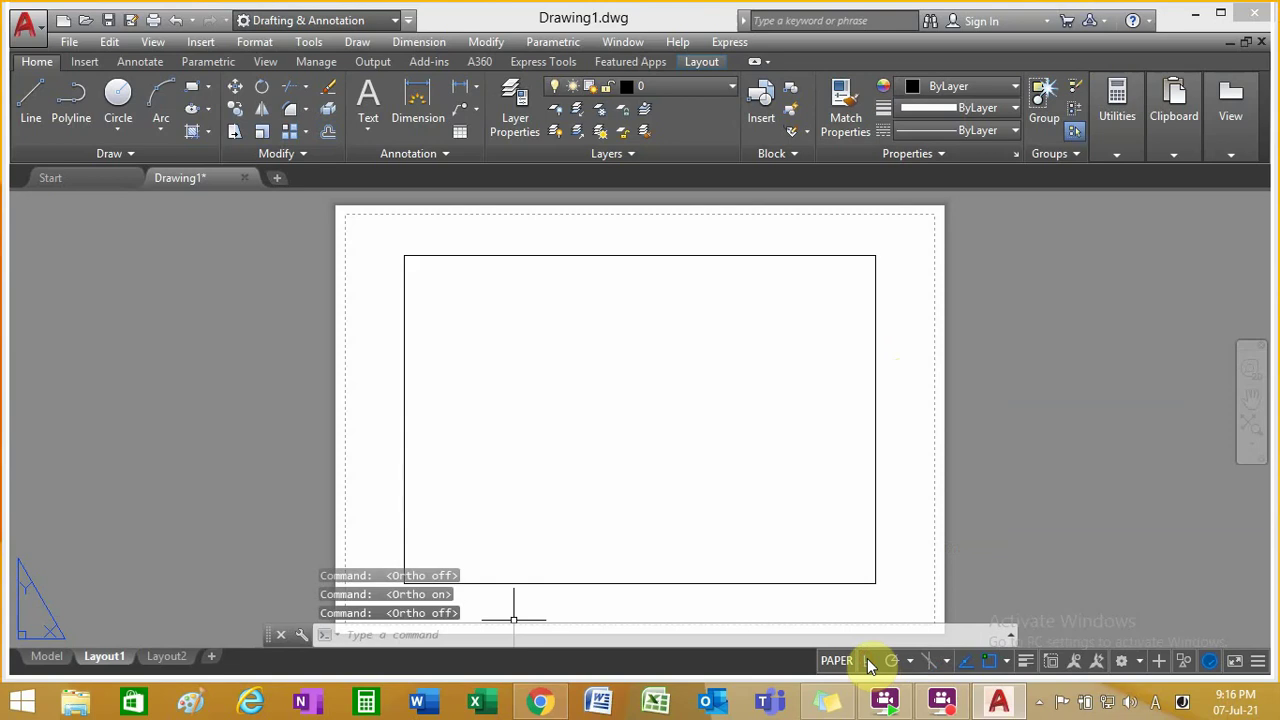
# Step: Examine the isoplane options, the object snap modes and the Object Snap drafting settings, and close them without changes
pyautogui.click(945, 662)
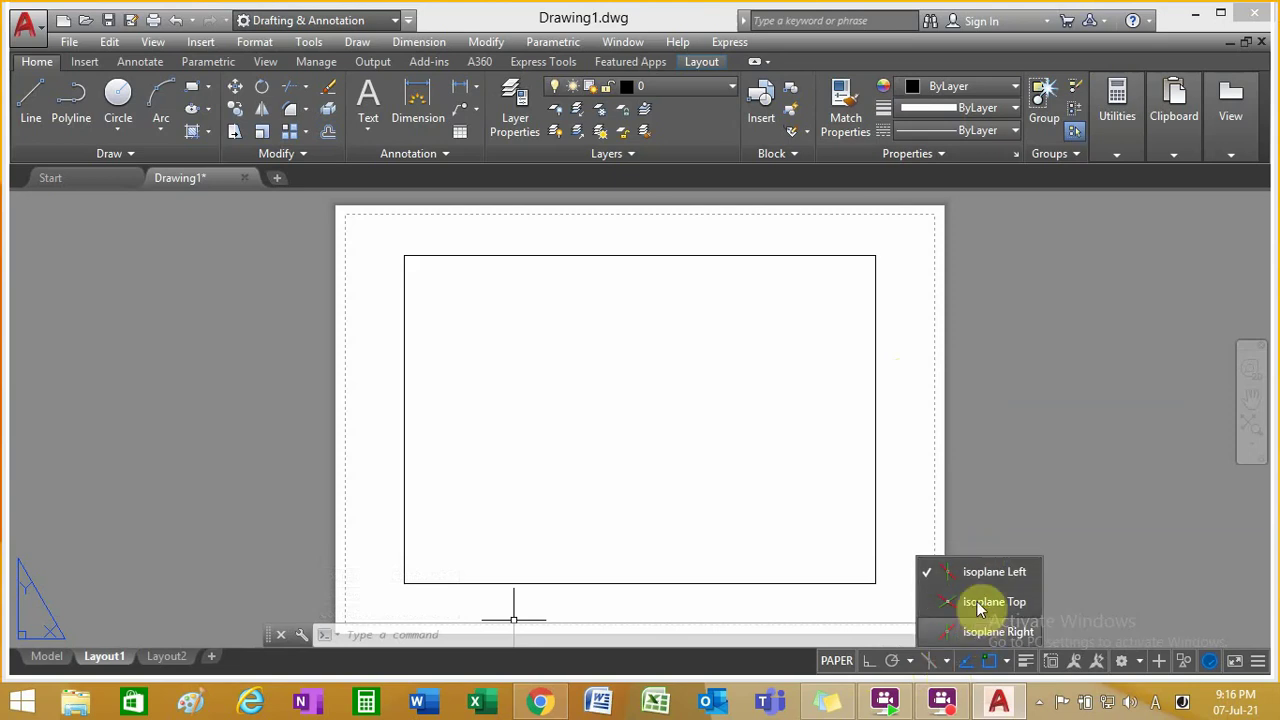
pyautogui.click(945, 661)
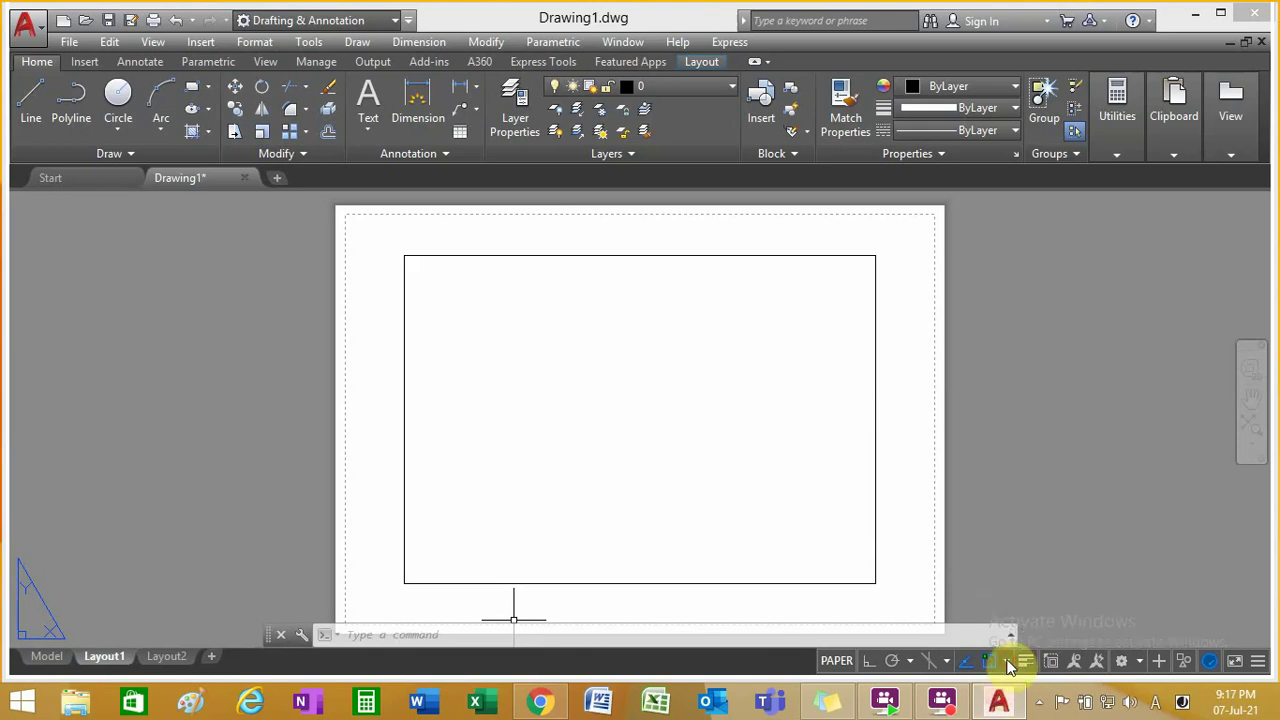
pyautogui.click(1007, 662)
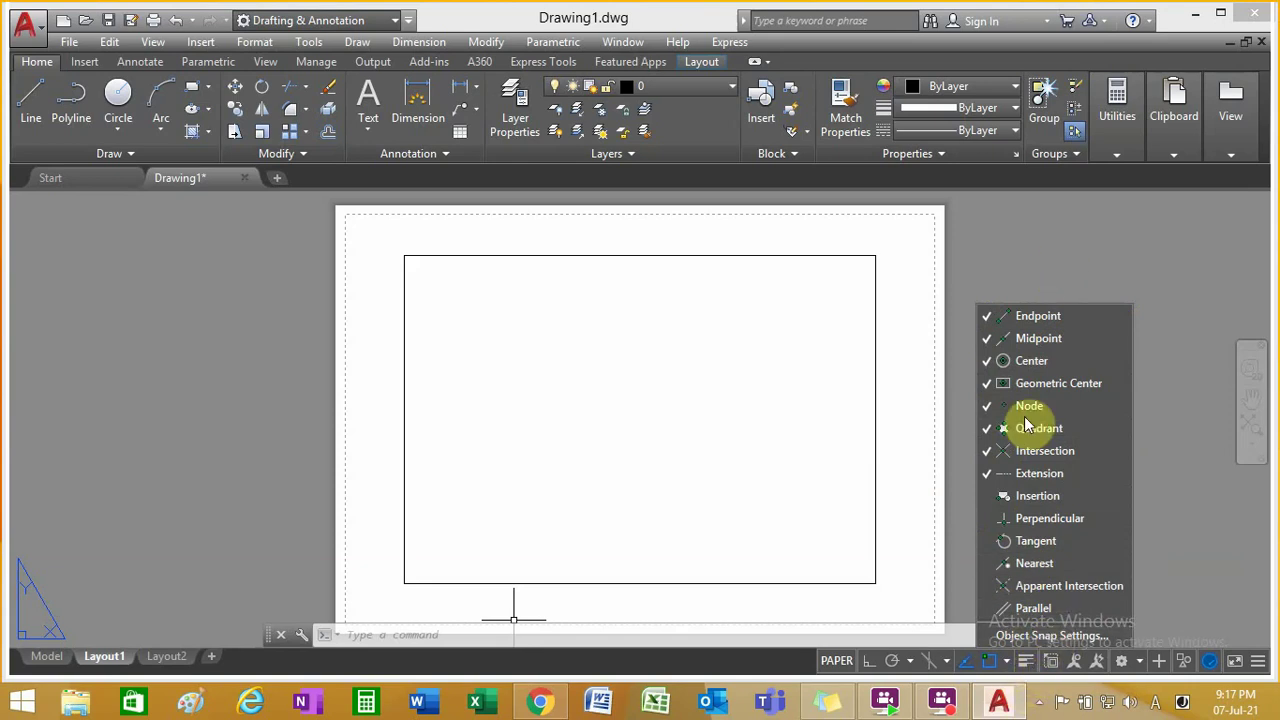
pyautogui.click(1050, 634)
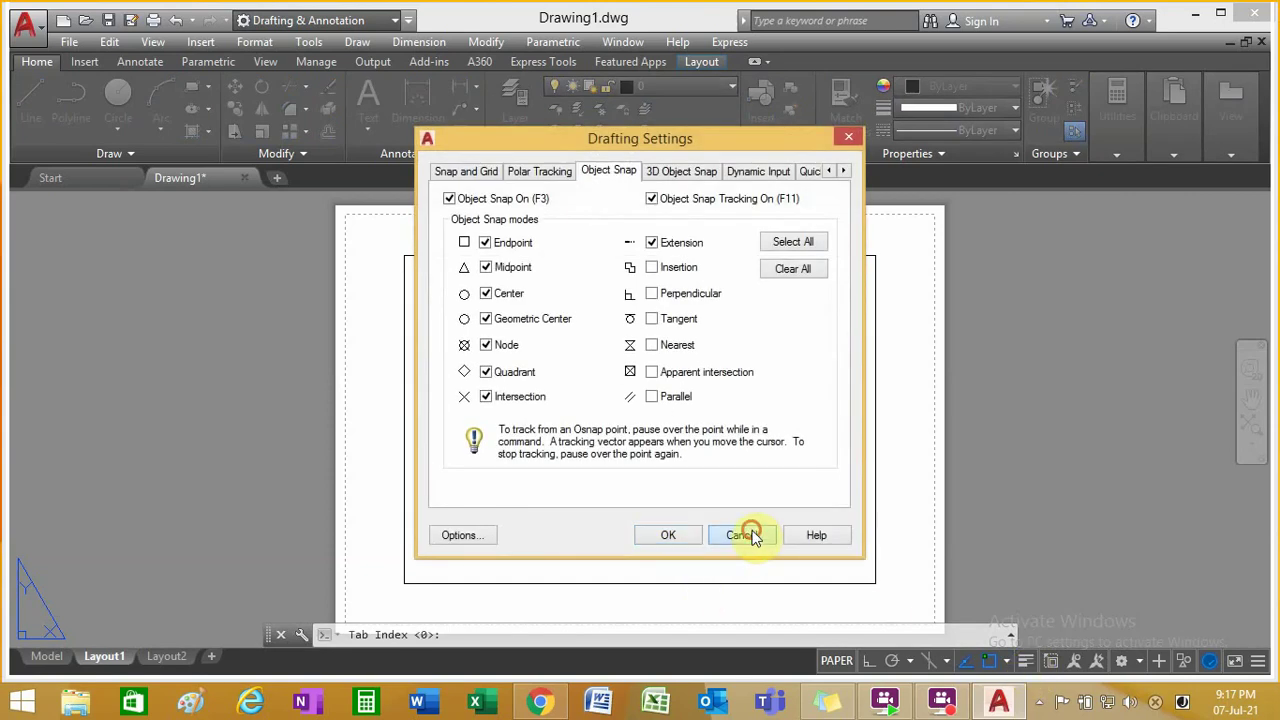
pyautogui.click(746, 534)
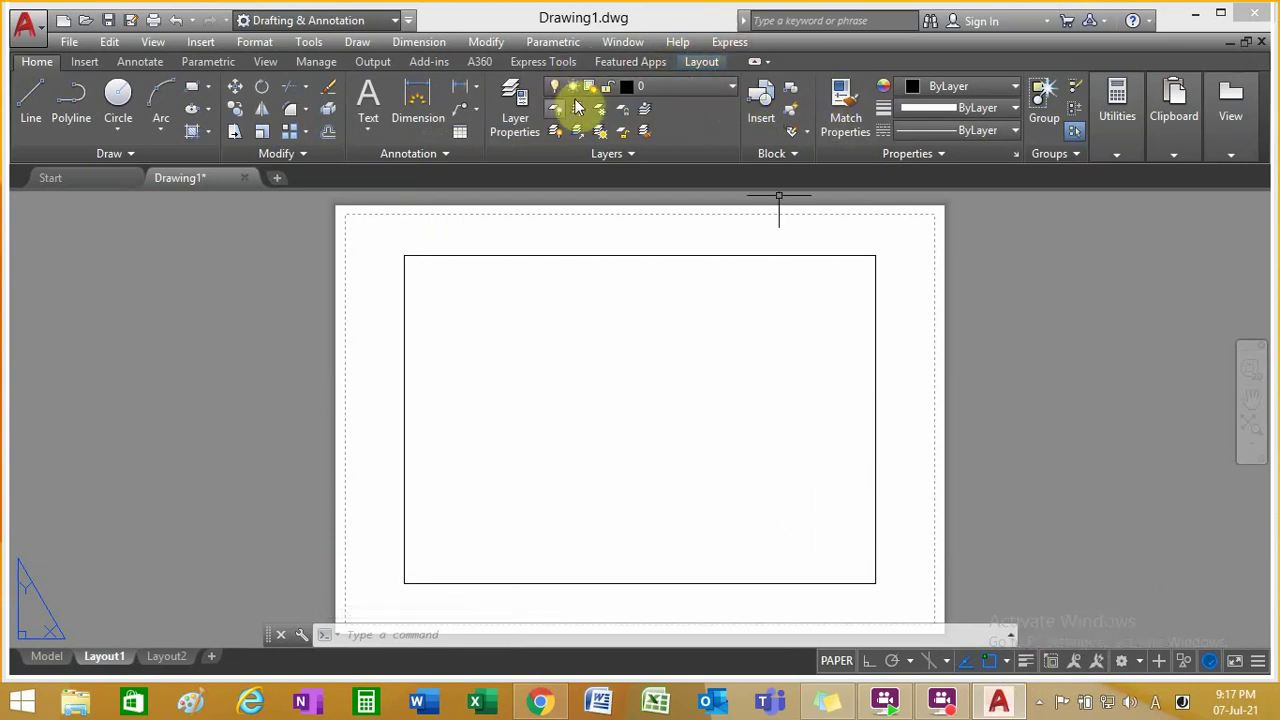
# Step: Turn on the lineweight display, look at the current layer list, and turn the lineweight display off again
pyautogui.click(1025, 661)
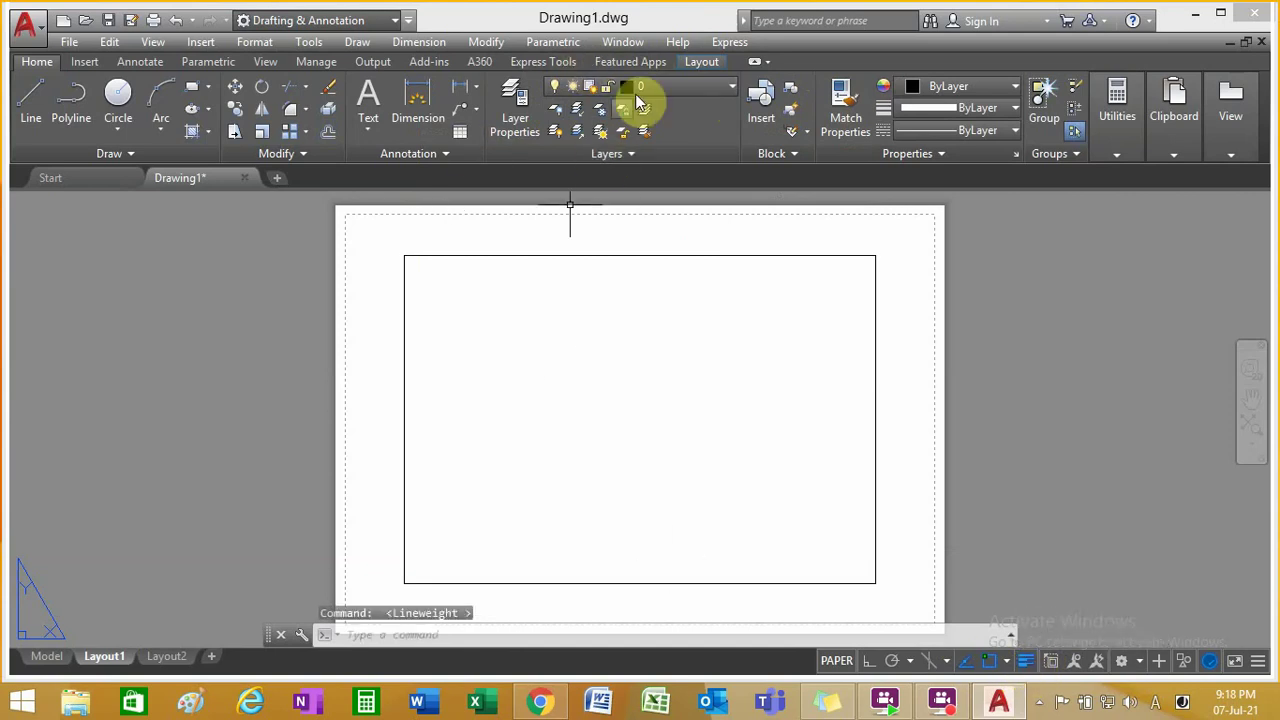
pyautogui.click(674, 86)
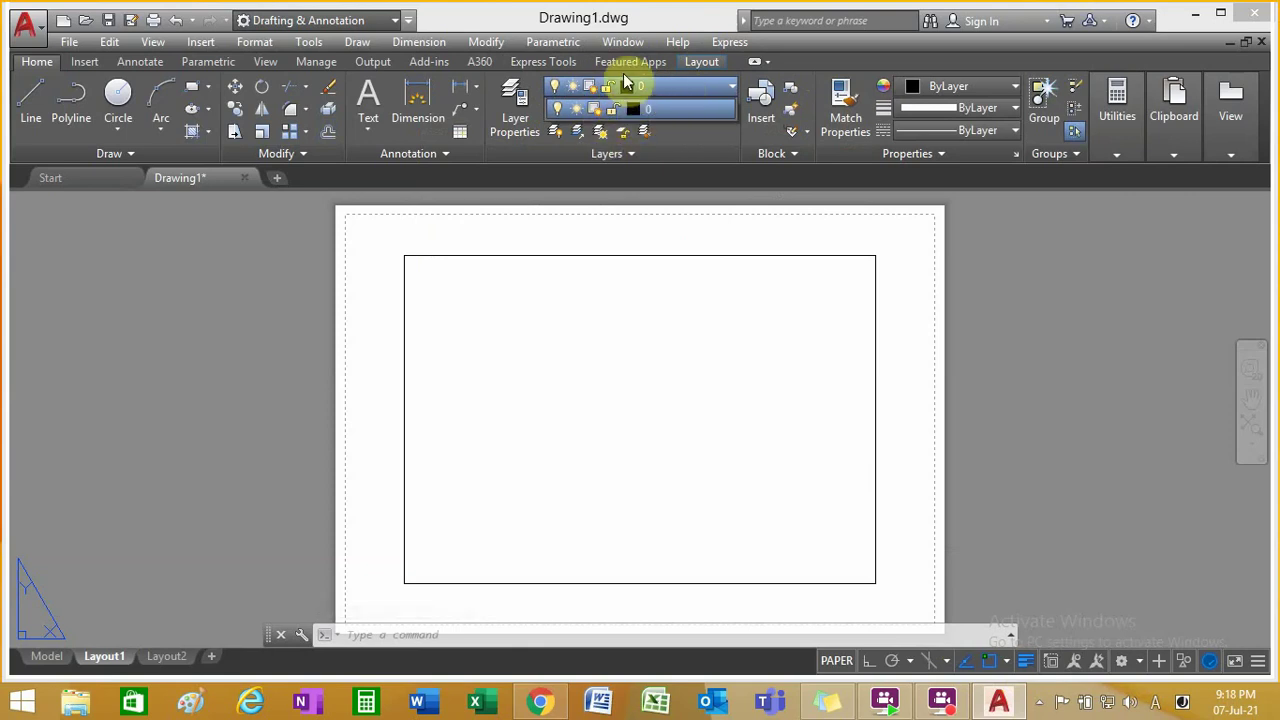
pyautogui.click(1025, 662)
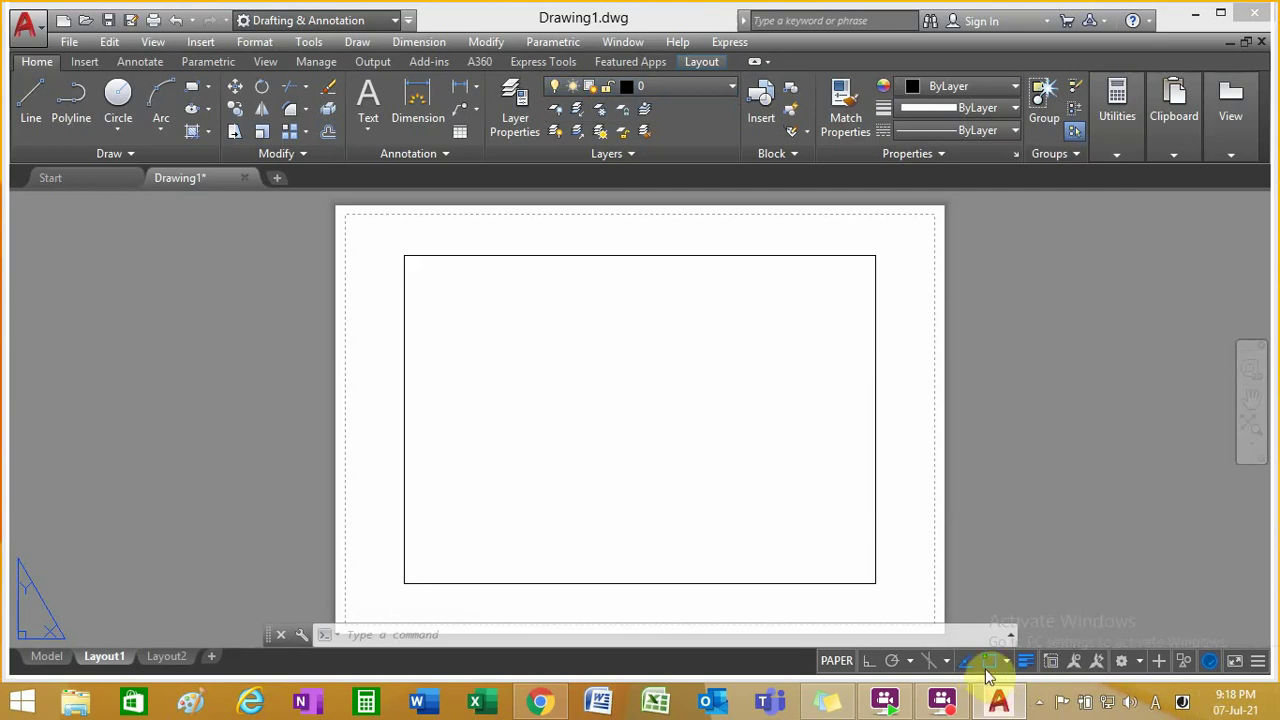
pyautogui.click(1025, 662)
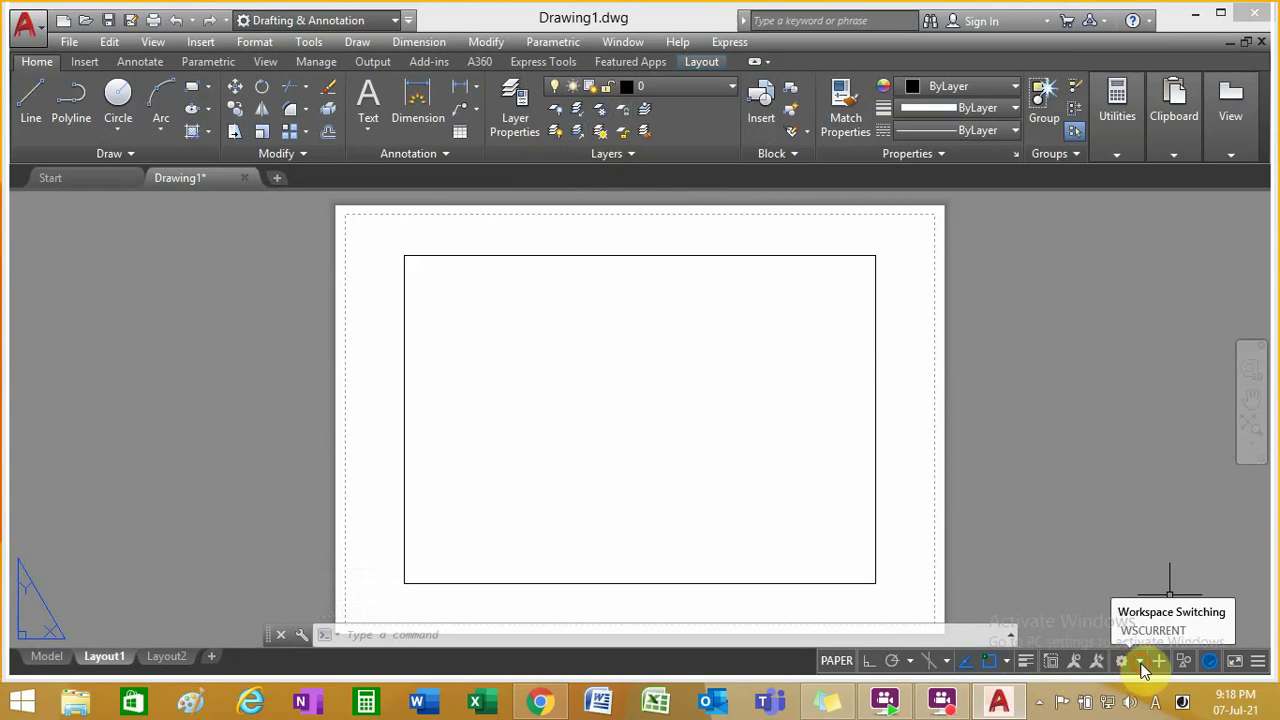
# Step: Switch the workspace to 3D Basics and return to Drafting & Annotation
pyautogui.click(1121, 662)
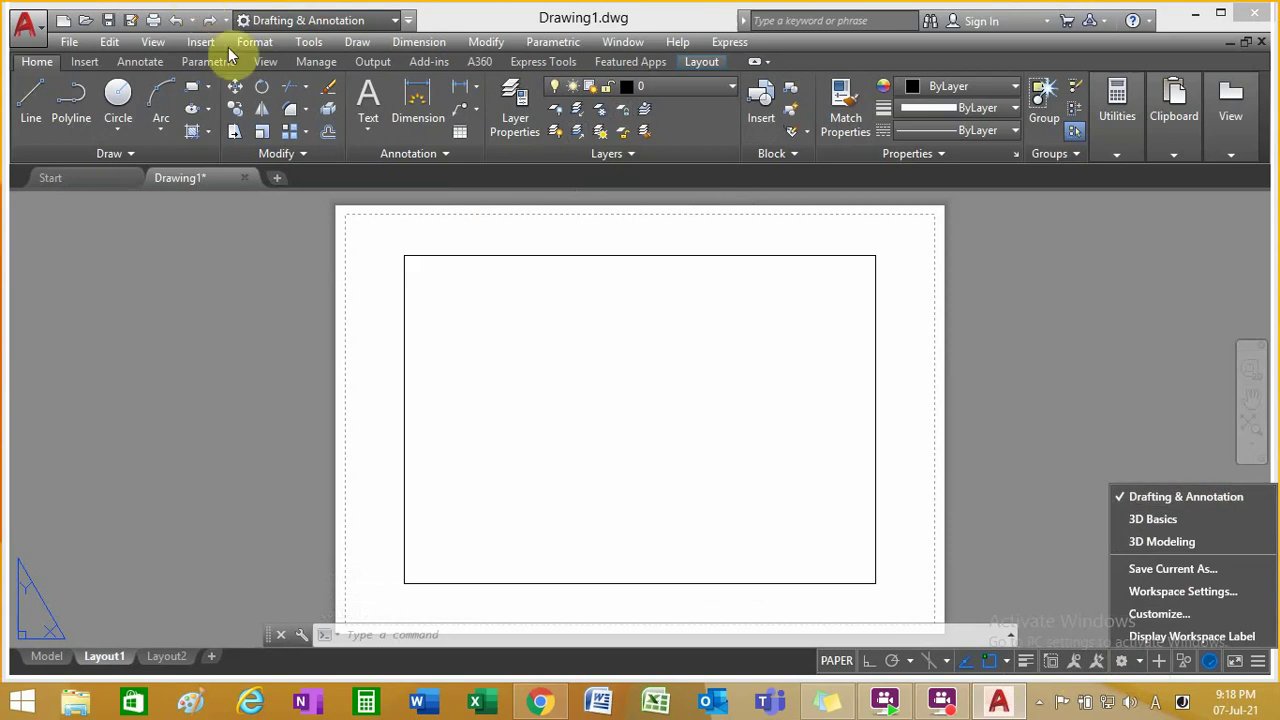
pyautogui.click(1146, 518)
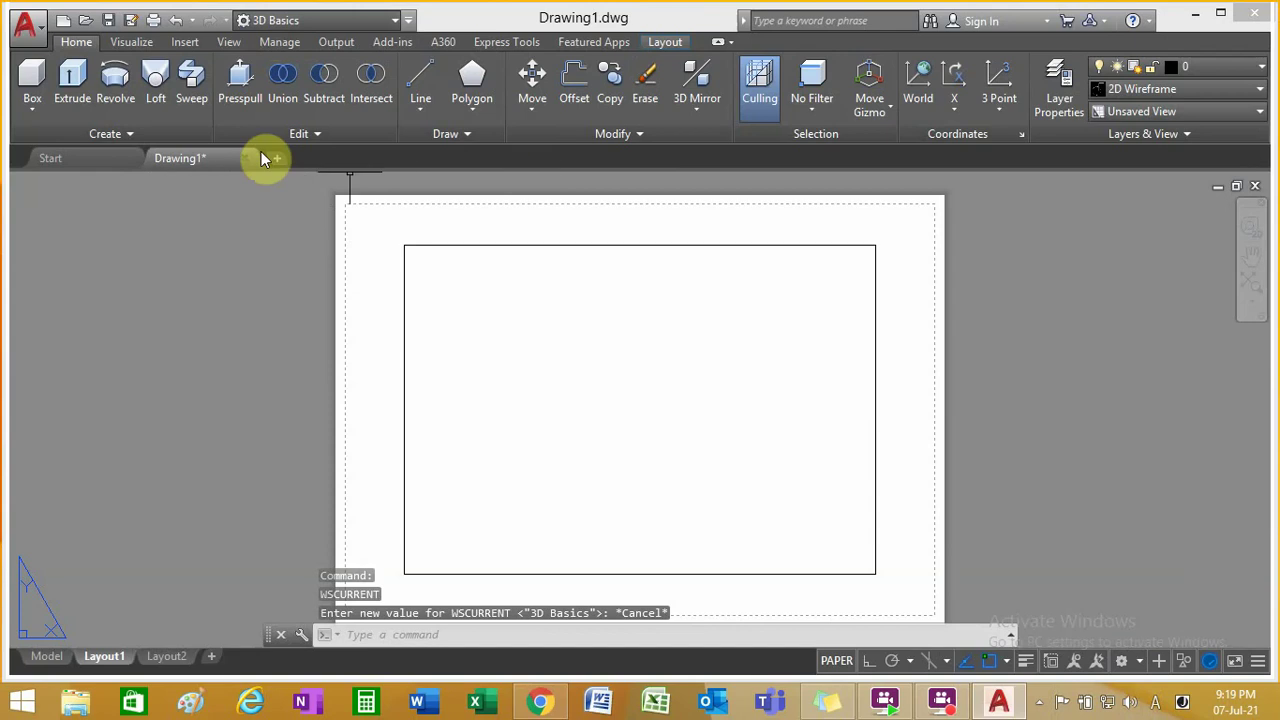
pyautogui.click(1143, 670)
pyautogui.click(1155, 507)
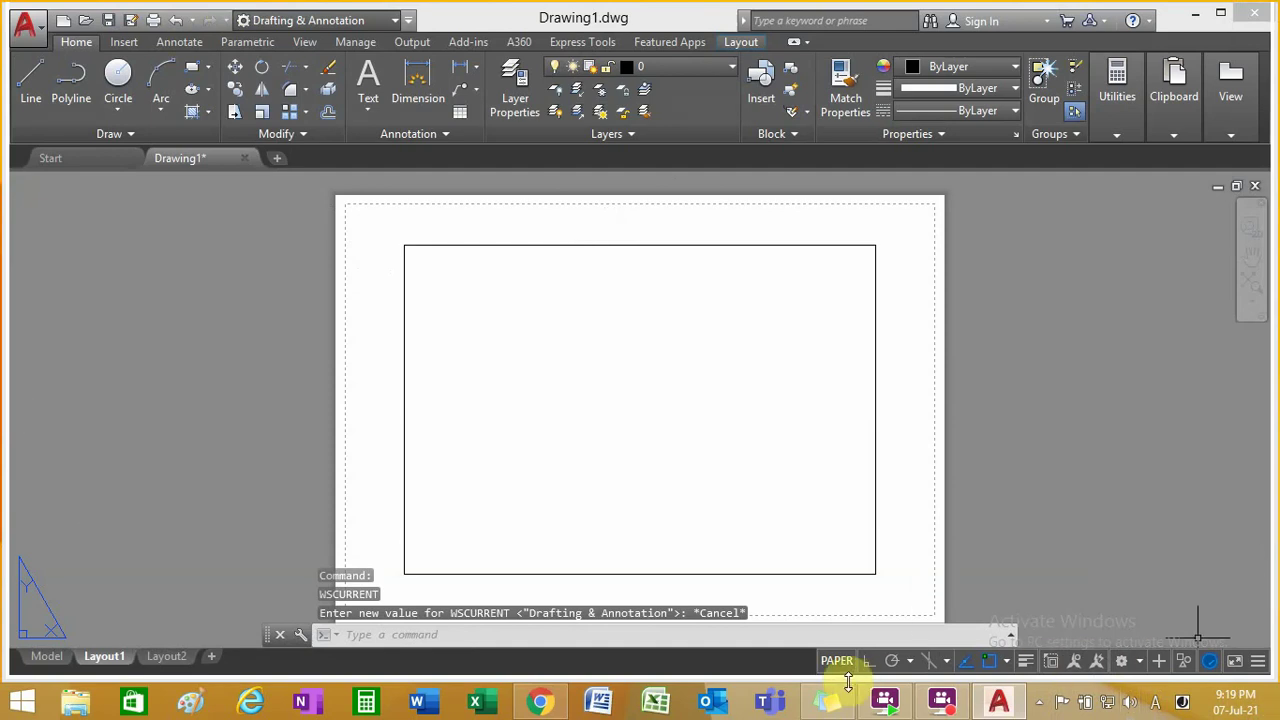
# Step: Hide and restore the LineWeight and Ortho Mode toggles on the status bar through its customization list
pyautogui.click(1258, 662)
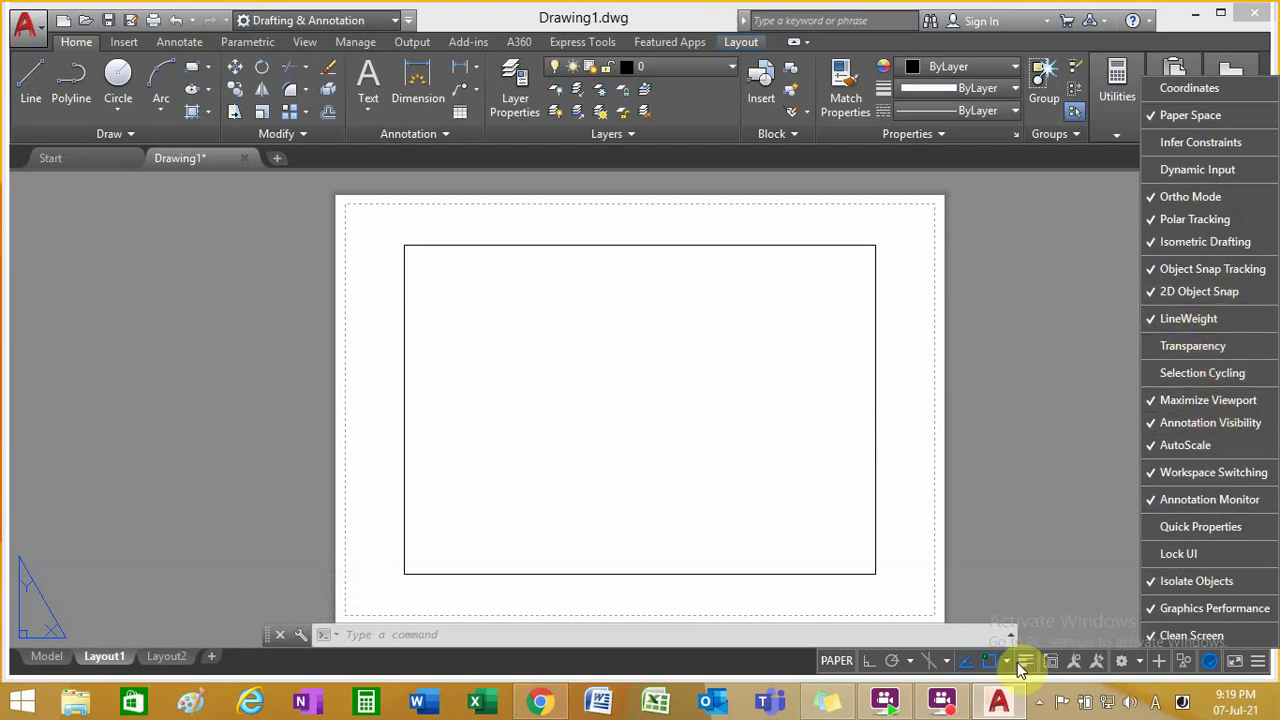
pyautogui.click(1151, 321)
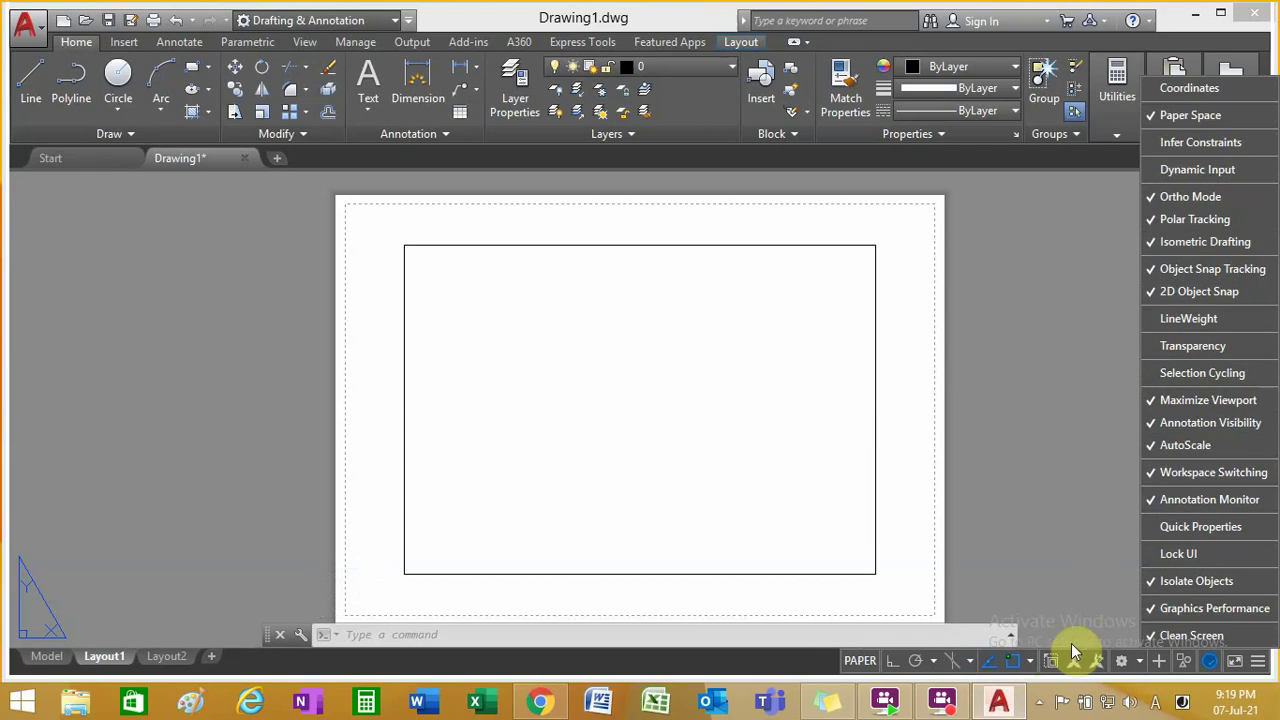
pyautogui.click(1152, 318)
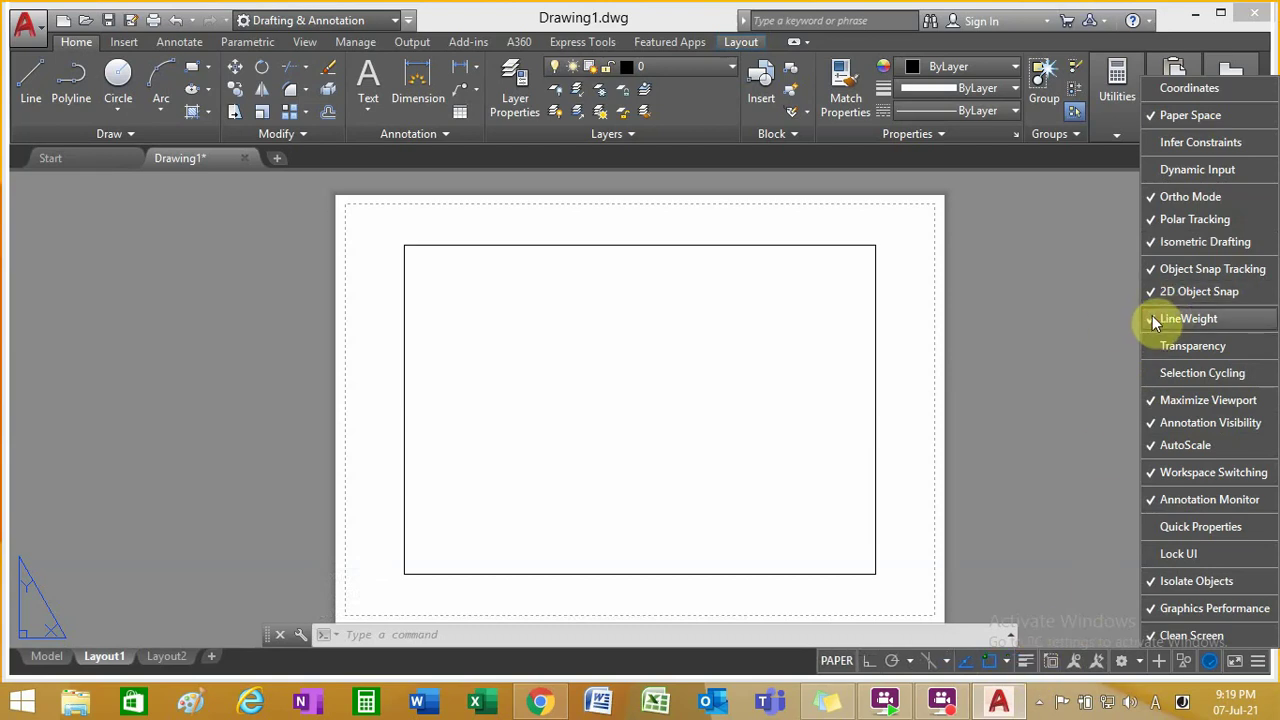
pyautogui.click(1155, 200)
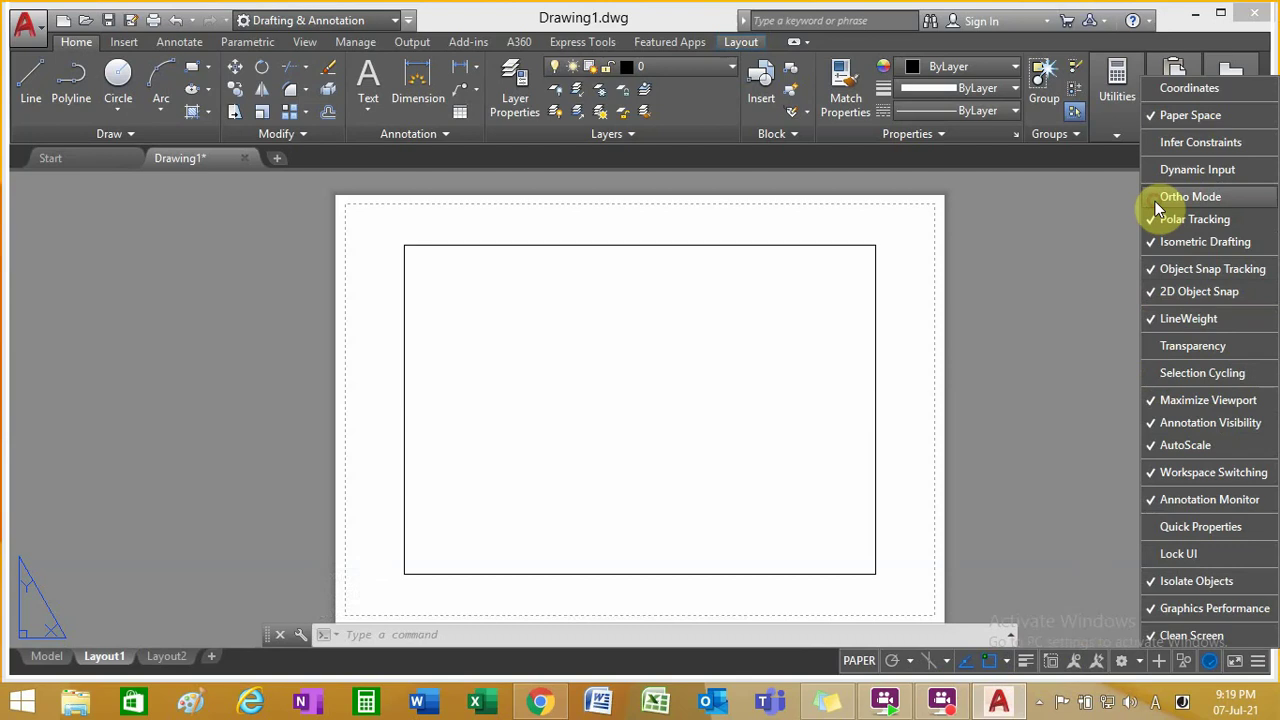
pyautogui.click(1155, 200)
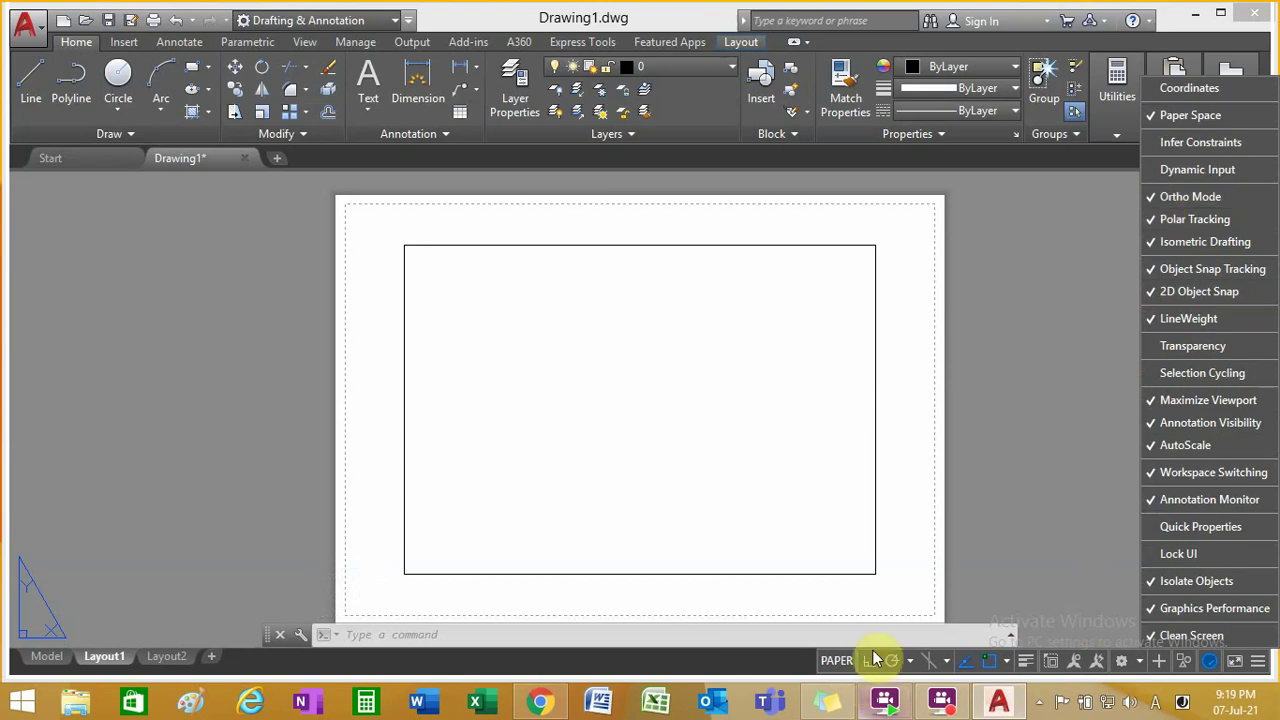
# Step: Hide and restore the Polar Tracking, Isometric Drafting, Object Snap Tracking, 2D Object Snap and LineWeight status bar toggles one after another
pyautogui.click(1153, 220)
pyautogui.click(1153, 220)
pyautogui.click(1153, 242)
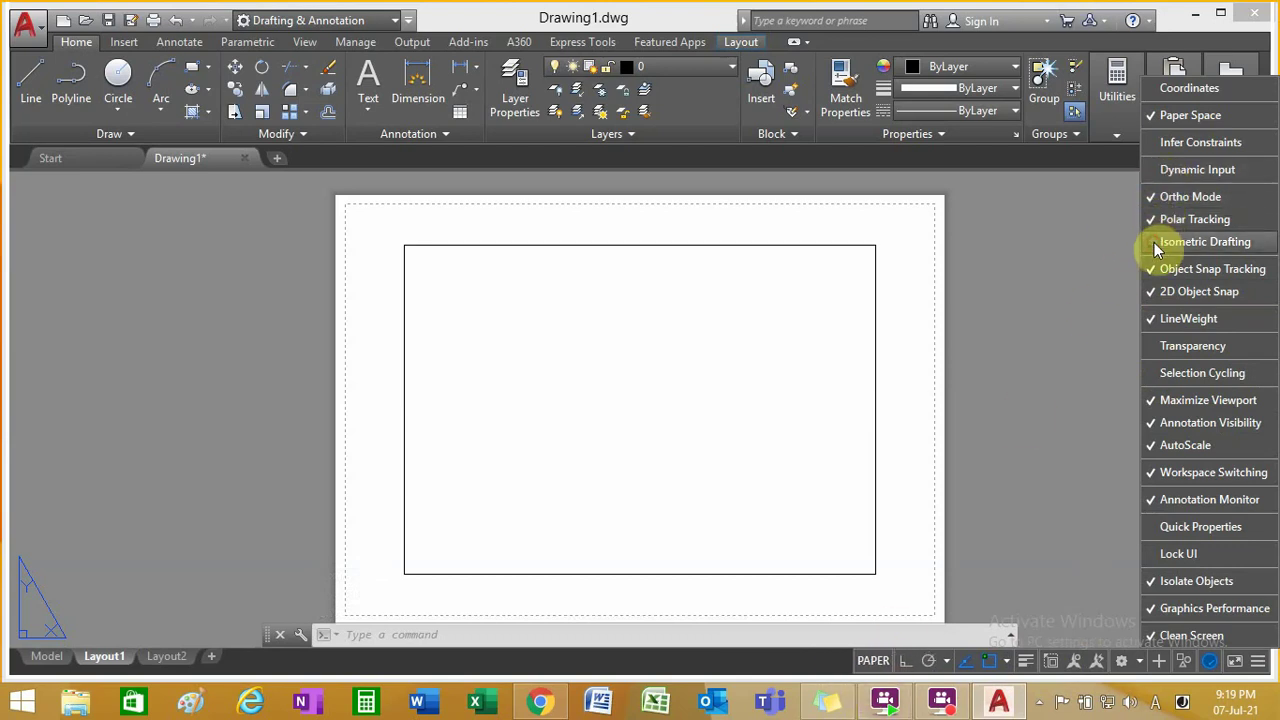
pyautogui.click(1153, 242)
pyautogui.click(1152, 270)
pyautogui.click(1151, 271)
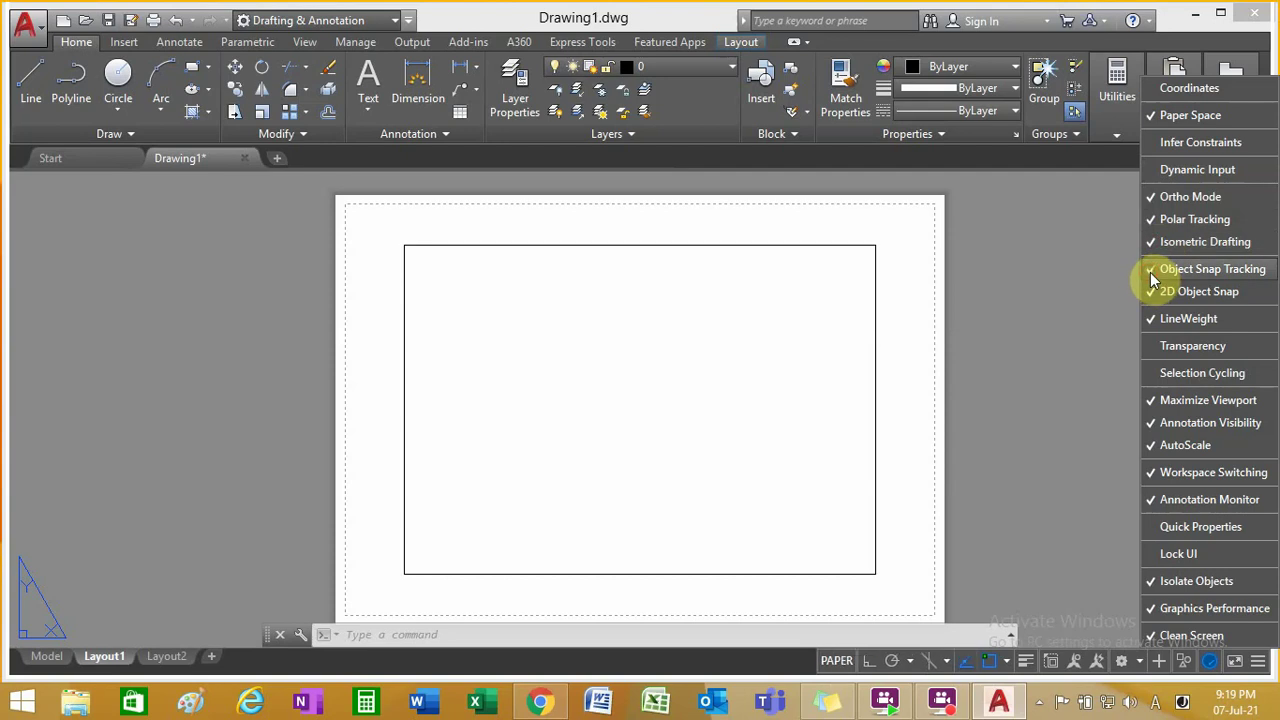
pyautogui.click(1154, 291)
pyautogui.click(1154, 291)
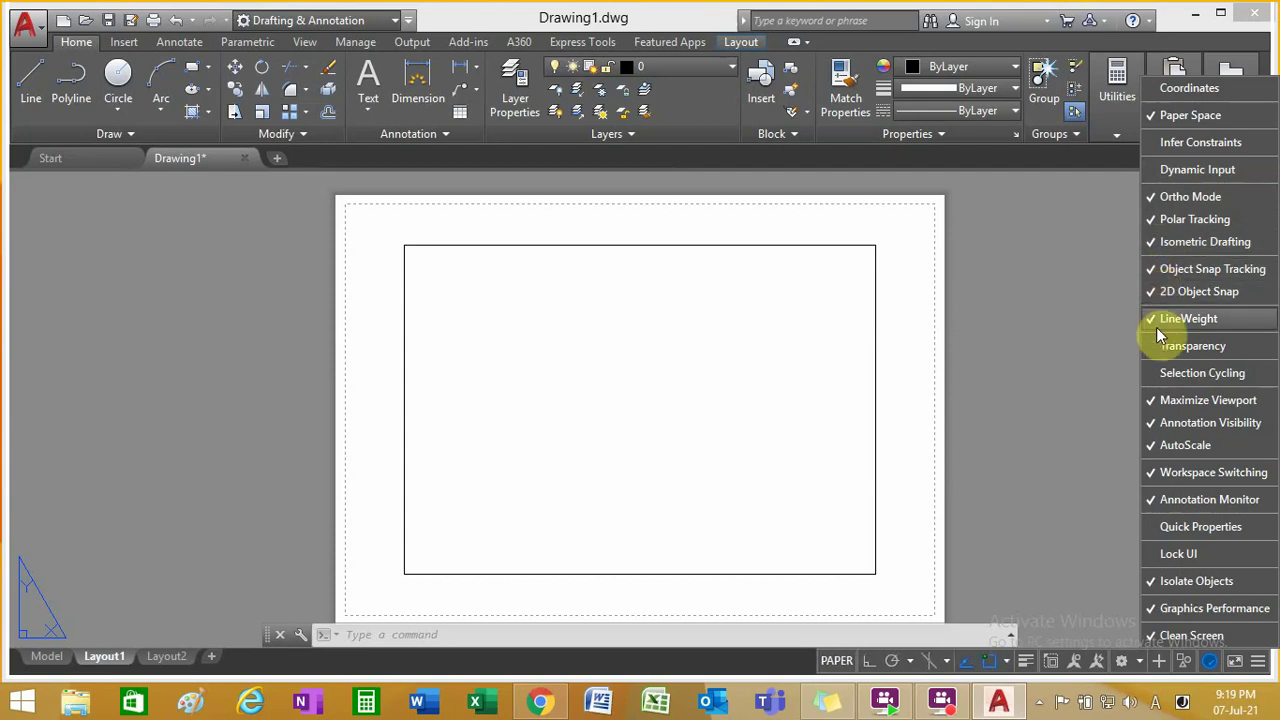
pyautogui.click(1154, 318)
pyautogui.click(1154, 318)
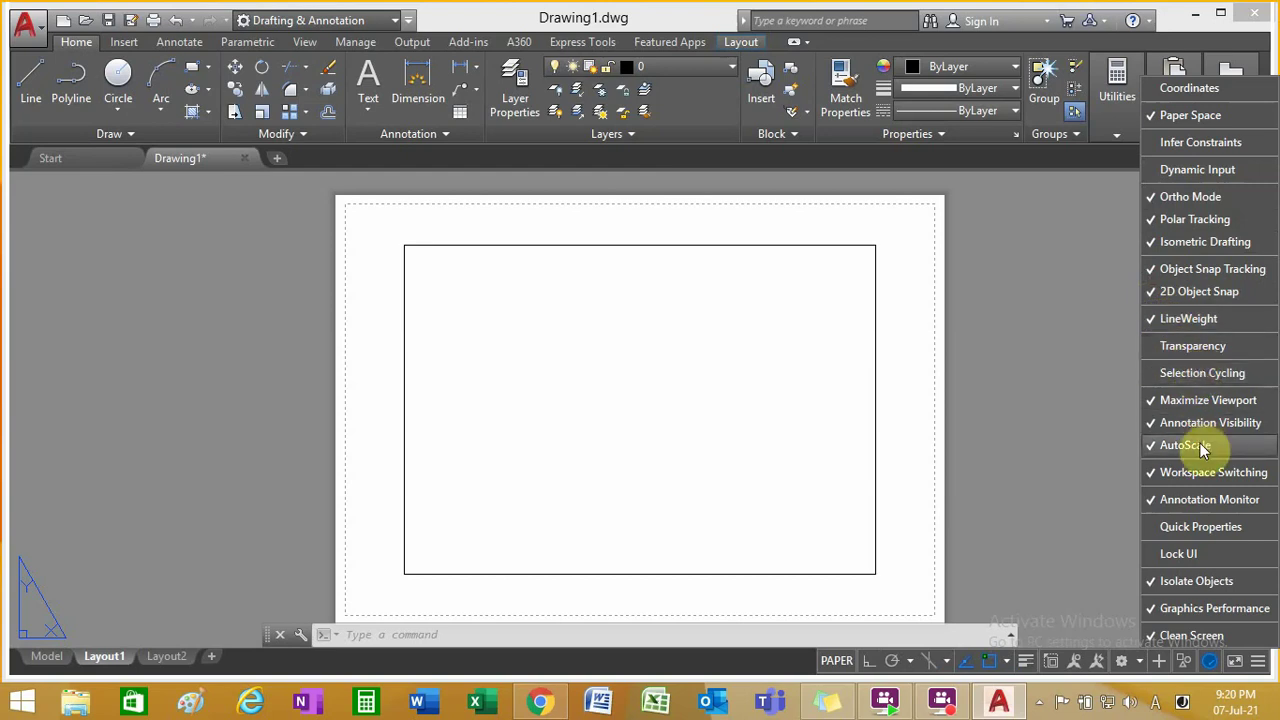
# Step: Close the status bar customization list and show the menu bar above the ribbon
pyautogui.click(1258, 661)
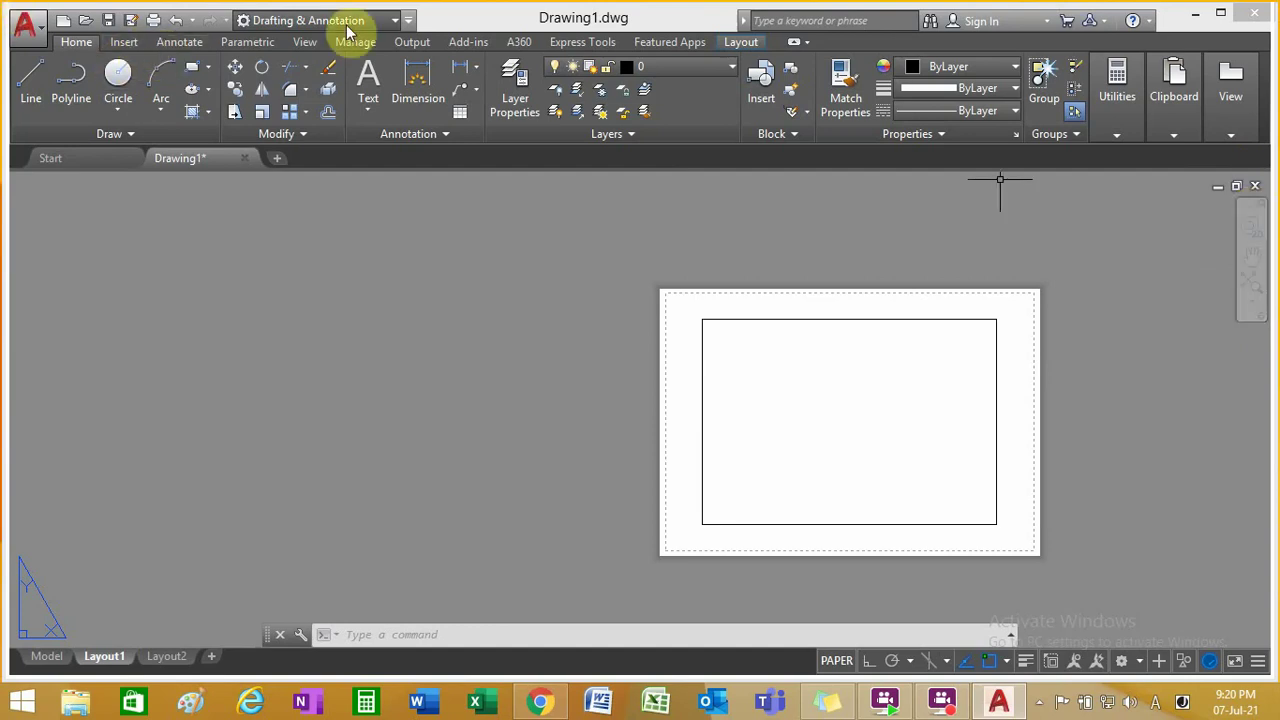
pyautogui.click(408, 20)
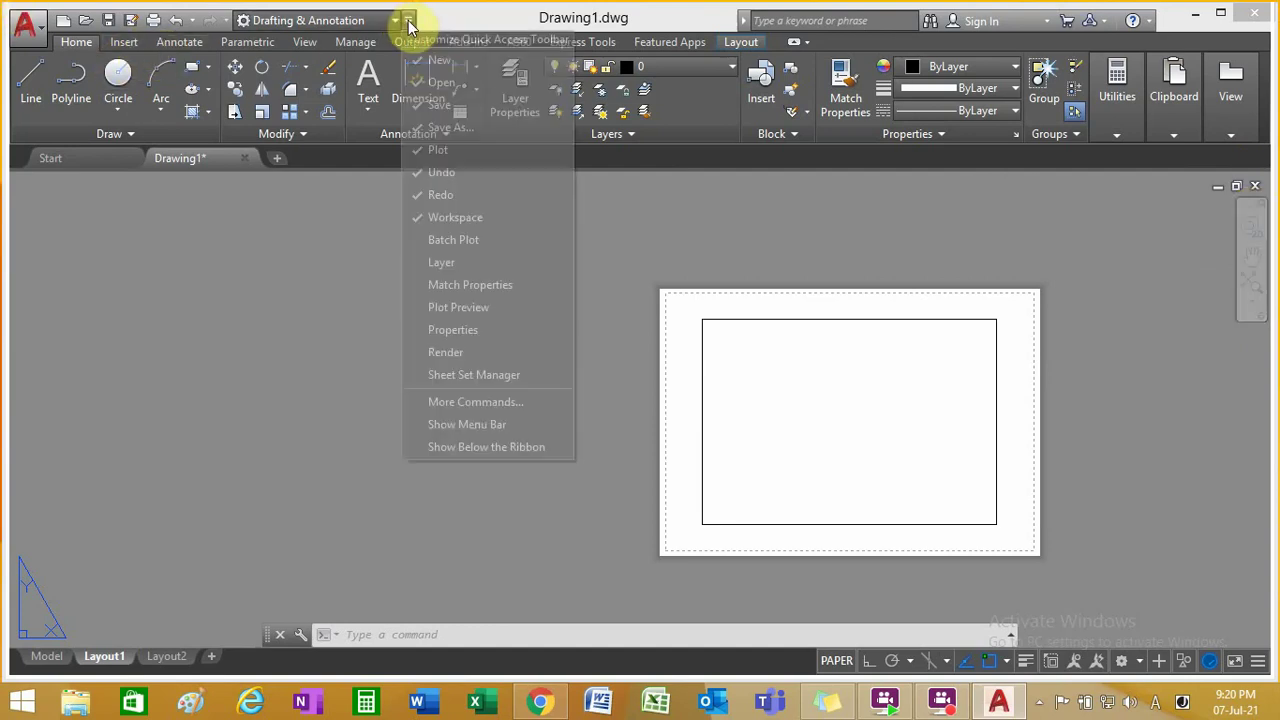
pyautogui.click(443, 423)
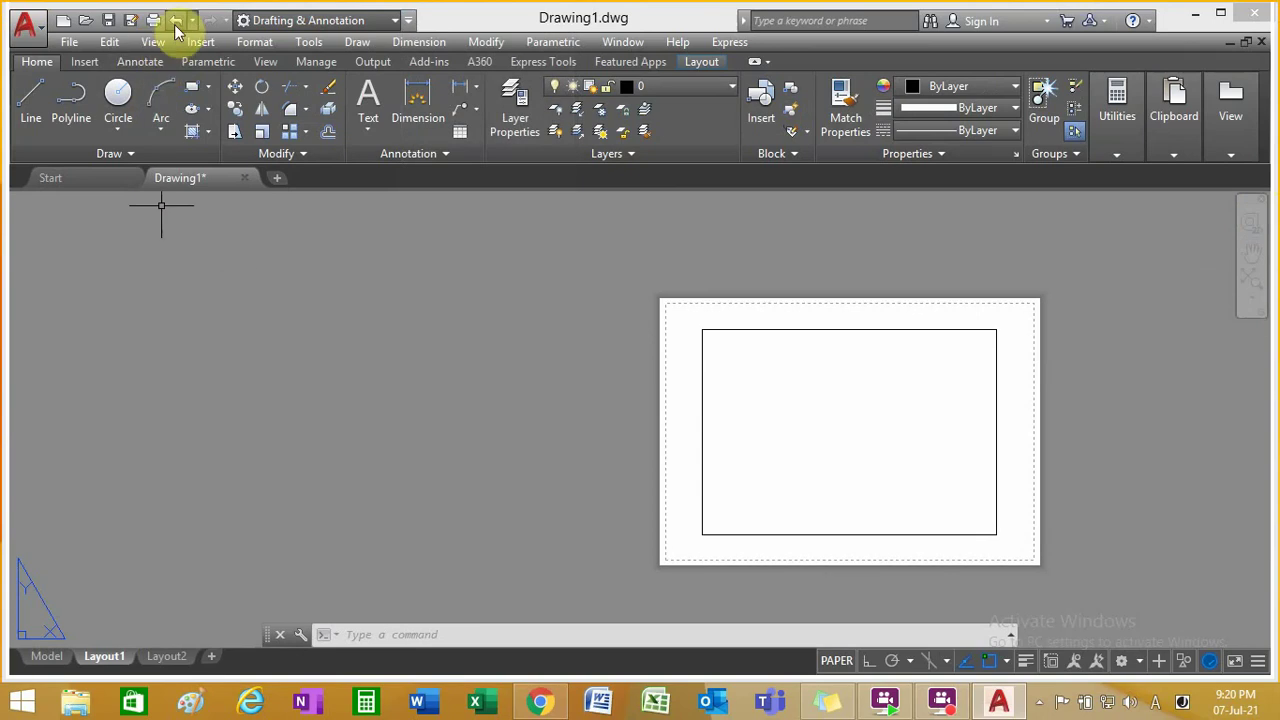
# Step: Look through the commands of the View menu
pyautogui.click(118, 43)
pyautogui.moveTo(153, 42)
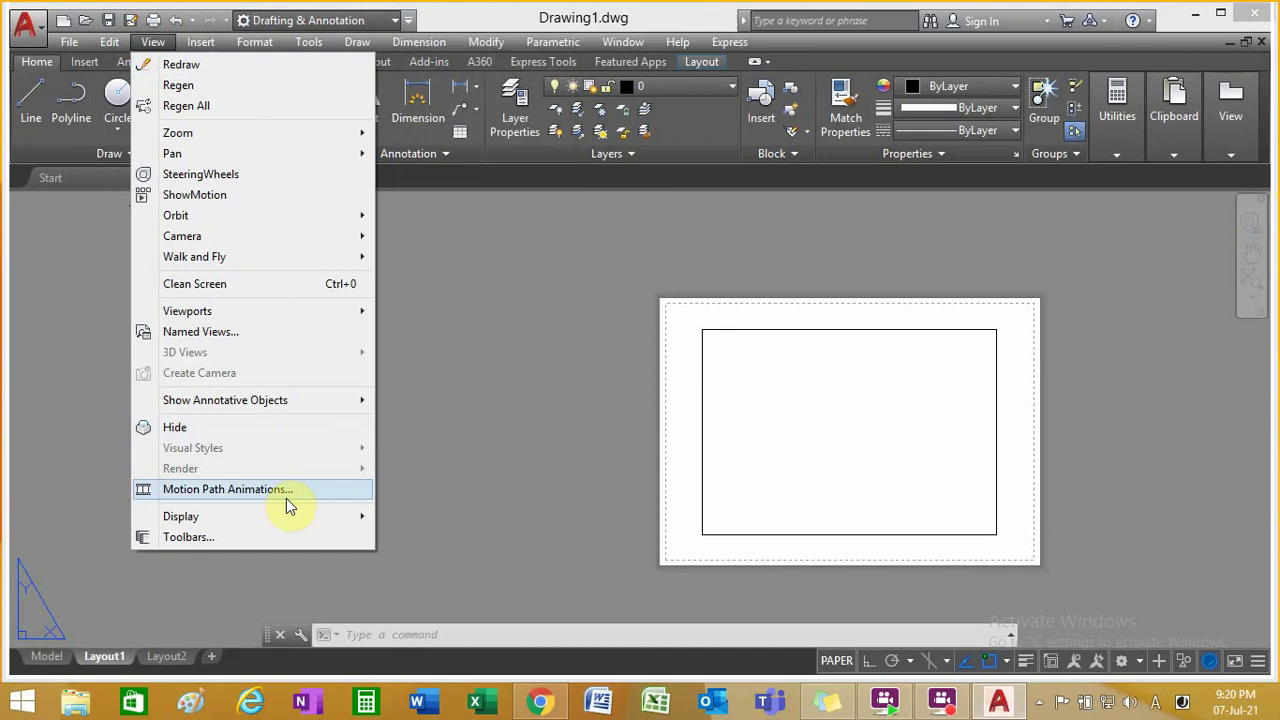
pyautogui.moveTo(283, 312)
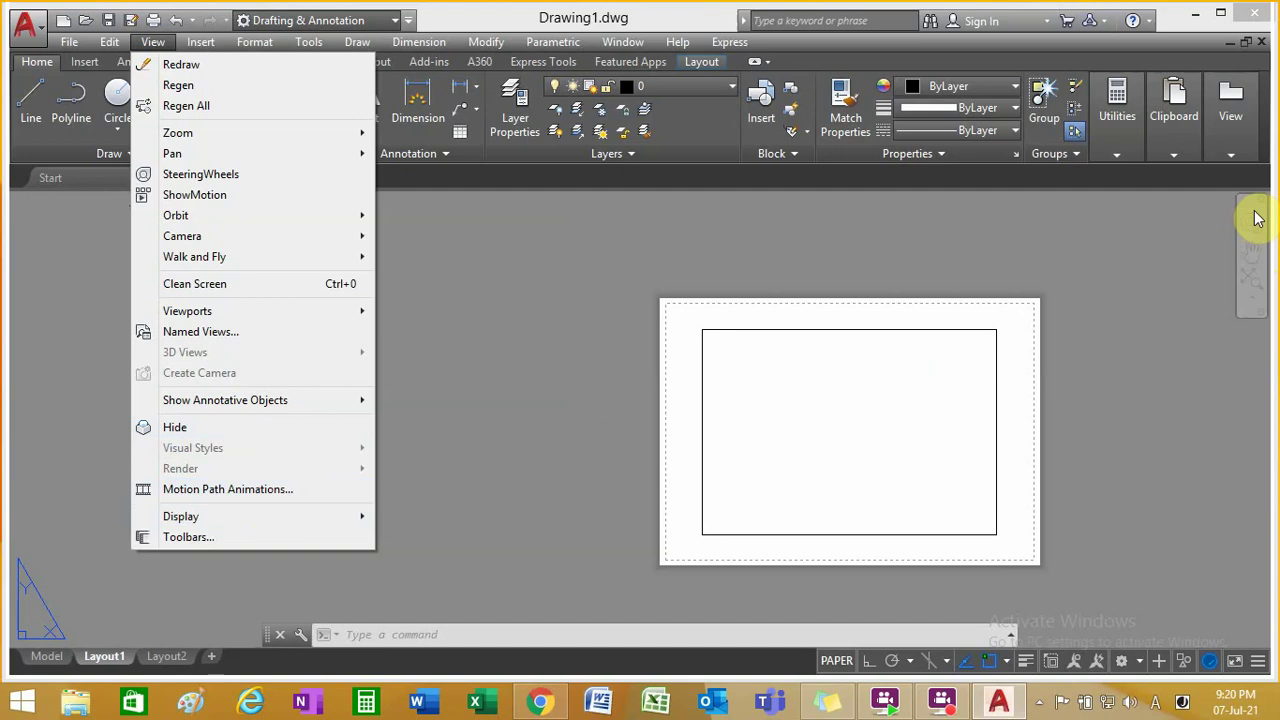
# Step: Zoom the layout to its extents with the navigation bar and review its list of zoom options
pyautogui.click(1246, 308)
pyautogui.click(1246, 307)
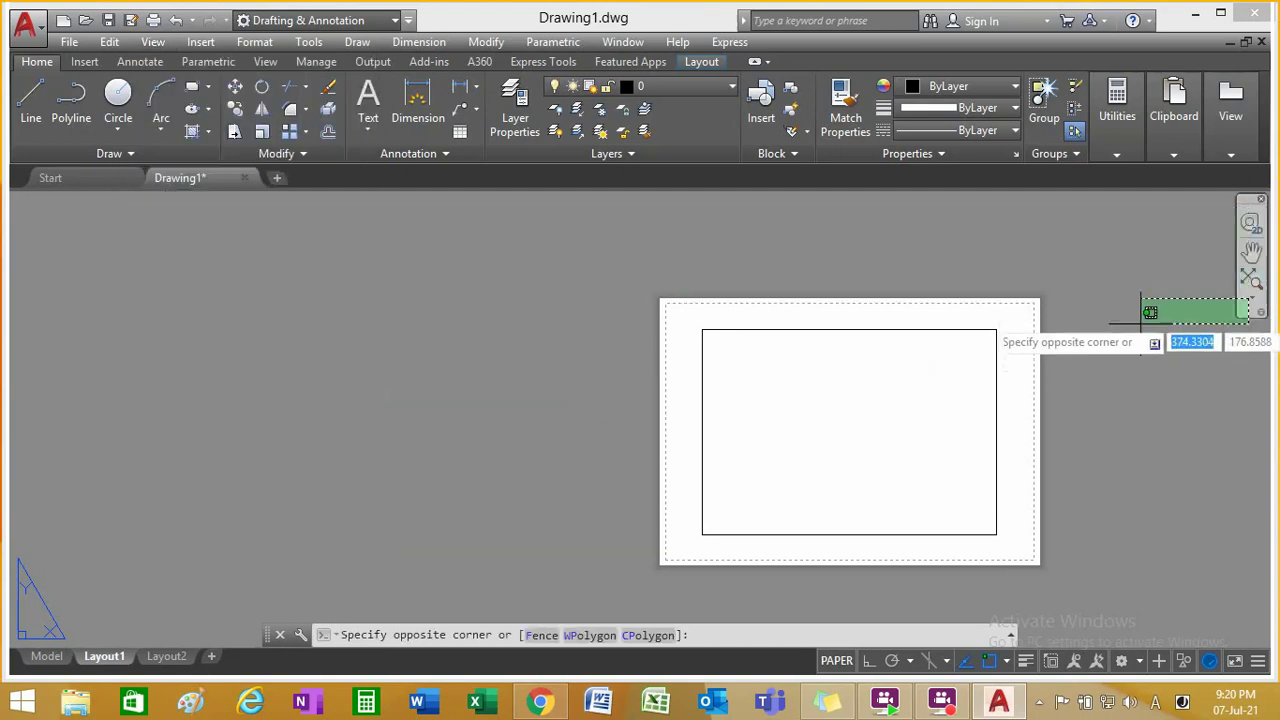
pyautogui.click(1150, 313)
pyautogui.click(1254, 302)
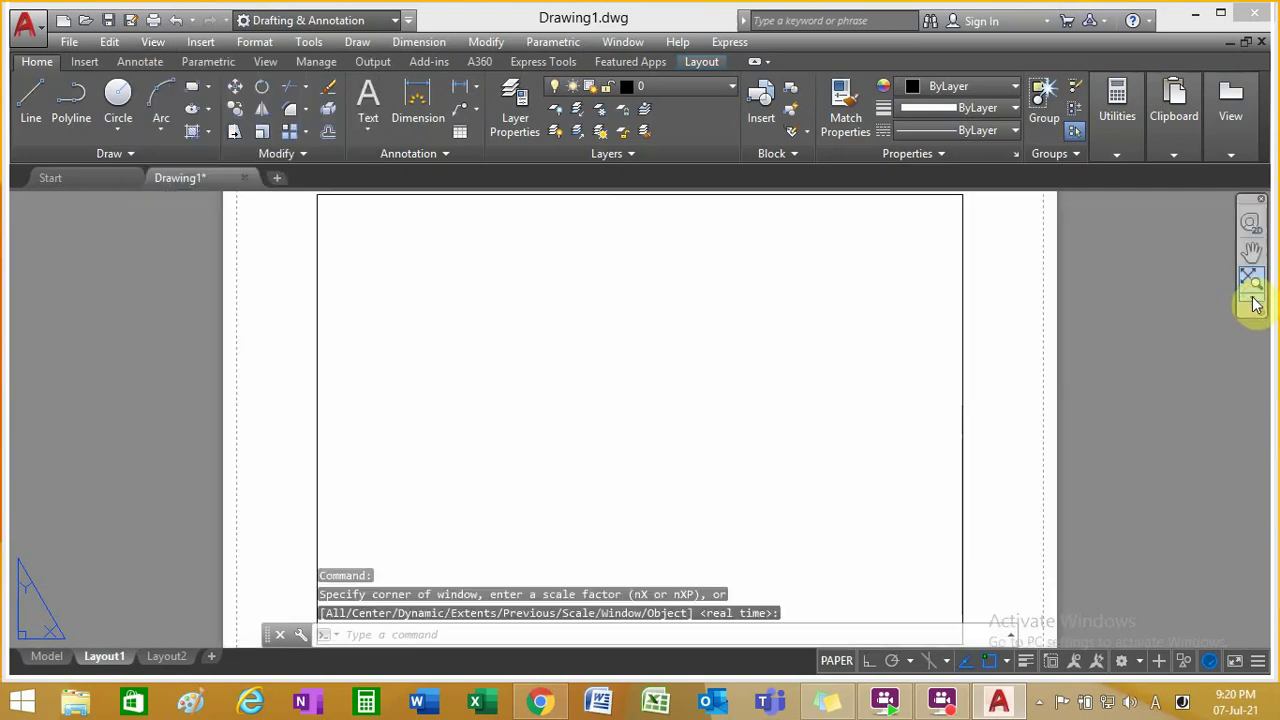
pyautogui.click(1252, 297)
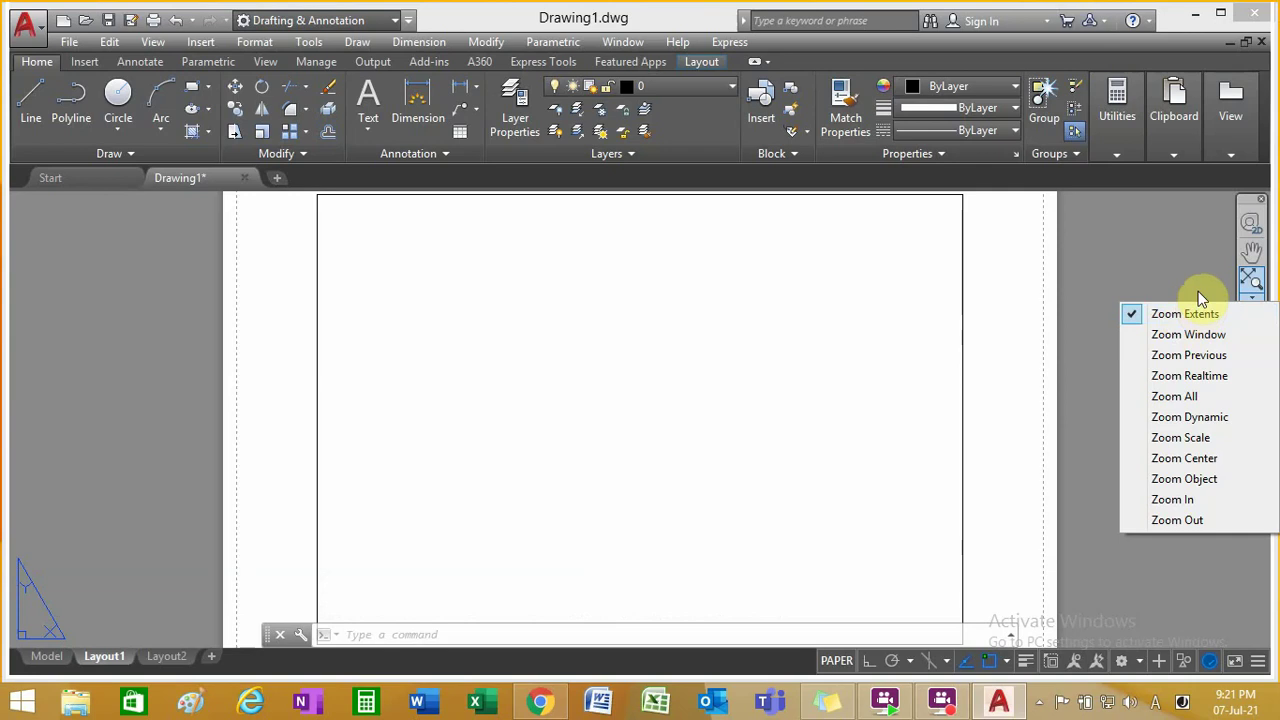
pyautogui.click(1200, 257)
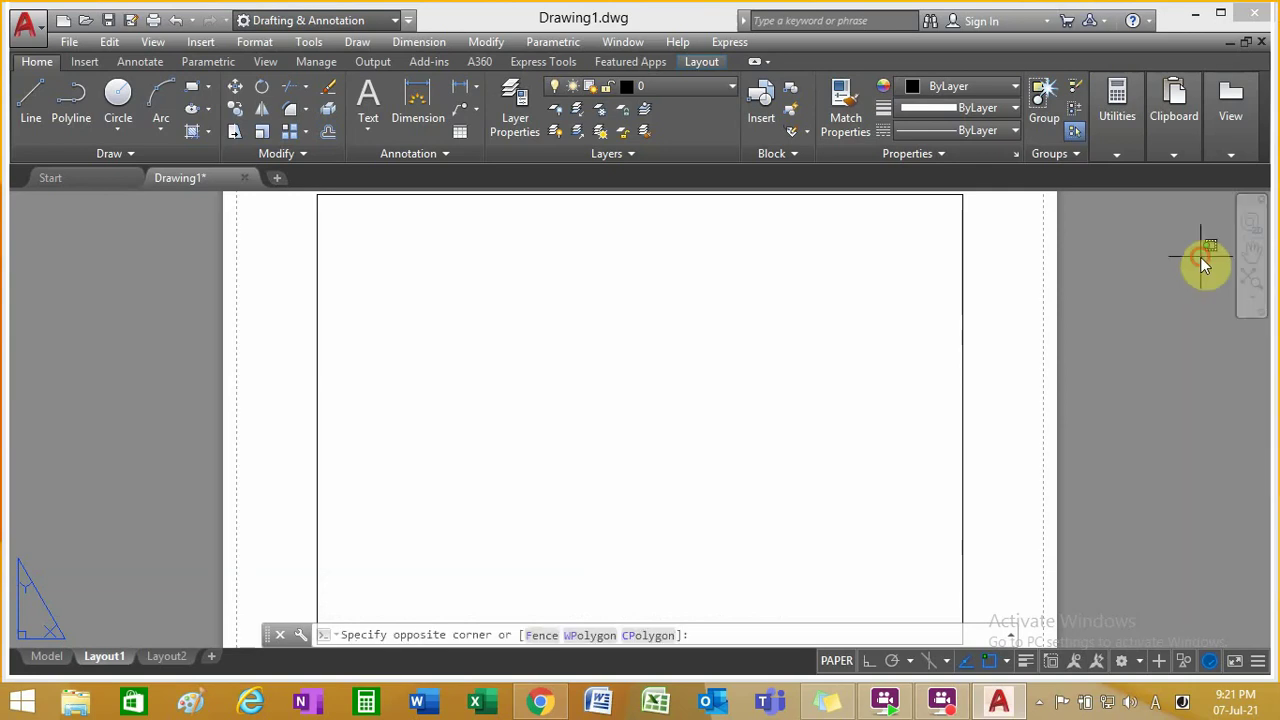
pyautogui.click(1186, 229)
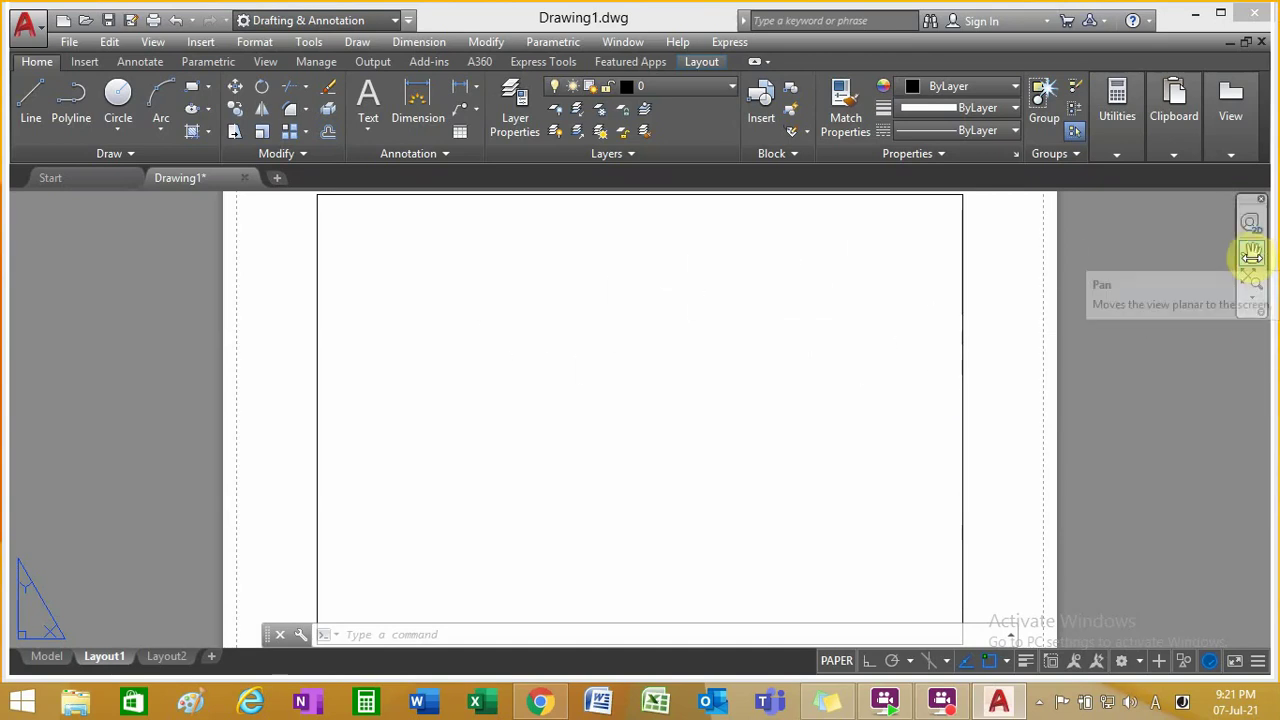
# Step: Pan the Layout1 sheet in several directions with the Pan tool, zooming in and out in between
pyautogui.click(1251, 253)
pyautogui.moveTo(705, 320); pyautogui.dragTo(615, 216)
pyautogui.moveTo(611, 261); pyautogui.dragTo(546, 383)
pyautogui.scroll(-4, 547, 385)
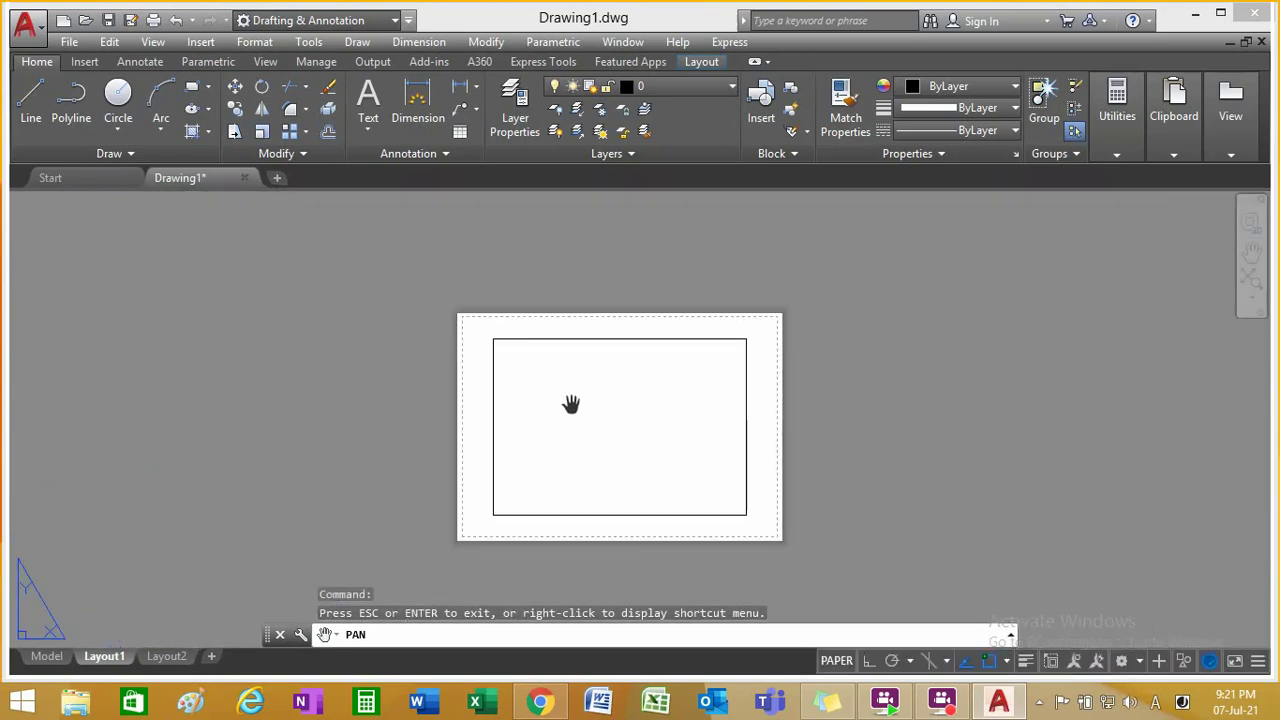
pyautogui.scroll(3, 583, 408)
pyautogui.scroll(-5, 583, 409)
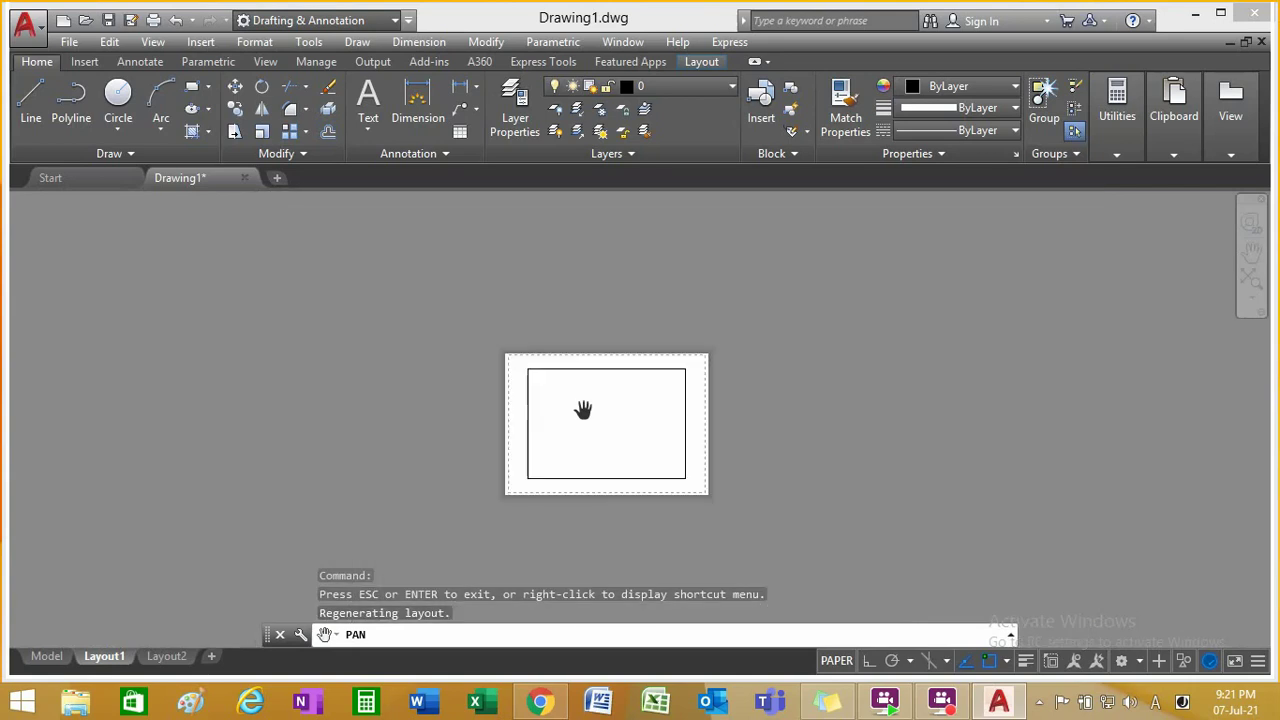
pyautogui.scroll(4, 583, 410)
pyautogui.moveTo(586, 400); pyautogui.dragTo(749, 369)
pyautogui.scroll(-3, 749, 369)
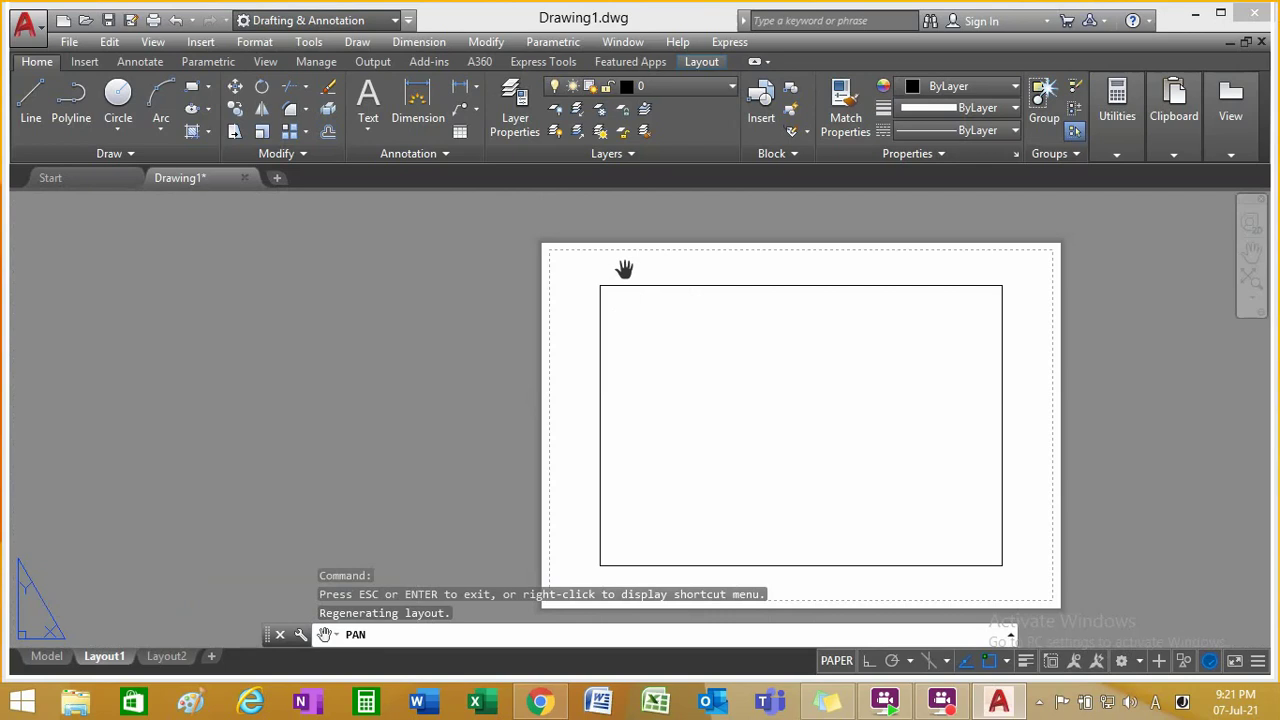
pyautogui.scroll(3, 585, 281)
pyautogui.scroll(3, 584, 279)
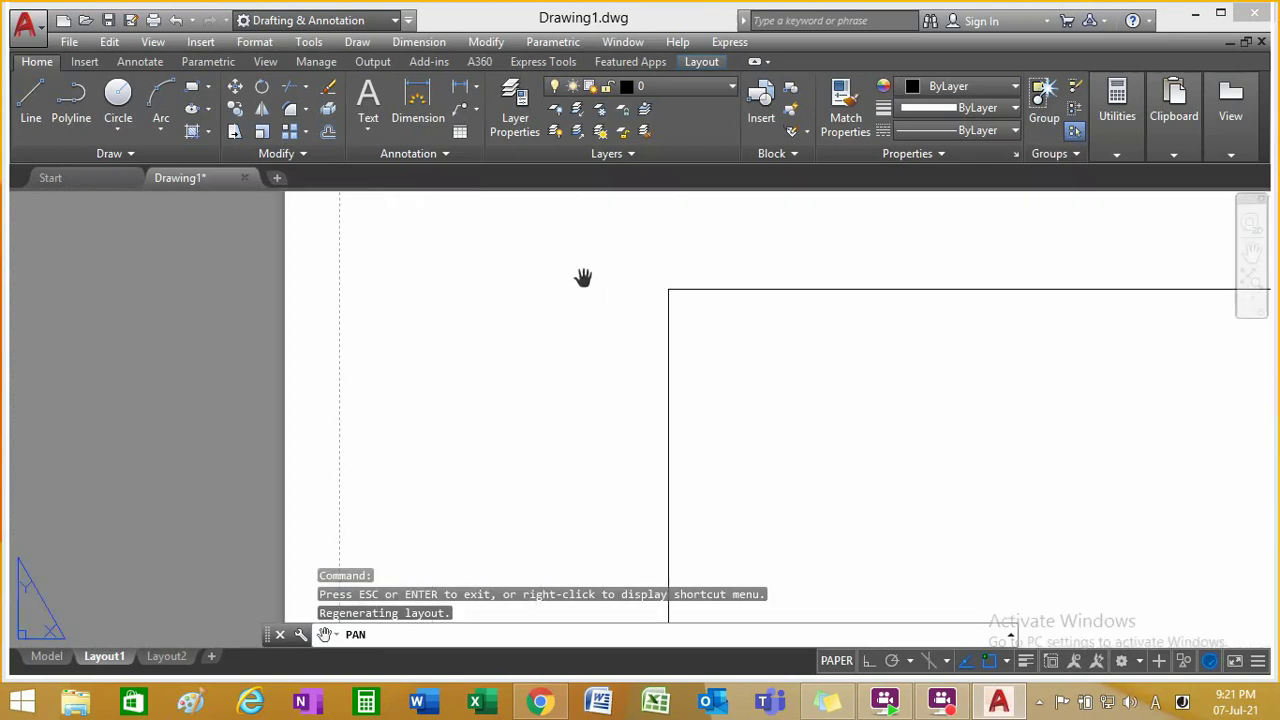
pyautogui.scroll(1, 583, 277)
pyautogui.moveTo(650, 285); pyautogui.dragTo(957, 329)
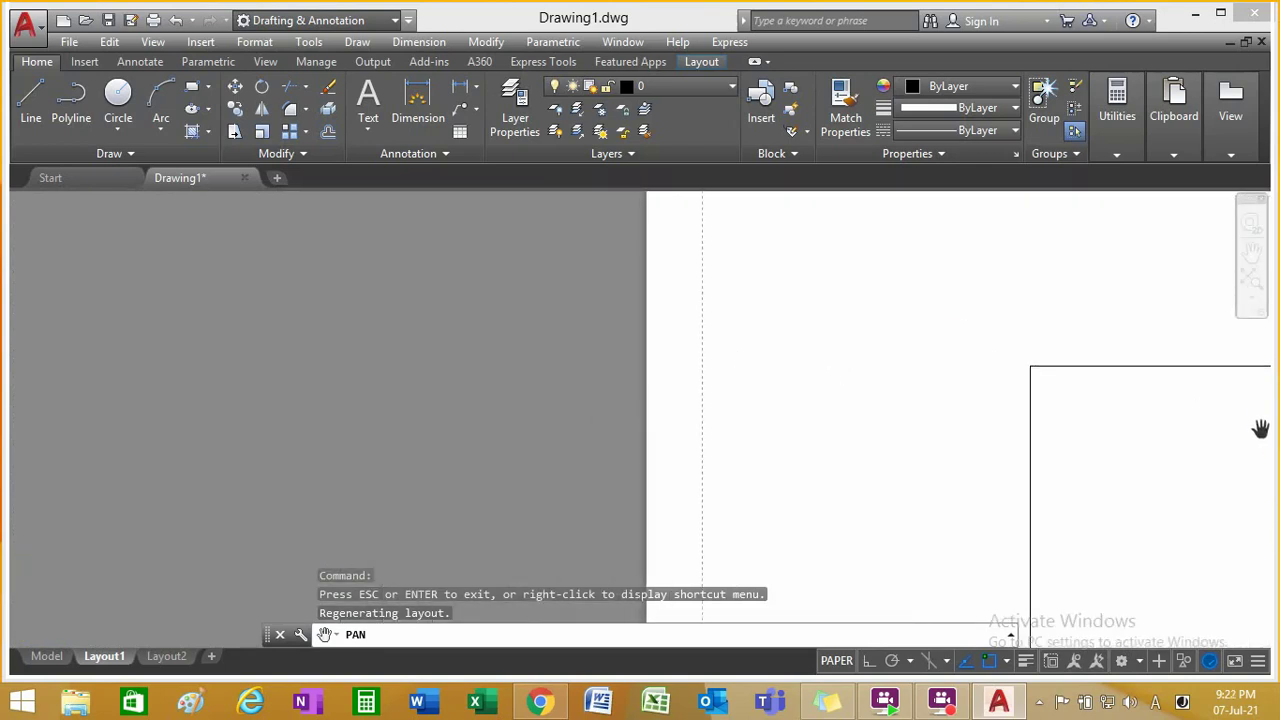
pyautogui.moveTo(1227, 417); pyautogui.dragTo(323, 422)
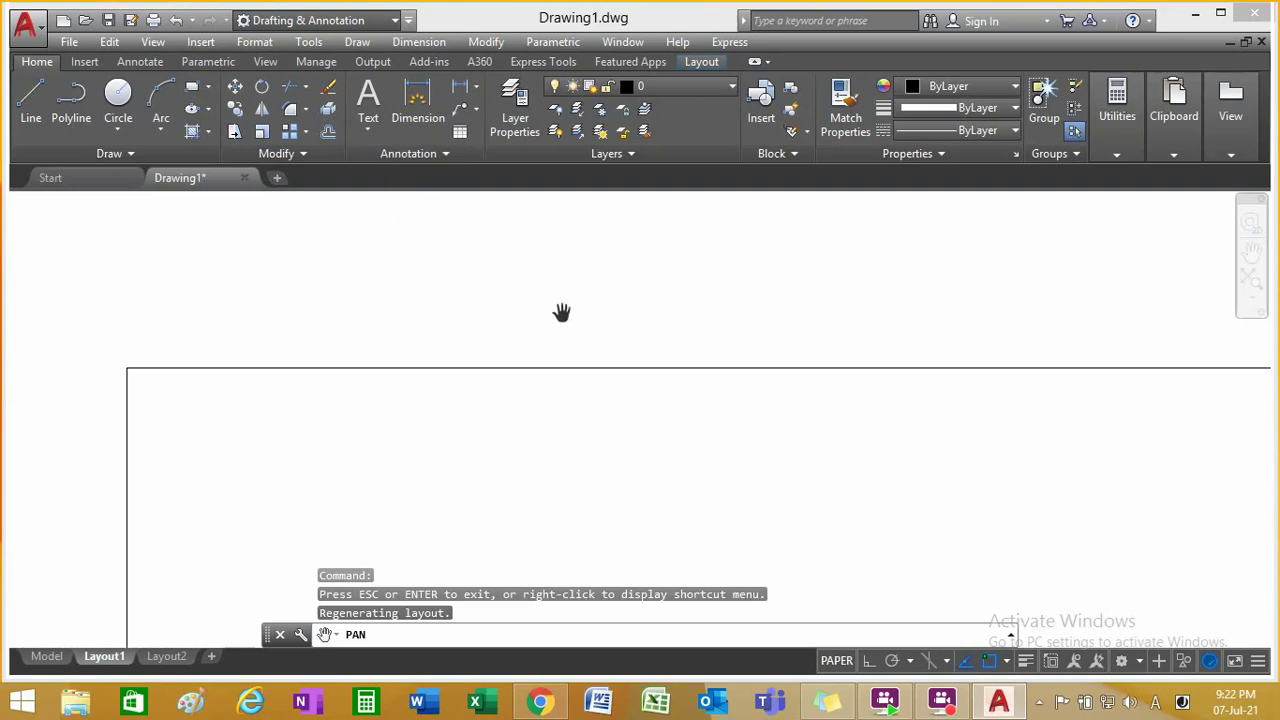
pyautogui.scroll(-5, 561, 312)
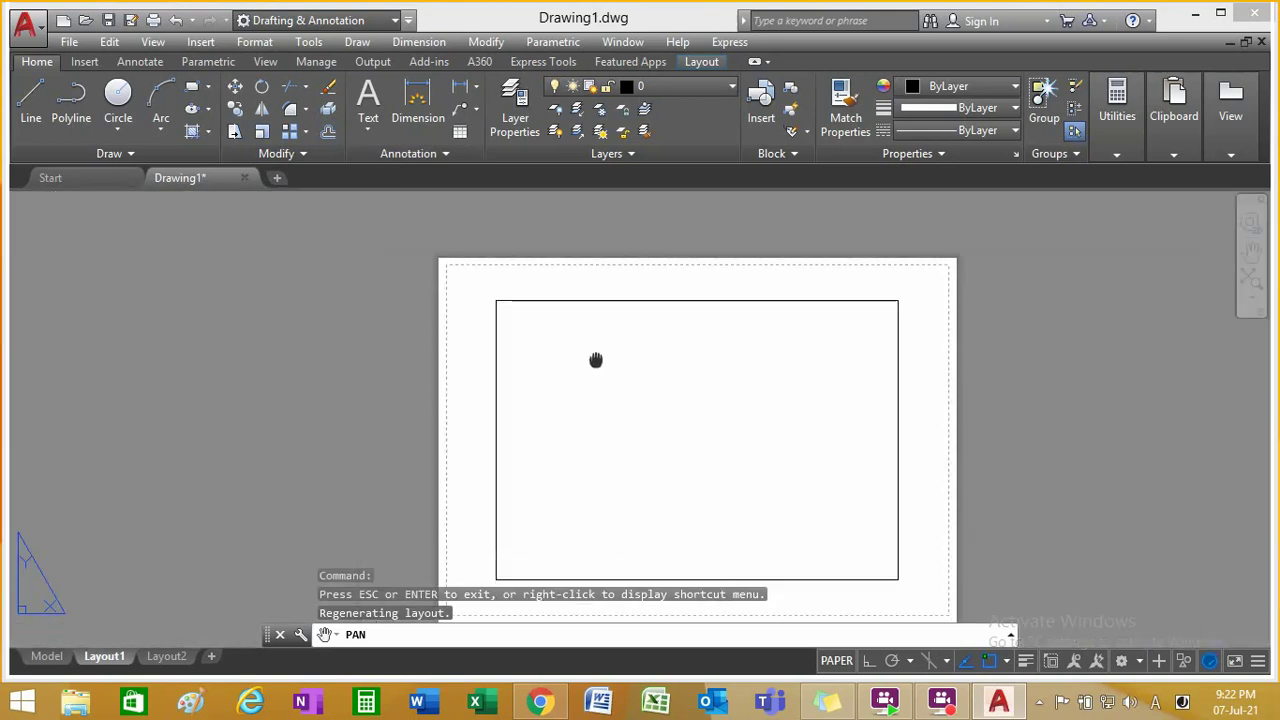
pyautogui.moveTo(596, 360); pyautogui.dragTo(597, 346)
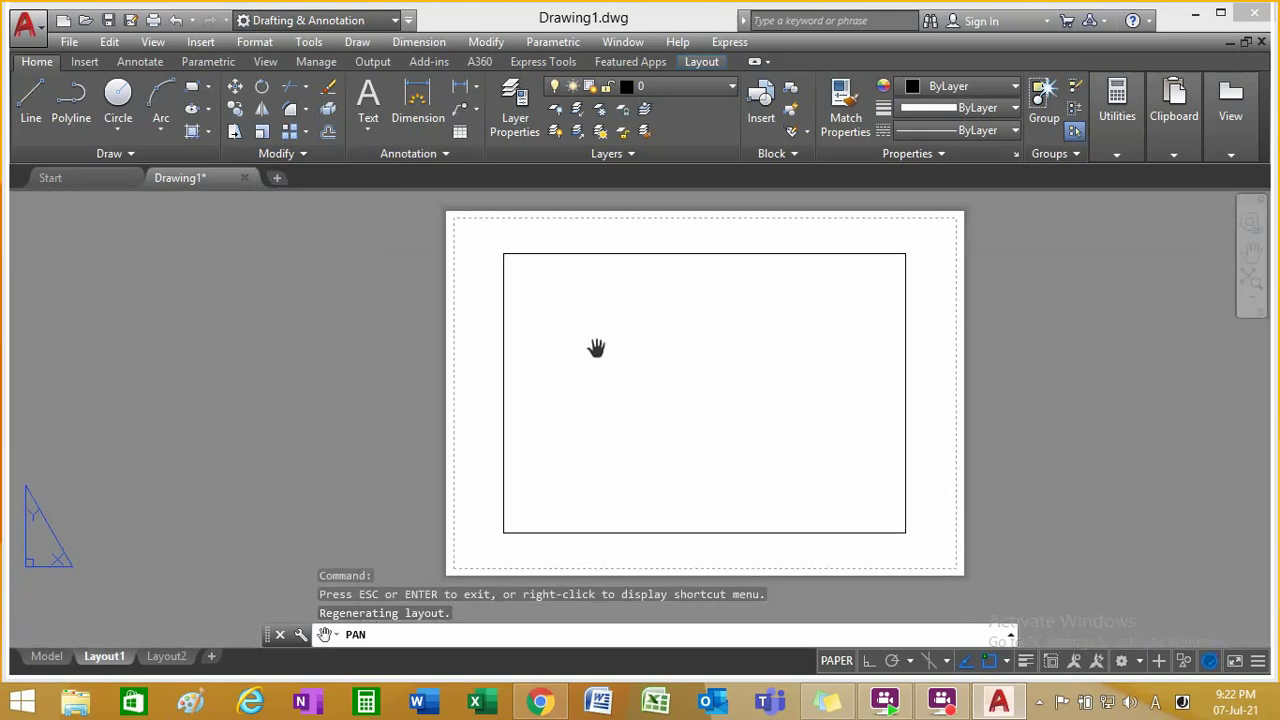
# Step: Shift the sheet in the view once more and exit the Pan command
pyautogui.click(1251, 236)
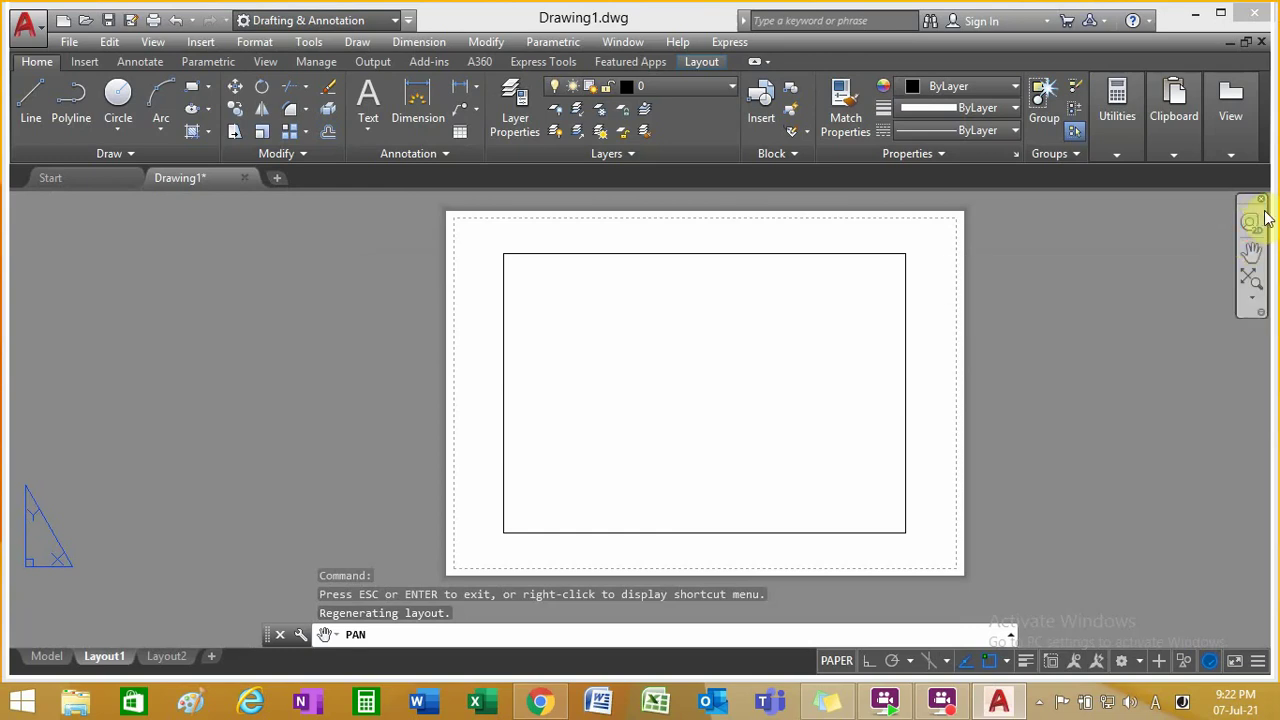
pyautogui.moveTo(1265, 214); pyautogui.dragTo(1056, 260)
pyautogui.moveTo(711, 292); pyautogui.dragTo(816, 258)
pyautogui.rightClick(1061, 298)
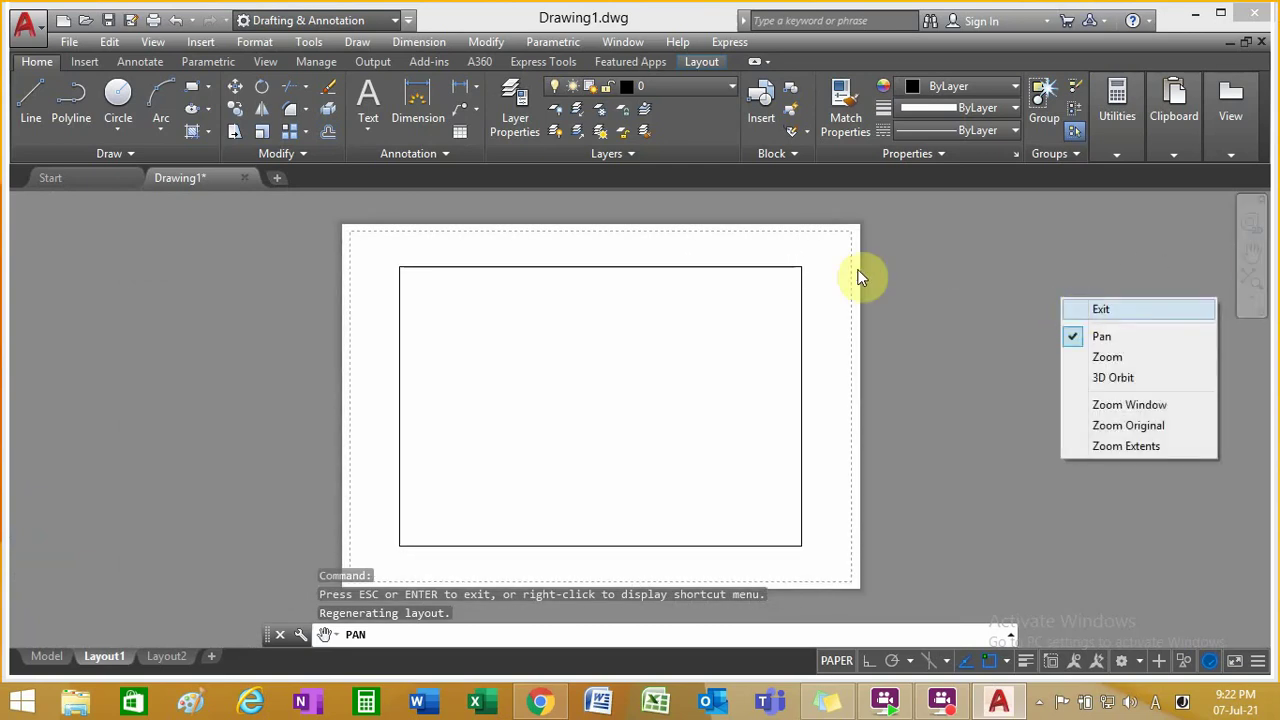
pyautogui.rightClick(938, 291)
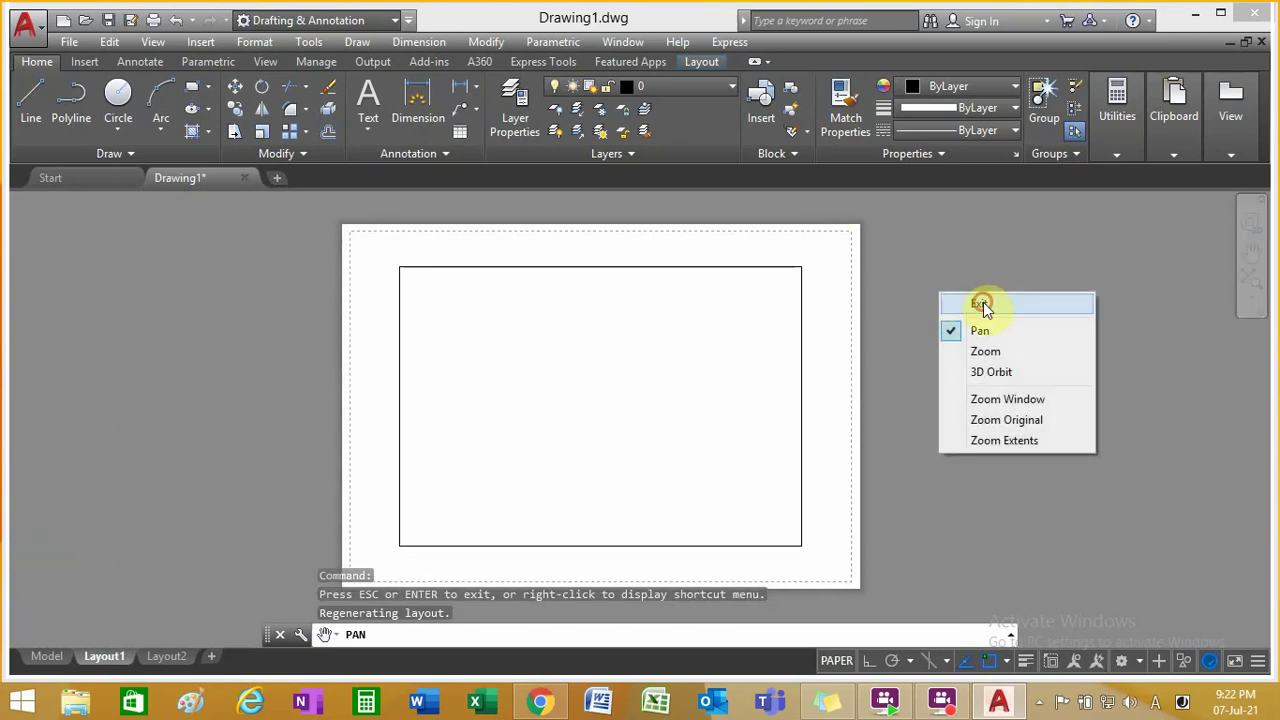
pyautogui.click(983, 302)
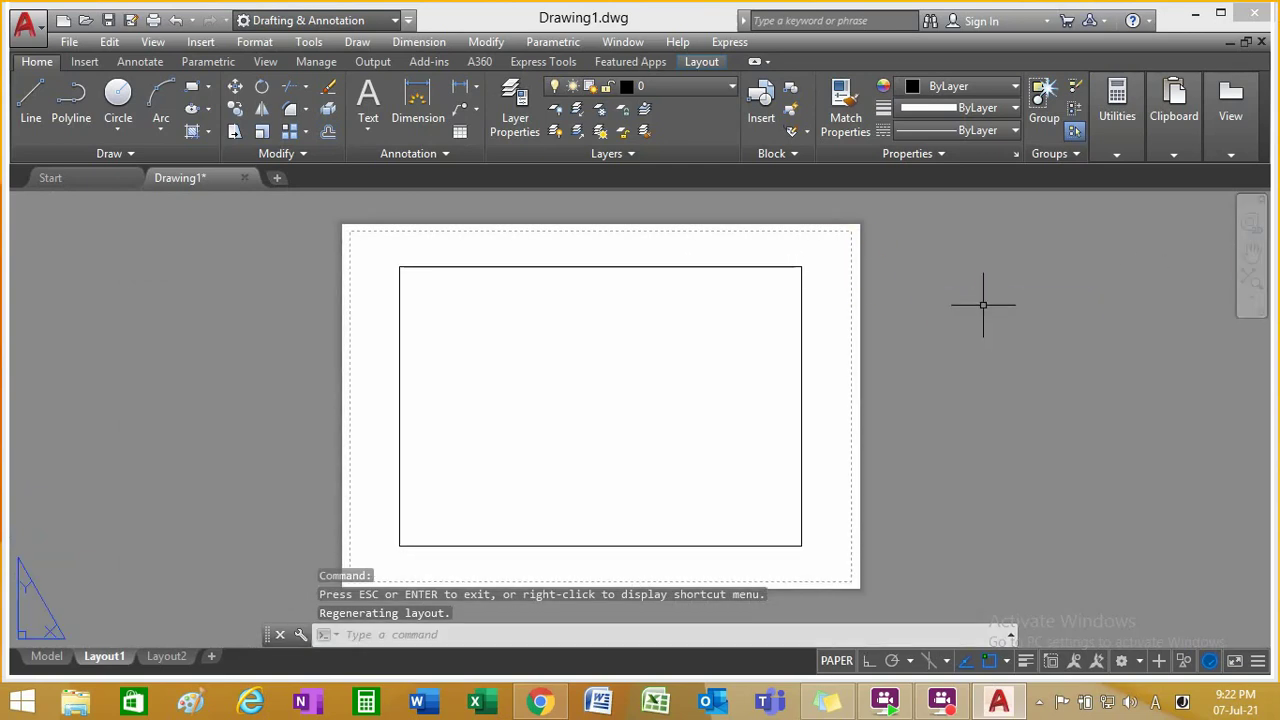
# Step: Switch to model space, minimize the drawing window and maximize the Start window behind it
pyautogui.click(47, 658)
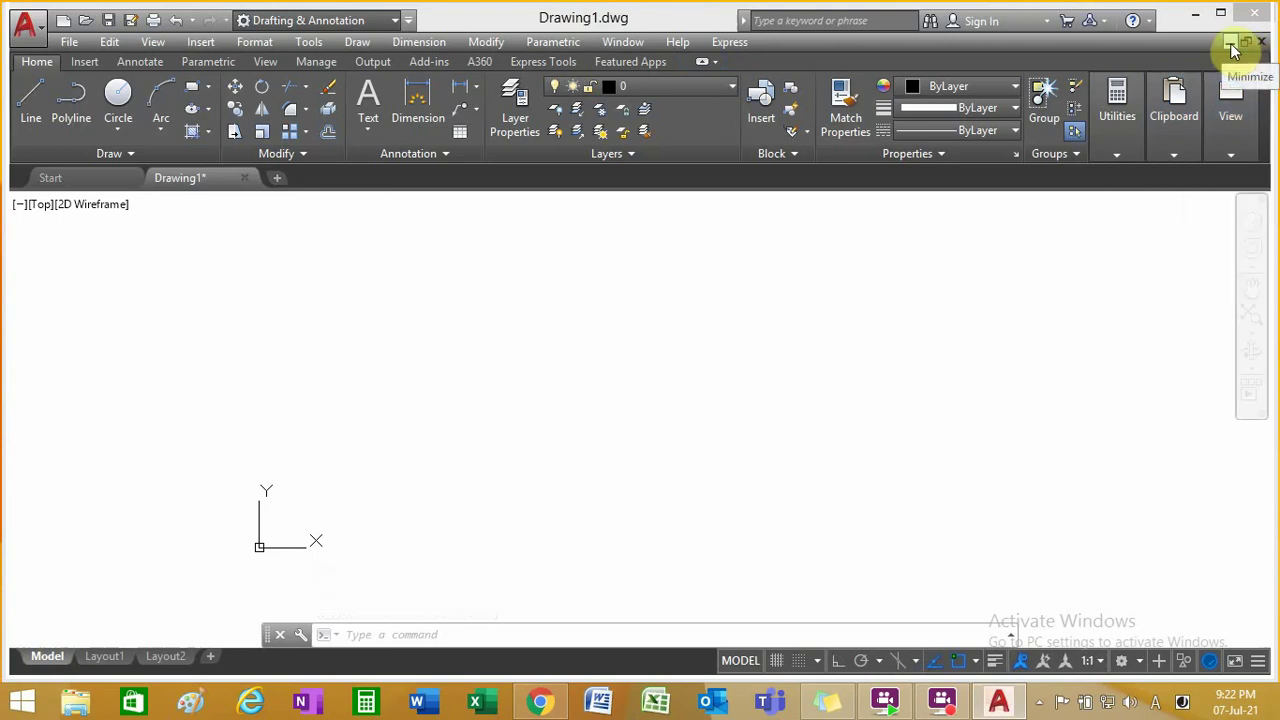
pyautogui.click(1233, 45)
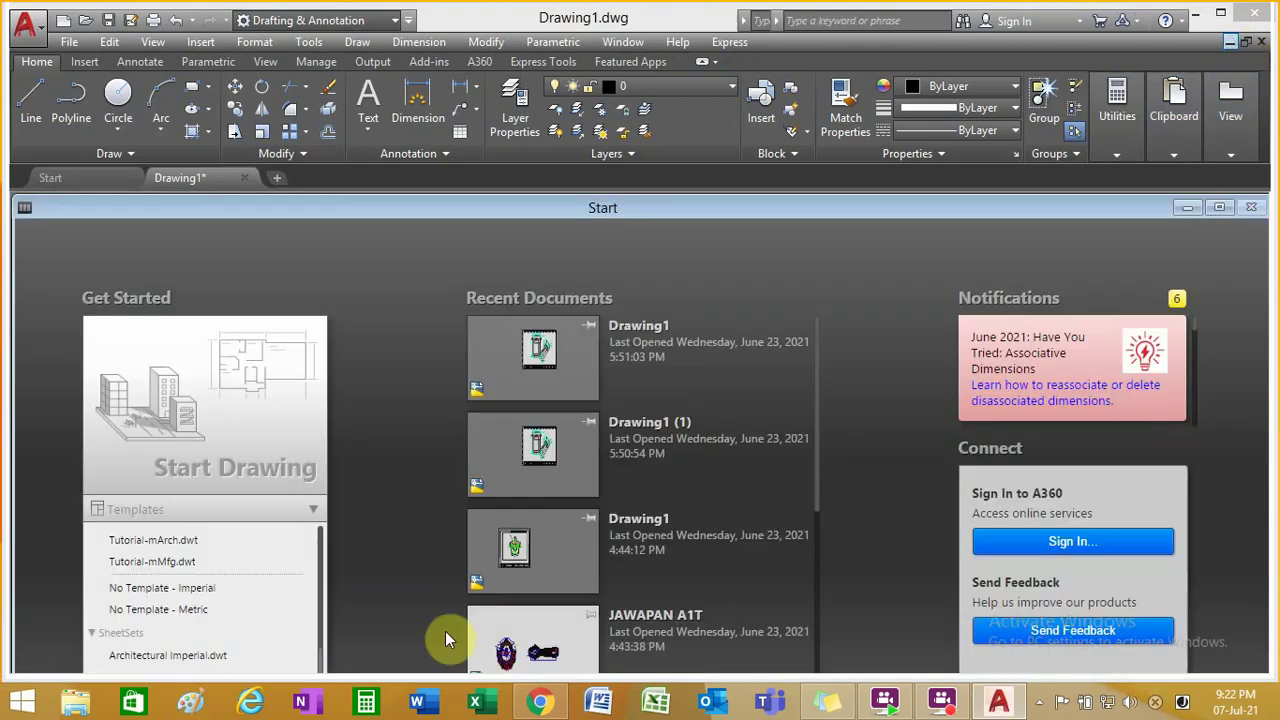
pyautogui.moveTo(663, 206); pyautogui.dragTo(640, 236)
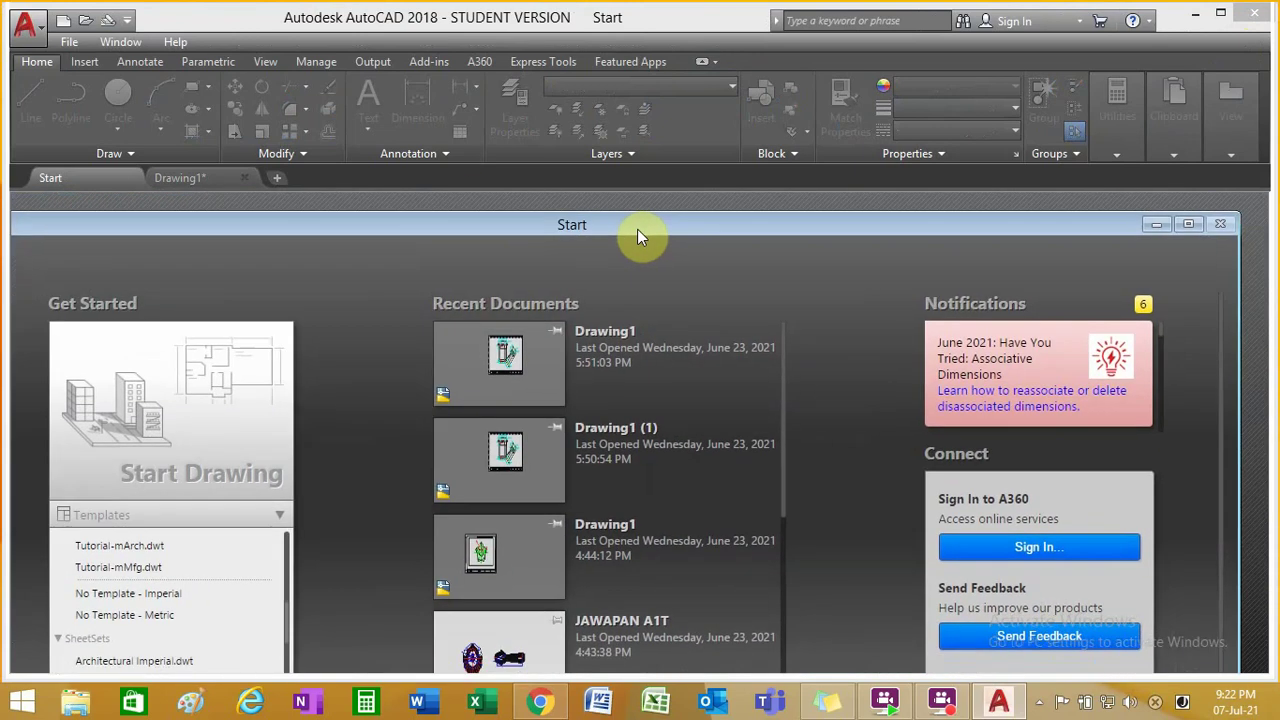
pyautogui.click(1191, 224)
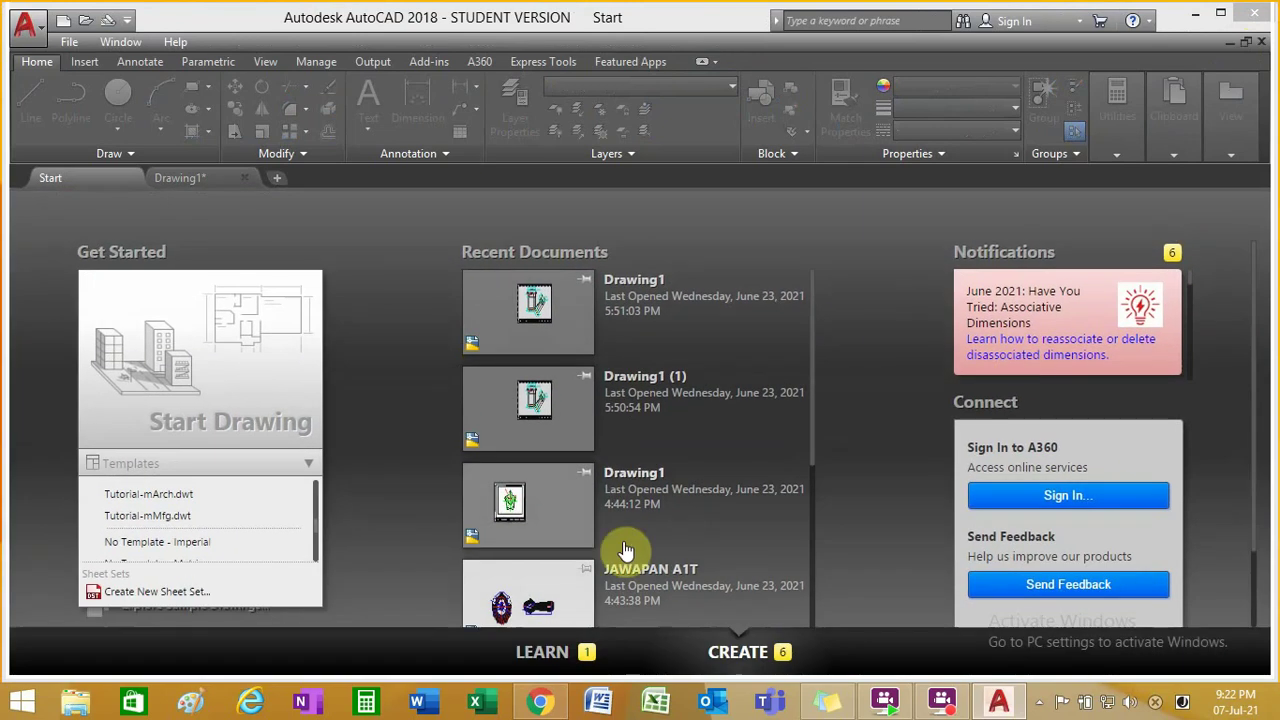
# Step: Minimize the AutoCAD window to the desktop, restore it and minimize it again
pyautogui.click(1193, 21)
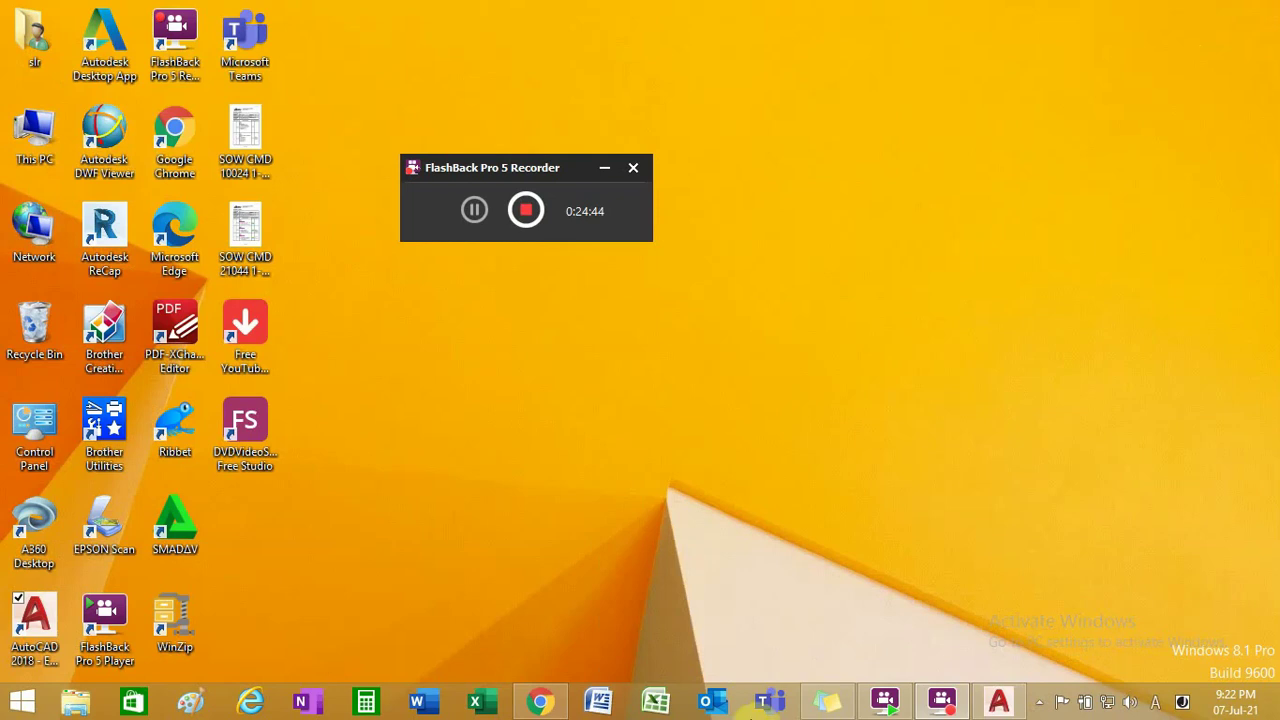
pyautogui.click(1000, 704)
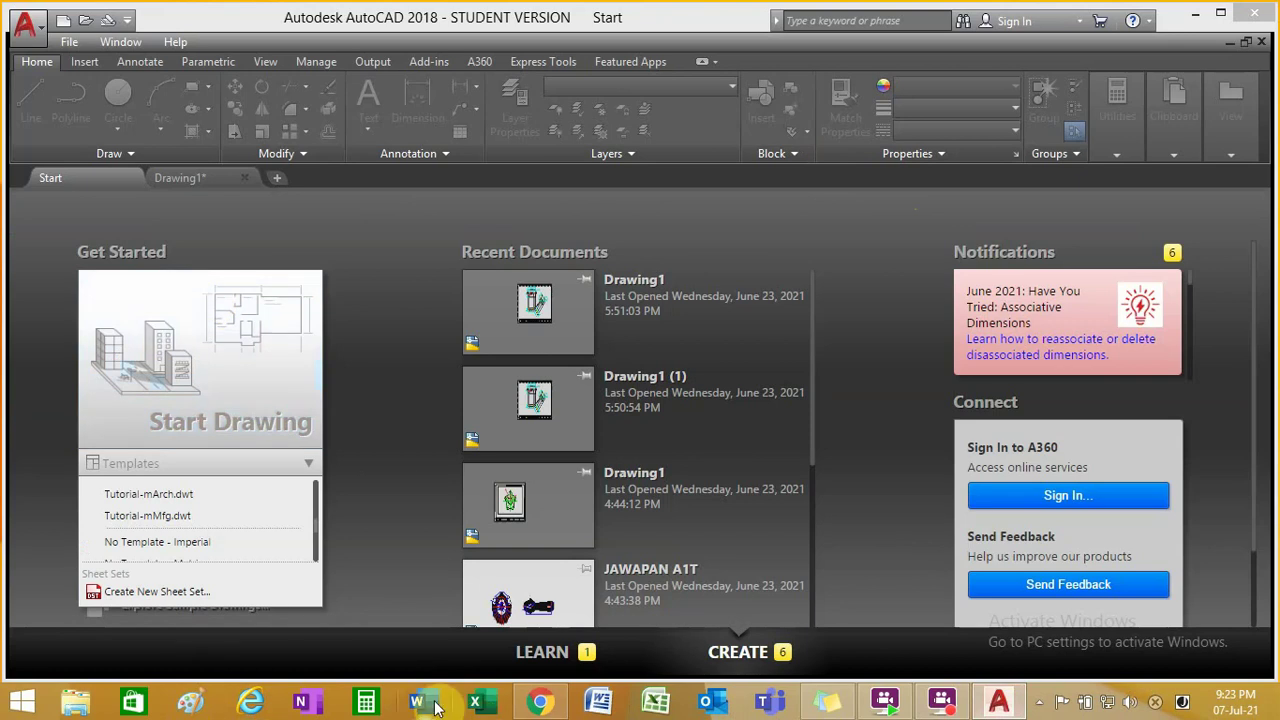
pyautogui.click(1195, 14)
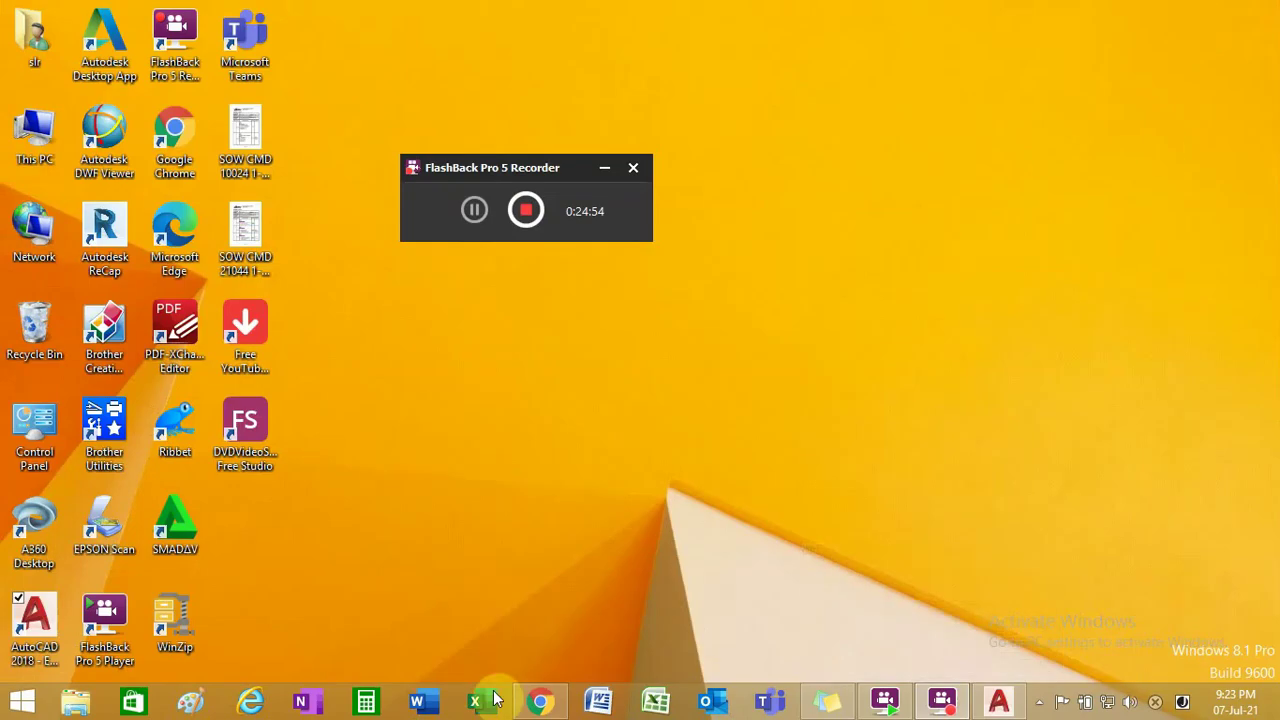
# Step: Launch Word and Calculator, and minimize the Calculator to return to the desktop
pyautogui.click(416, 702)
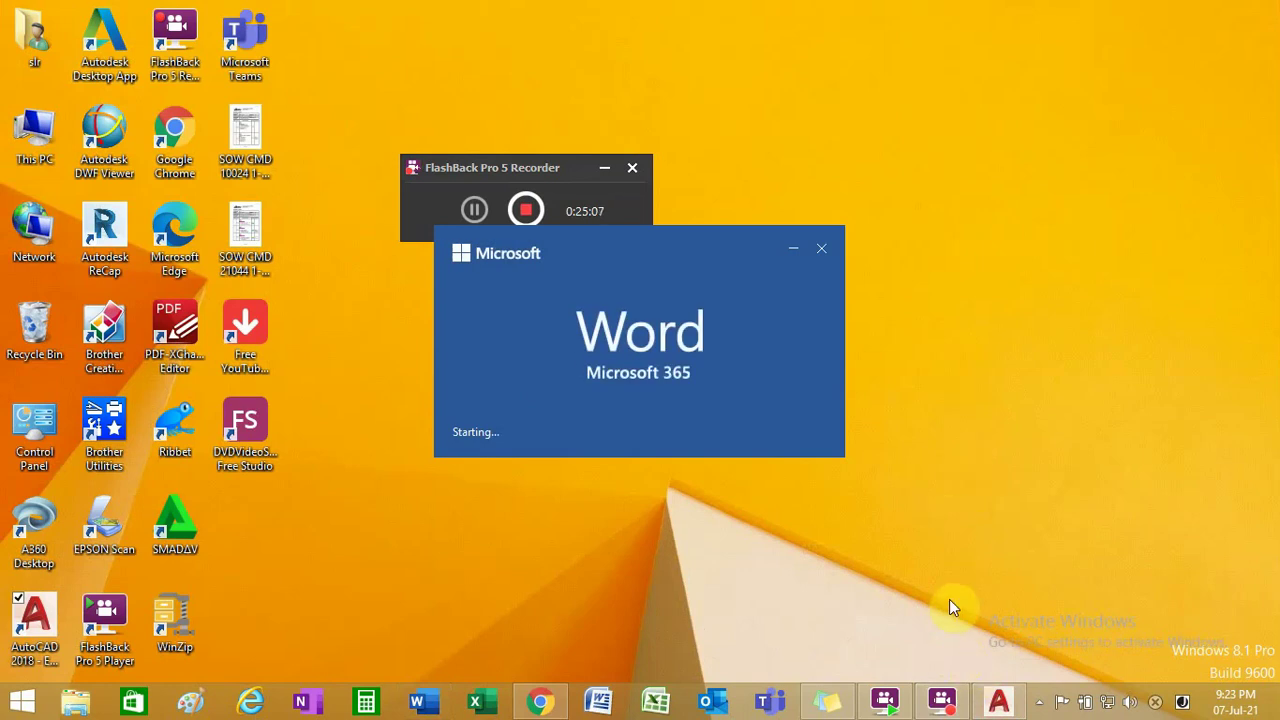
pyautogui.click(370, 704)
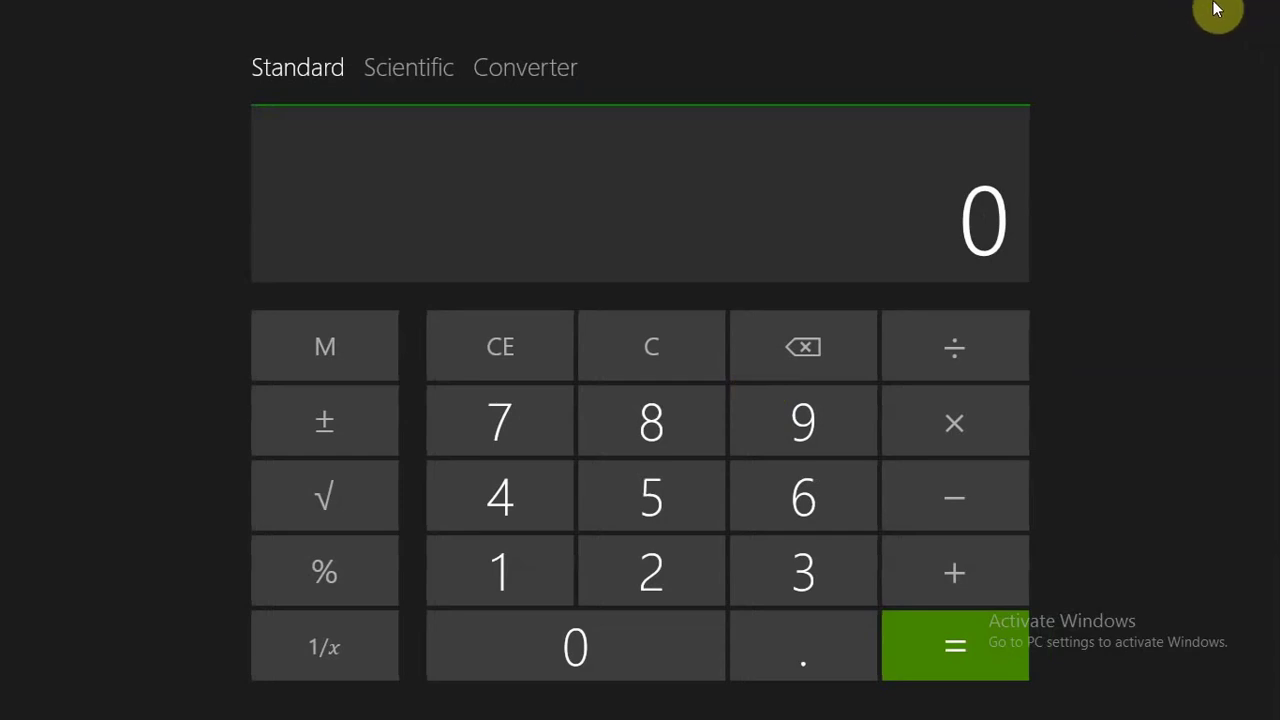
pyautogui.moveTo(1262, 8)
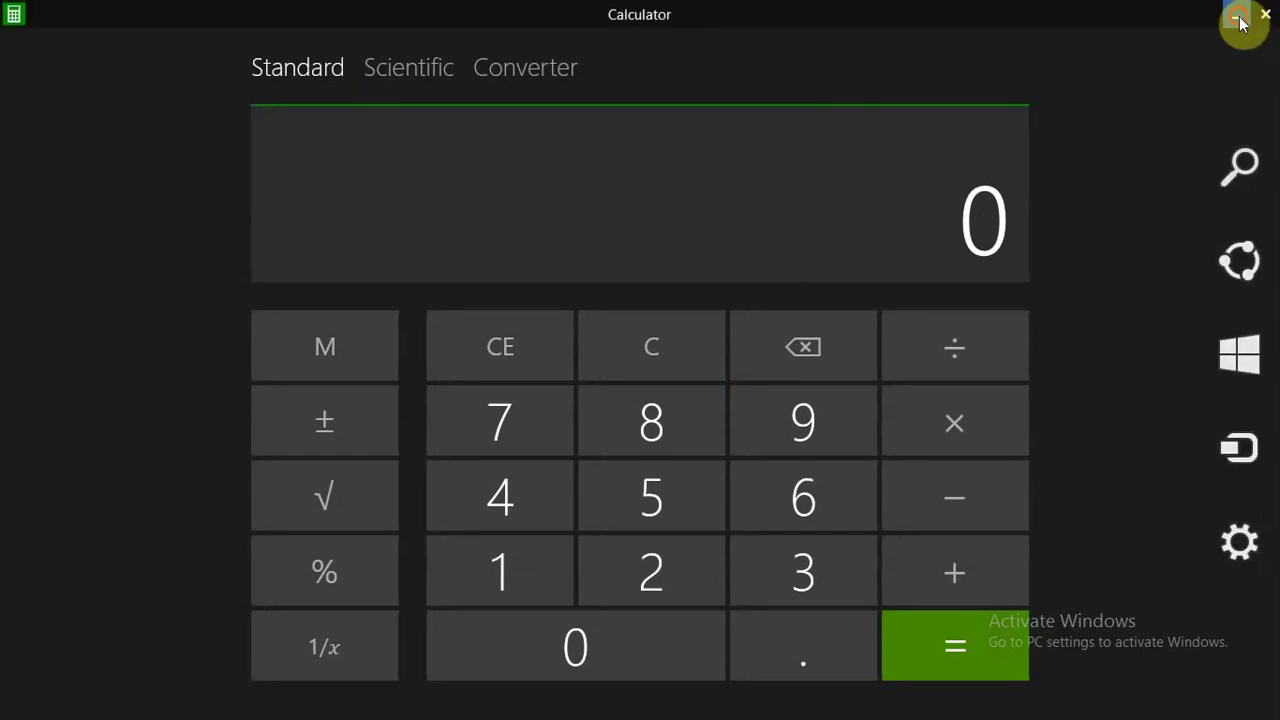
pyautogui.click(1237, 22)
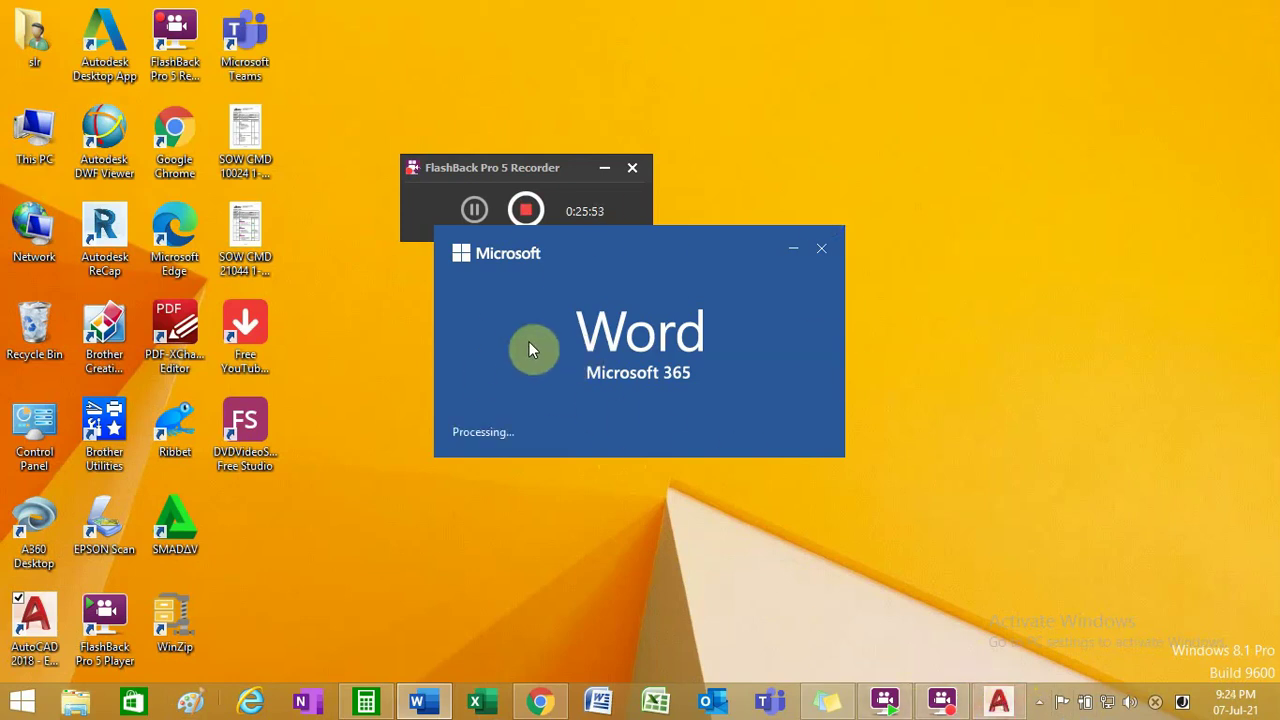
# Step: Switch back to AutoCAD and start a new drawing from the Start page with No Template - Metric
pyautogui.click(998, 700)
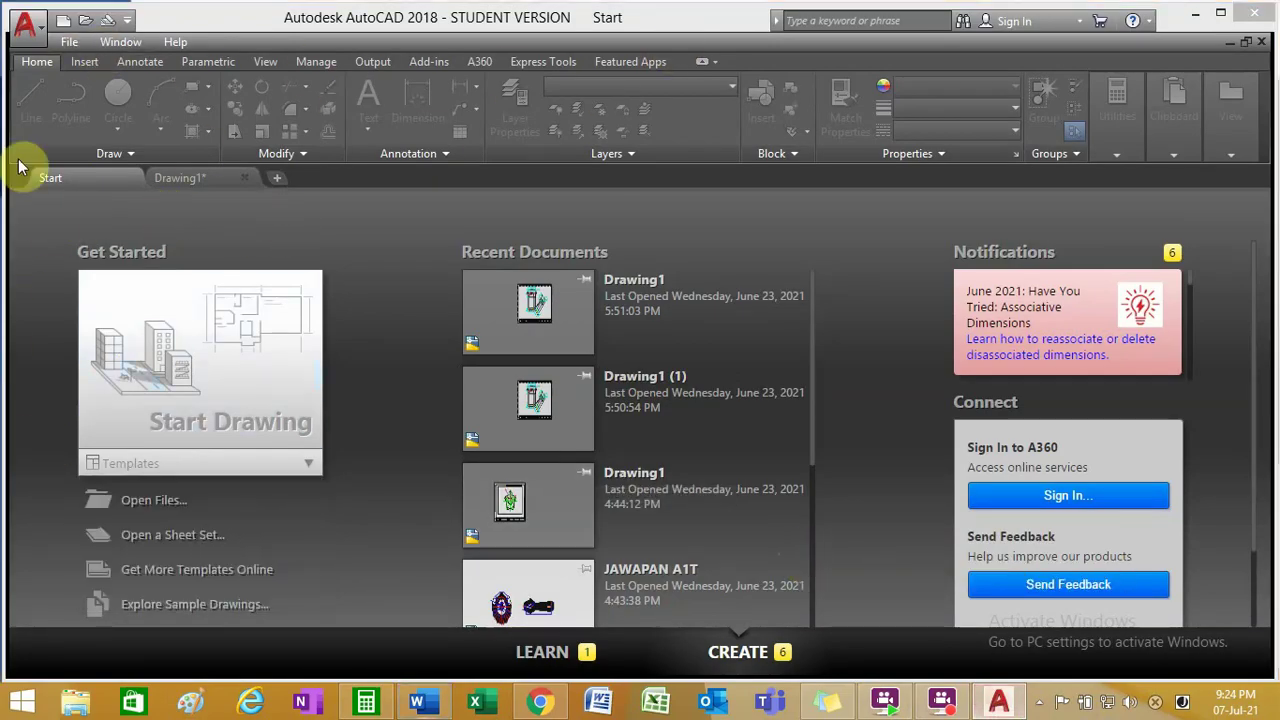
pyautogui.click(30, 36)
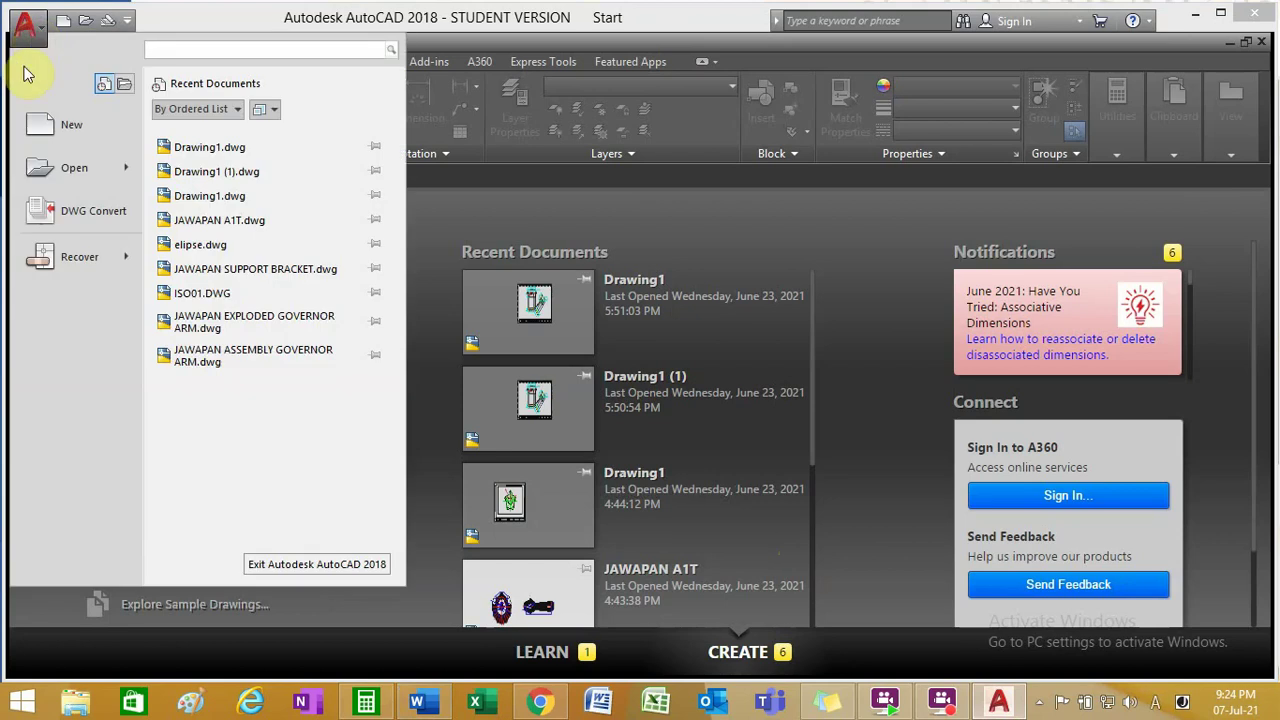
pyautogui.click(187, 14)
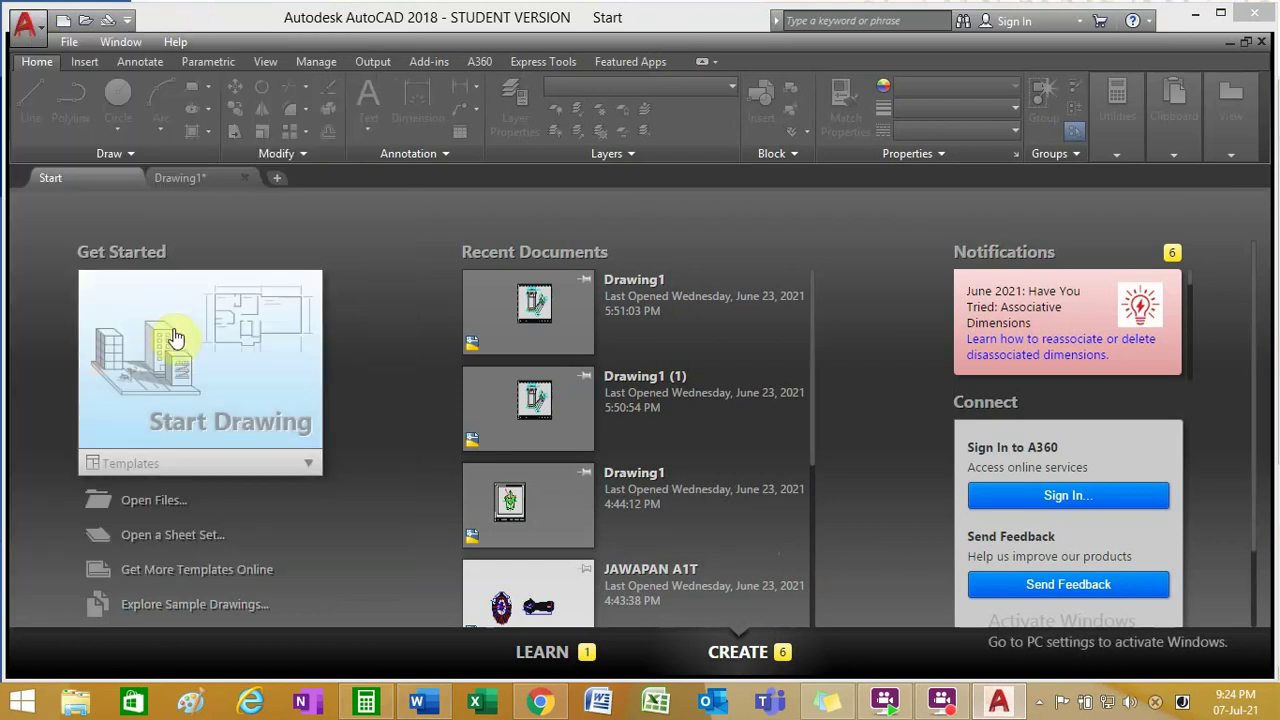
pyautogui.click(164, 464)
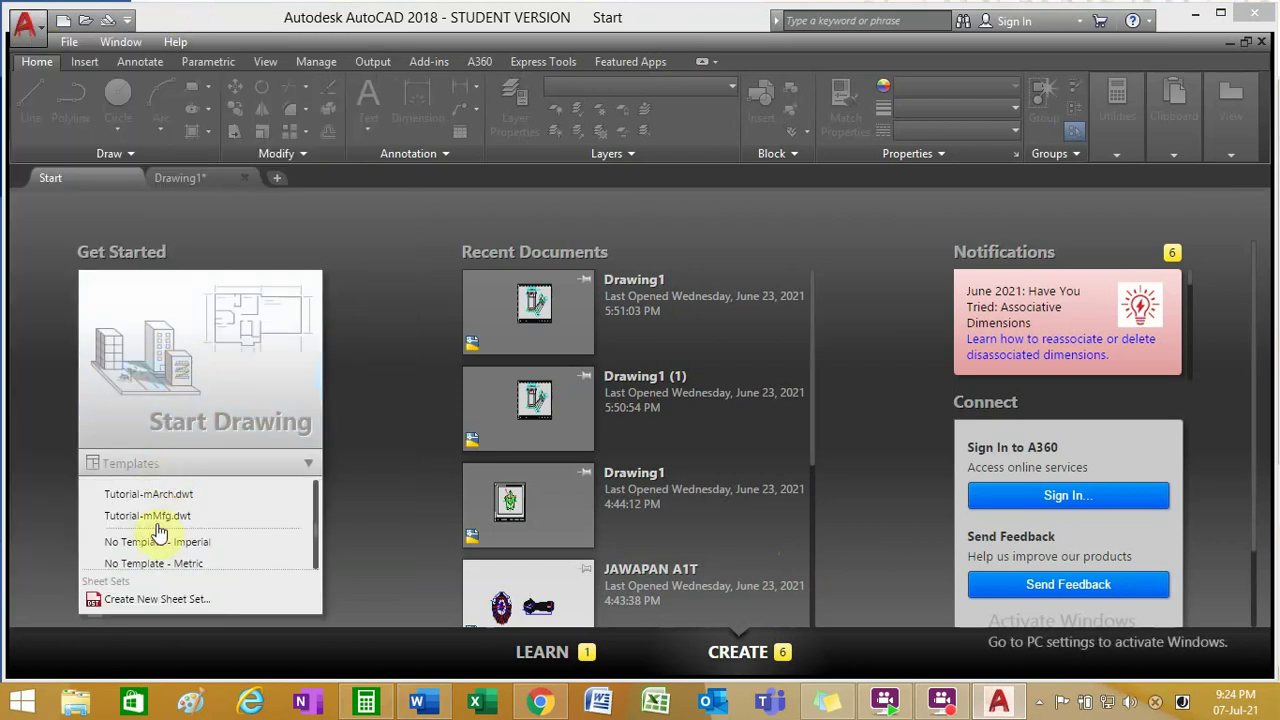
pyautogui.click(163, 562)
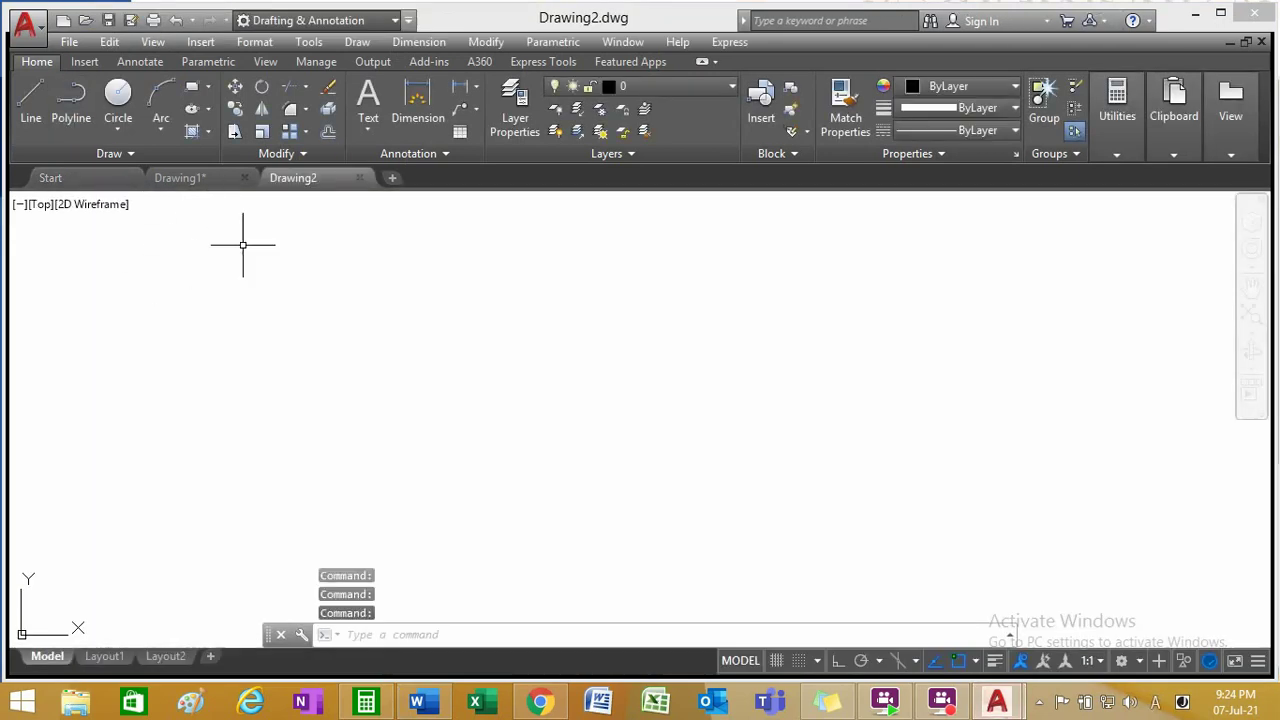
# Step: Switch to Drawing1, cancel its closing so it stays open, and start Save As for it
pyautogui.click(243, 177)
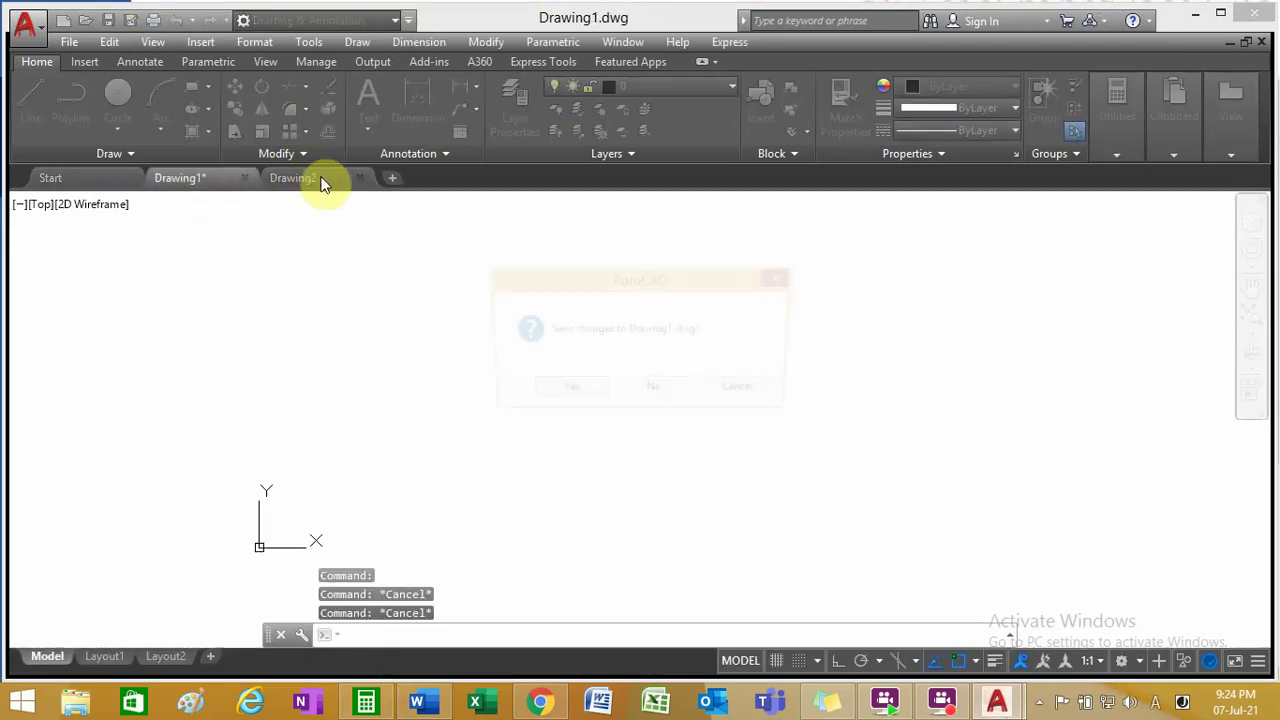
pyautogui.click(726, 394)
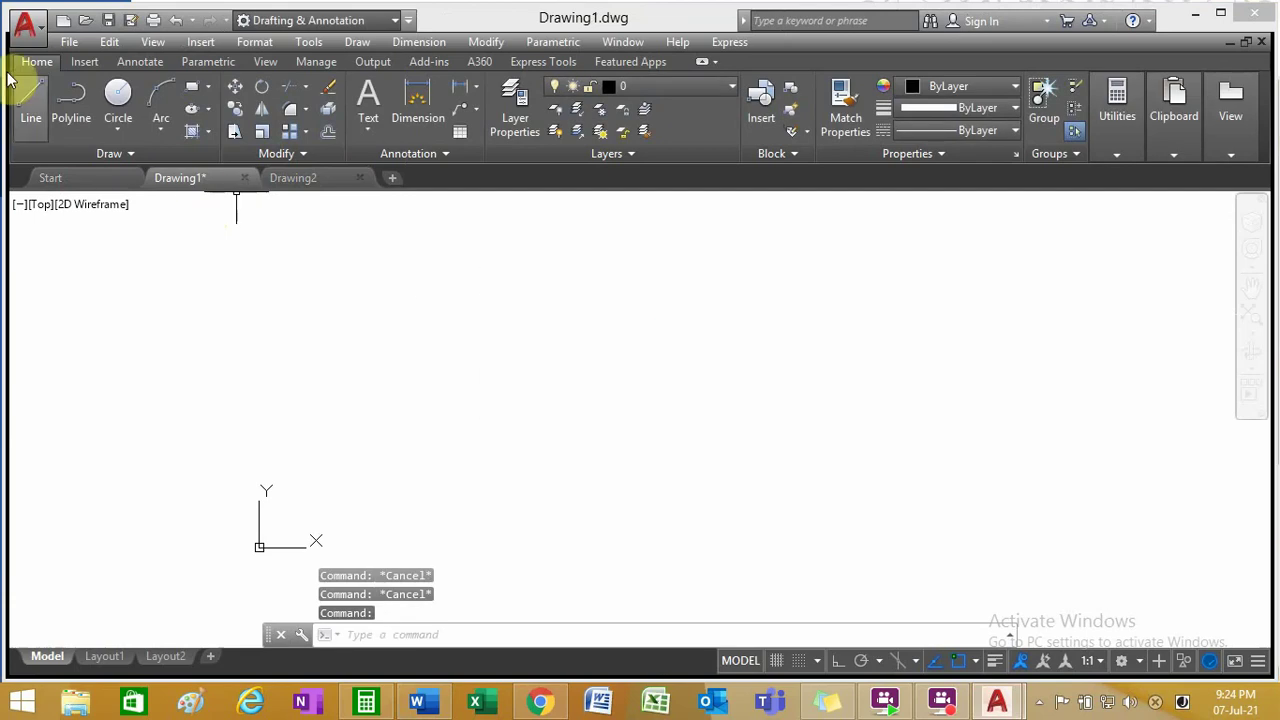
pyautogui.click(25, 25)
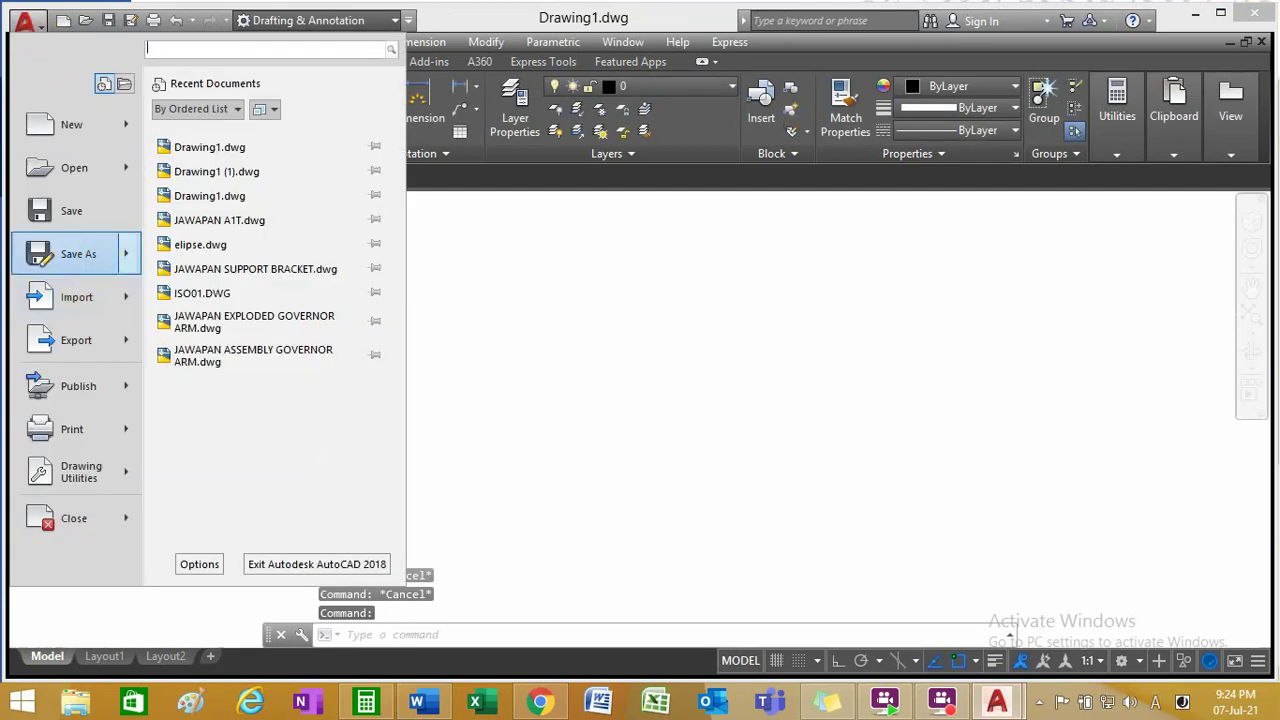
pyautogui.click(25, 25)
pyautogui.hotkey('ctrl', 'shift', 's')
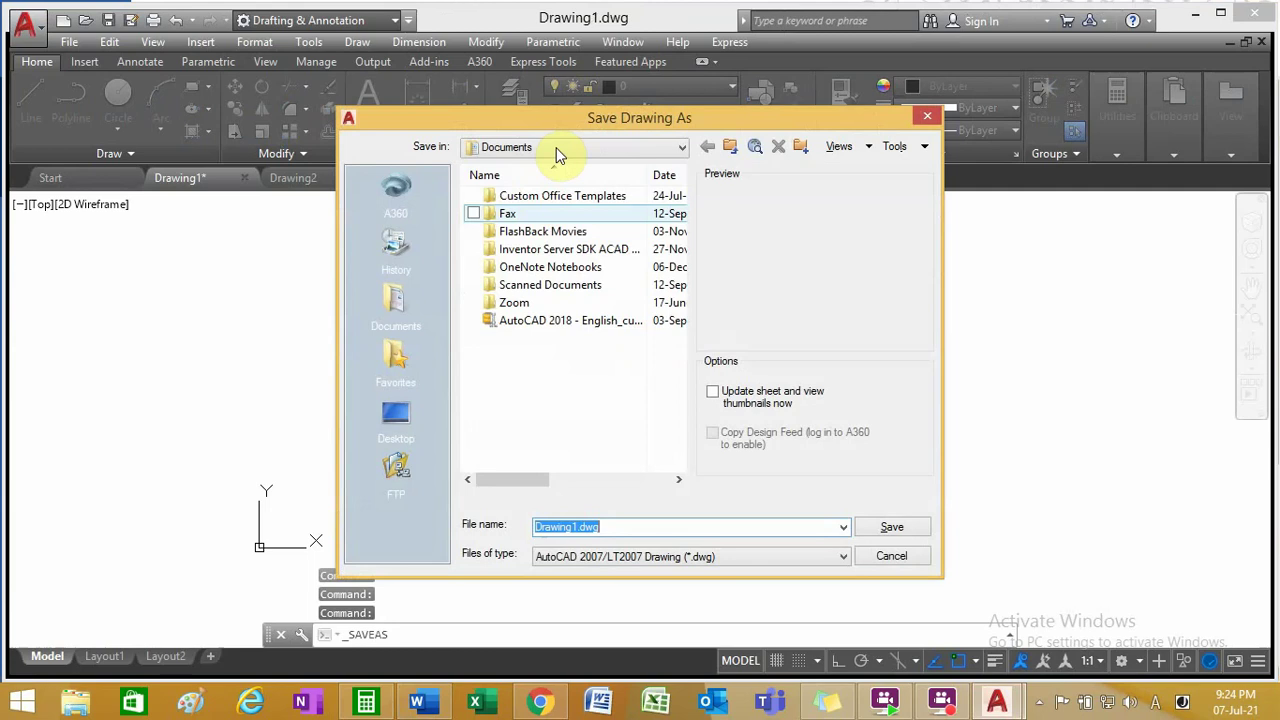
# Step: Browse the E: drive and Local Disk (C:) as possible save locations for the drawing
pyautogui.click(556, 147)
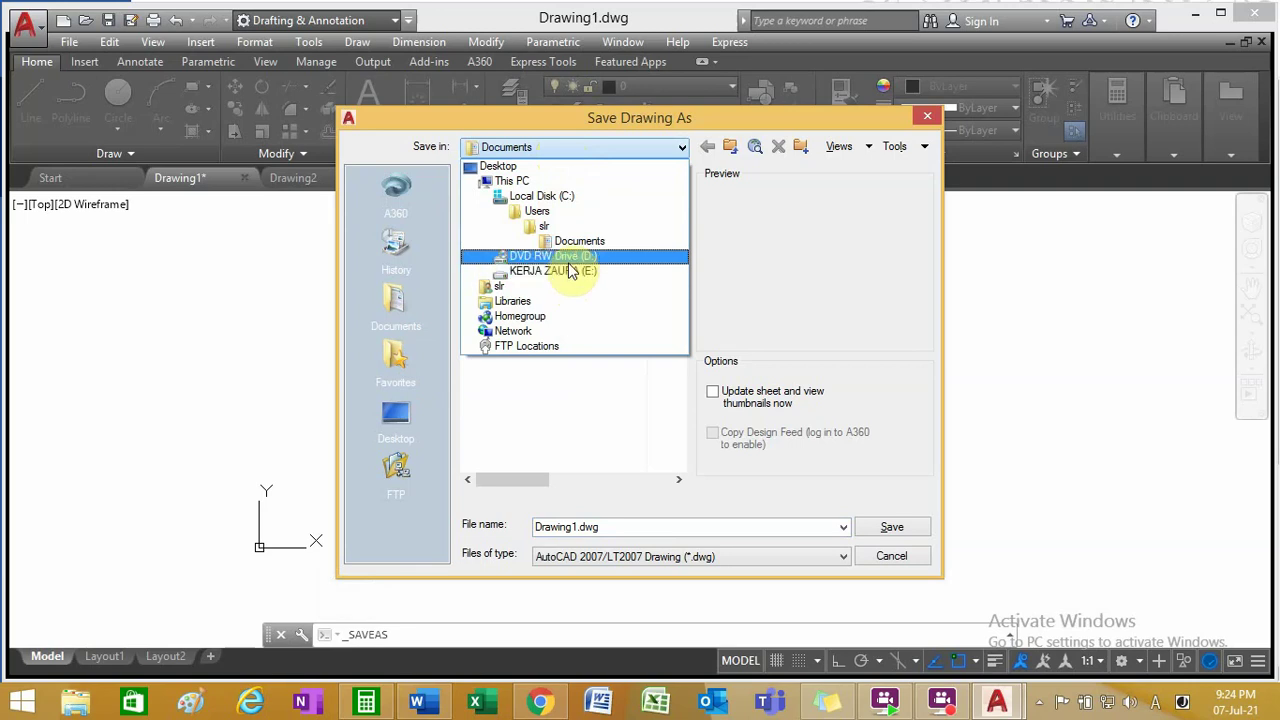
pyautogui.click(572, 272)
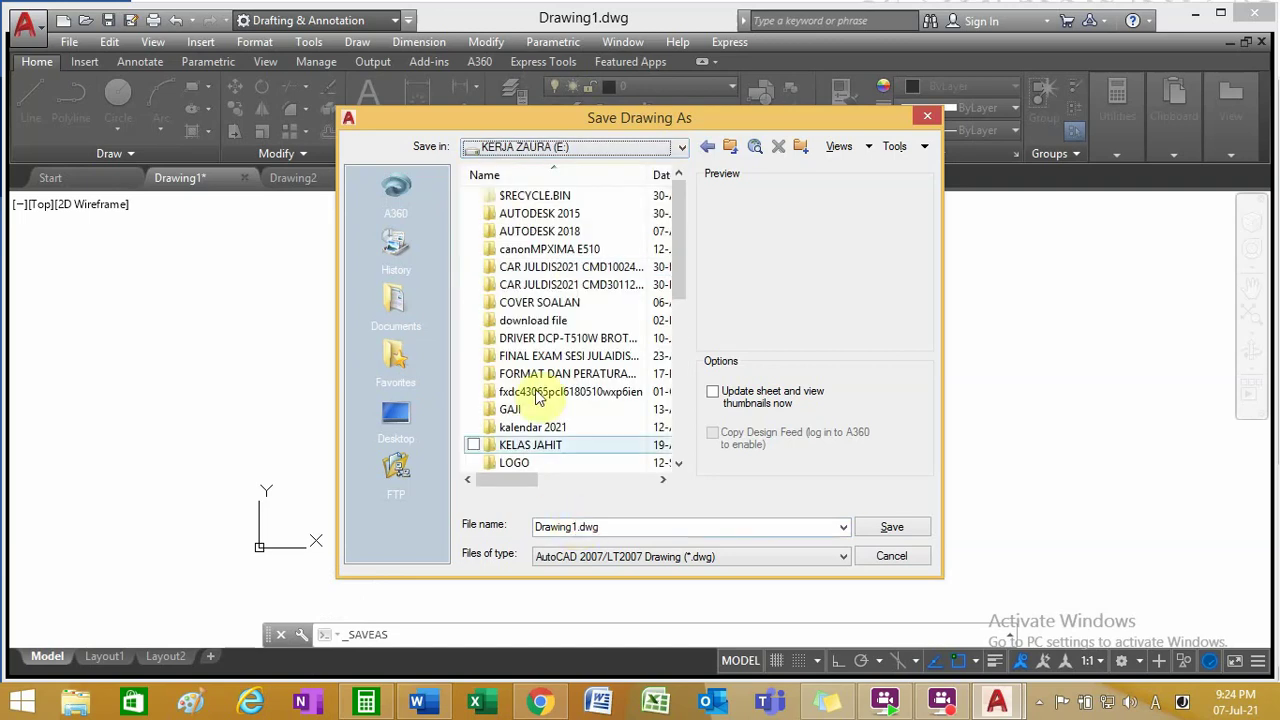
pyautogui.click(558, 147)
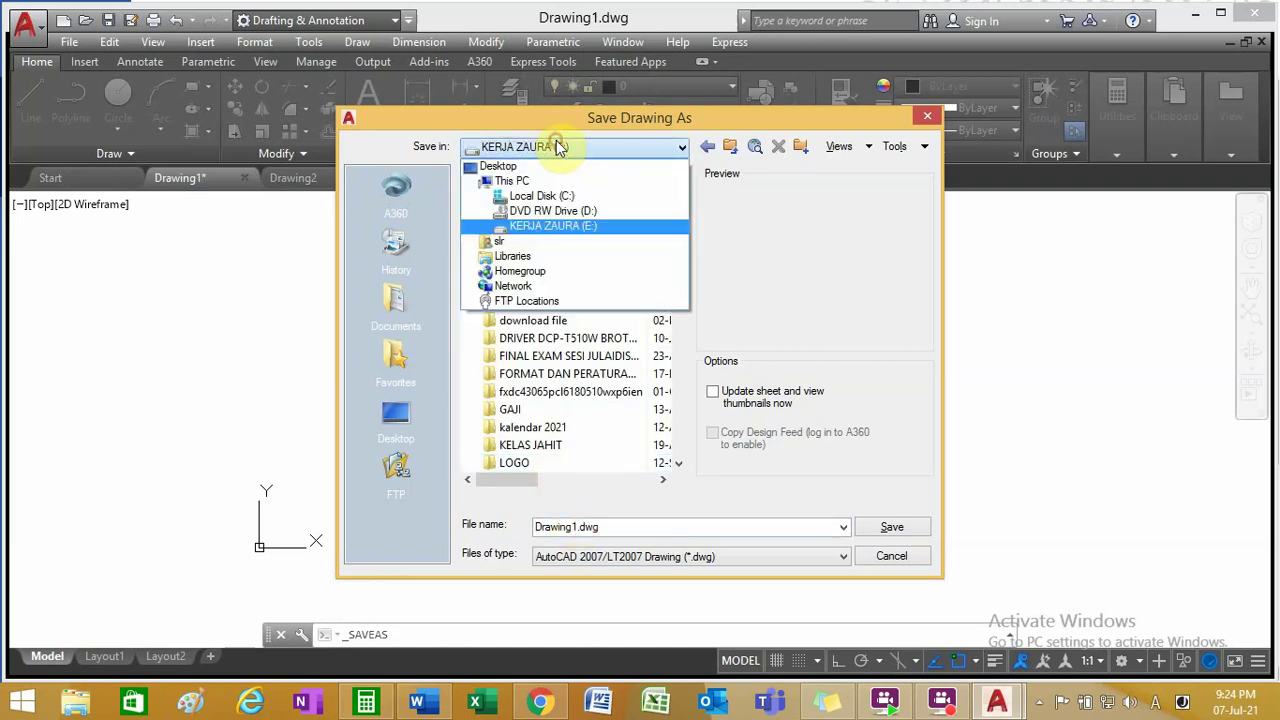
pyautogui.click(555, 199)
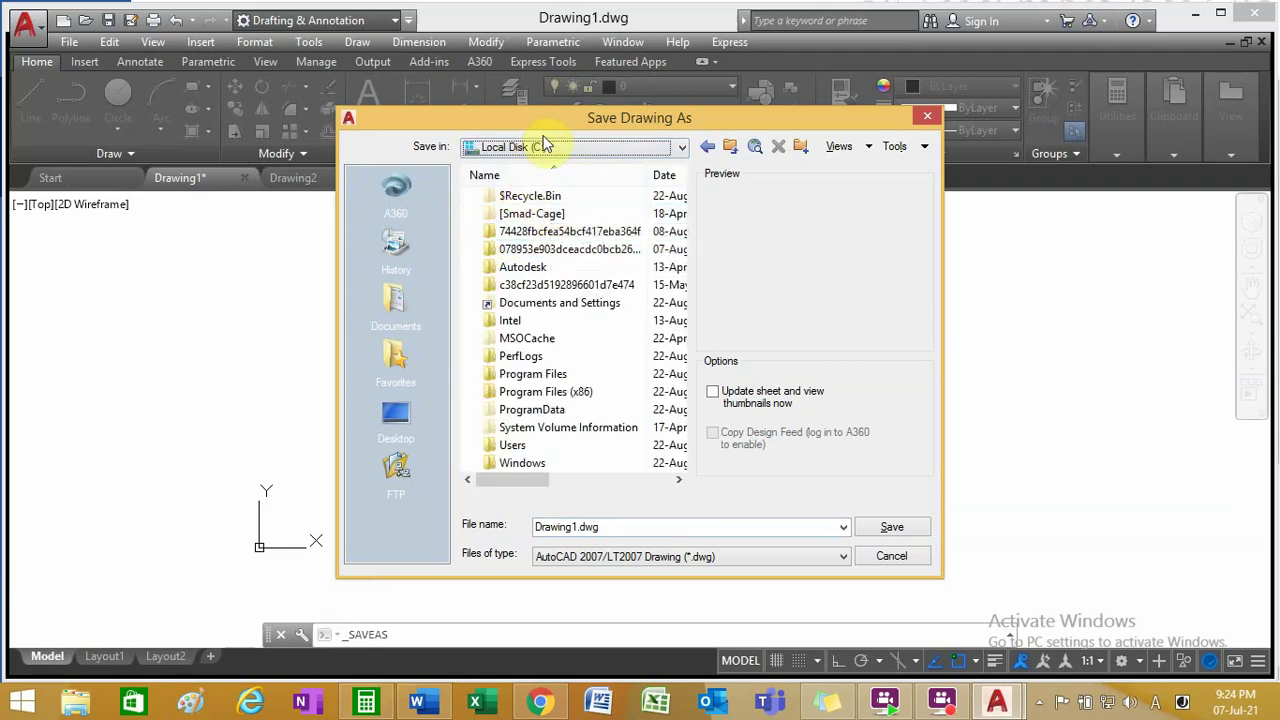
# Step: Set the save location to the E: drive and look through its folders
pyautogui.click(545, 146)
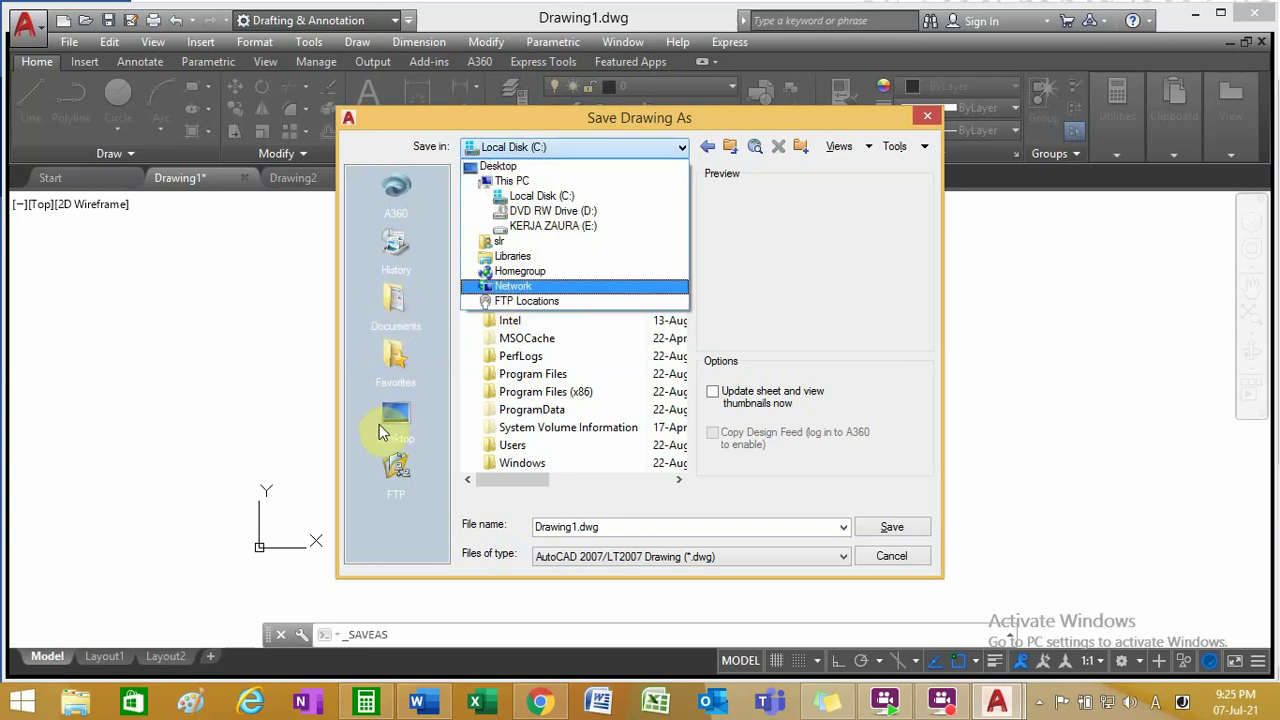
pyautogui.click(587, 229)
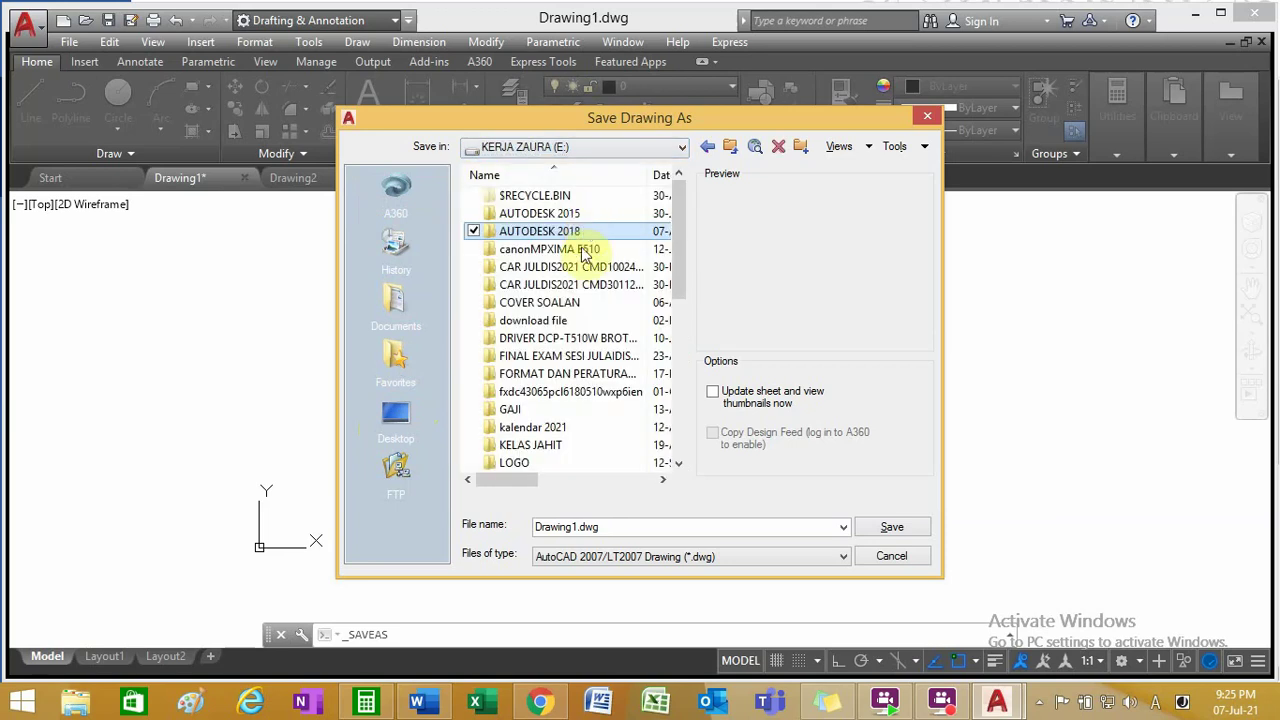
pyautogui.click(531, 243)
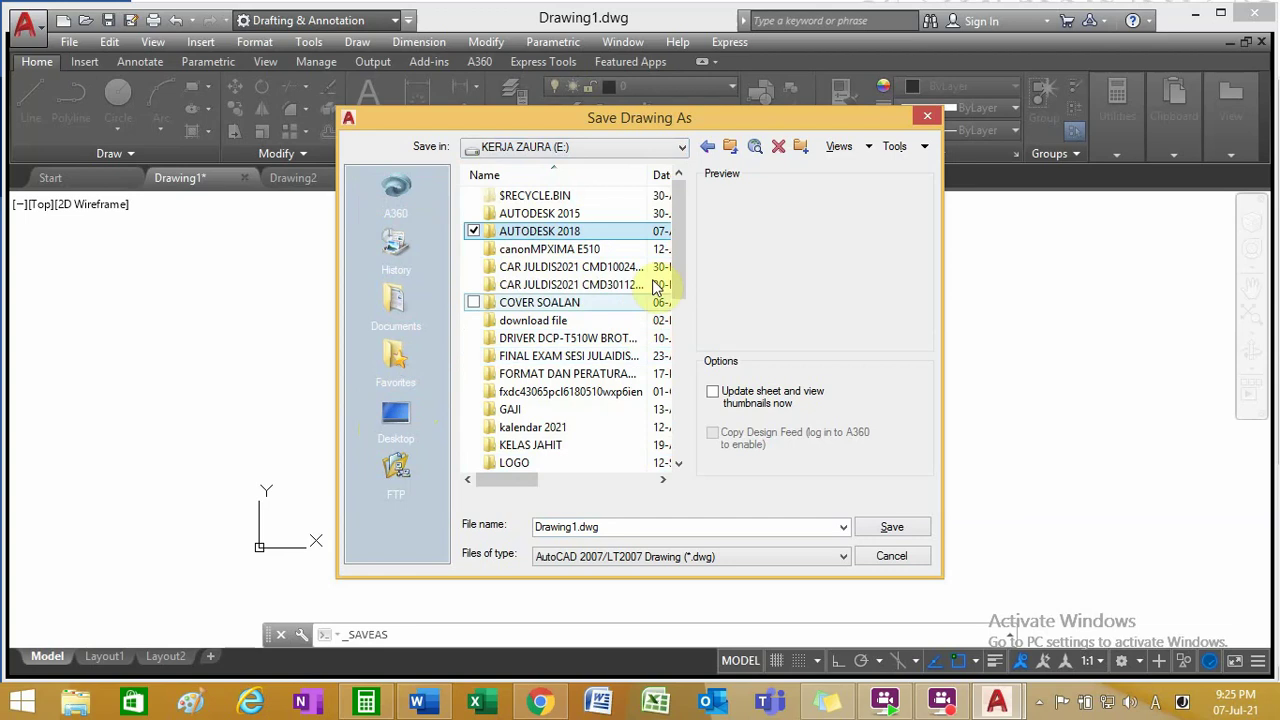
pyautogui.moveTo(680, 262); pyautogui.dragTo(680, 302)
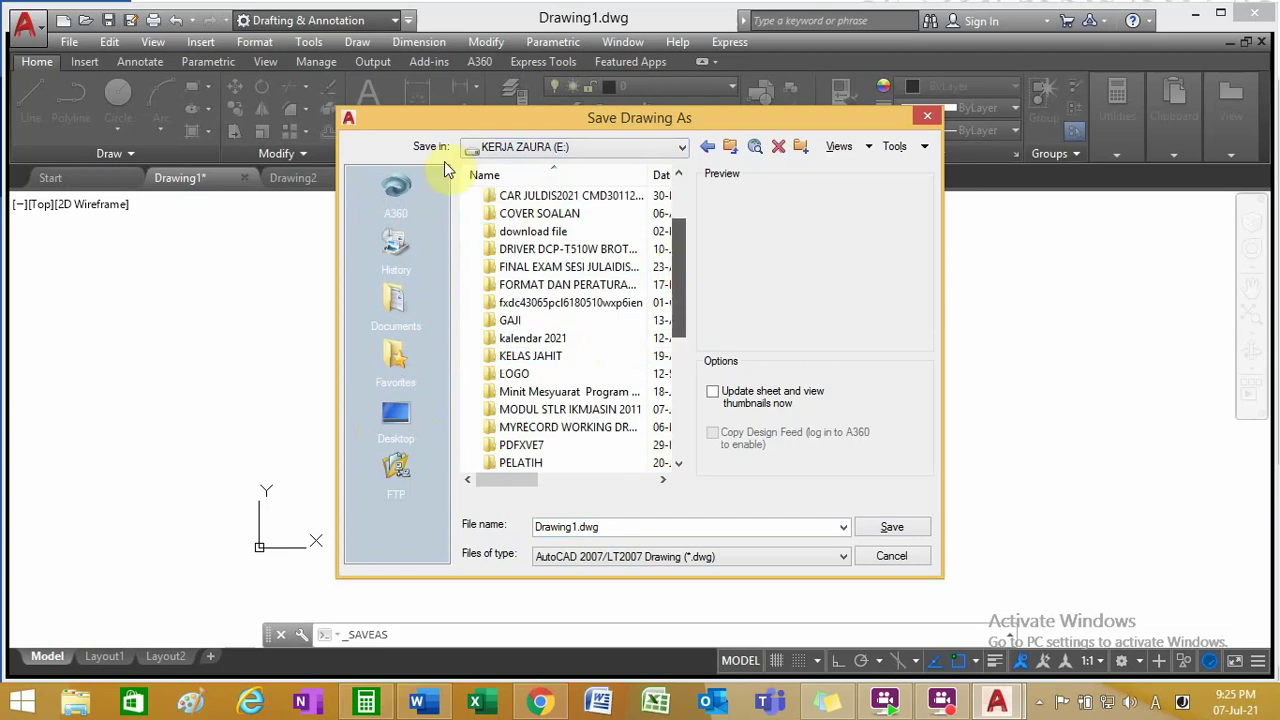
pyautogui.scroll(-5, 490, 147)
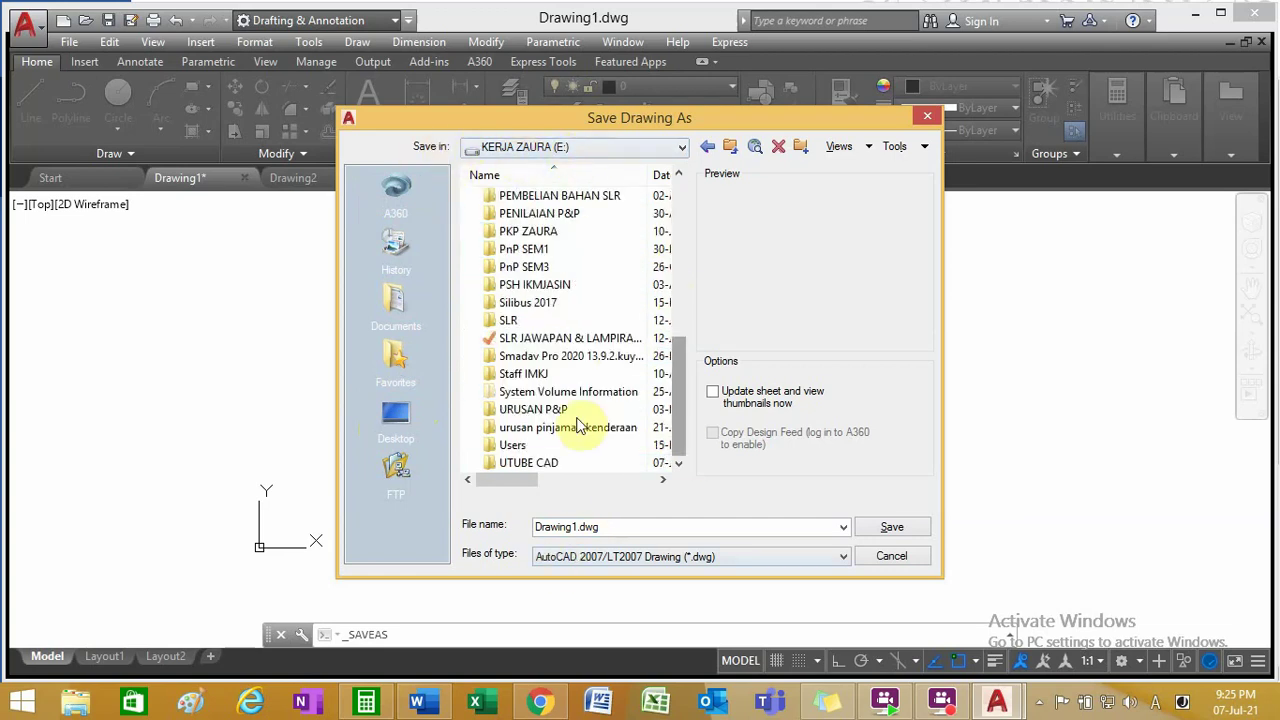
# Step: Create a new folder named mira on the E: drive and open it
pyautogui.click(801, 148)
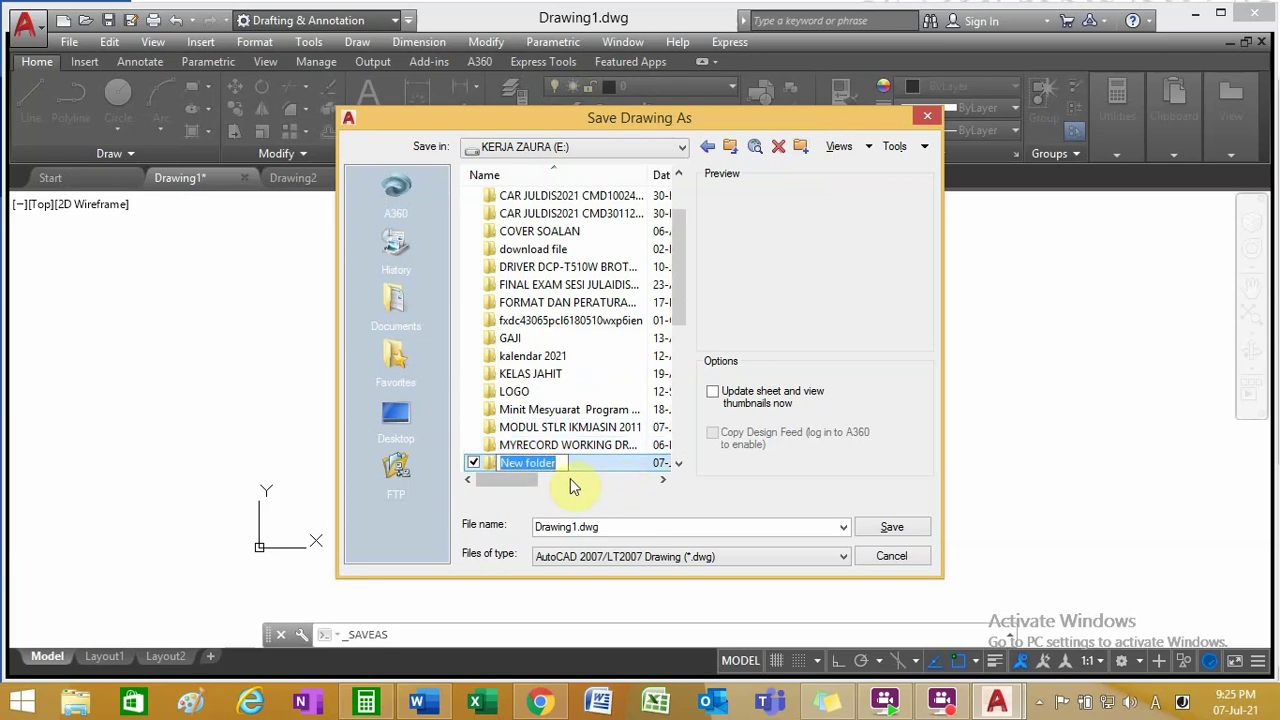
pyautogui.press('BackSpace')
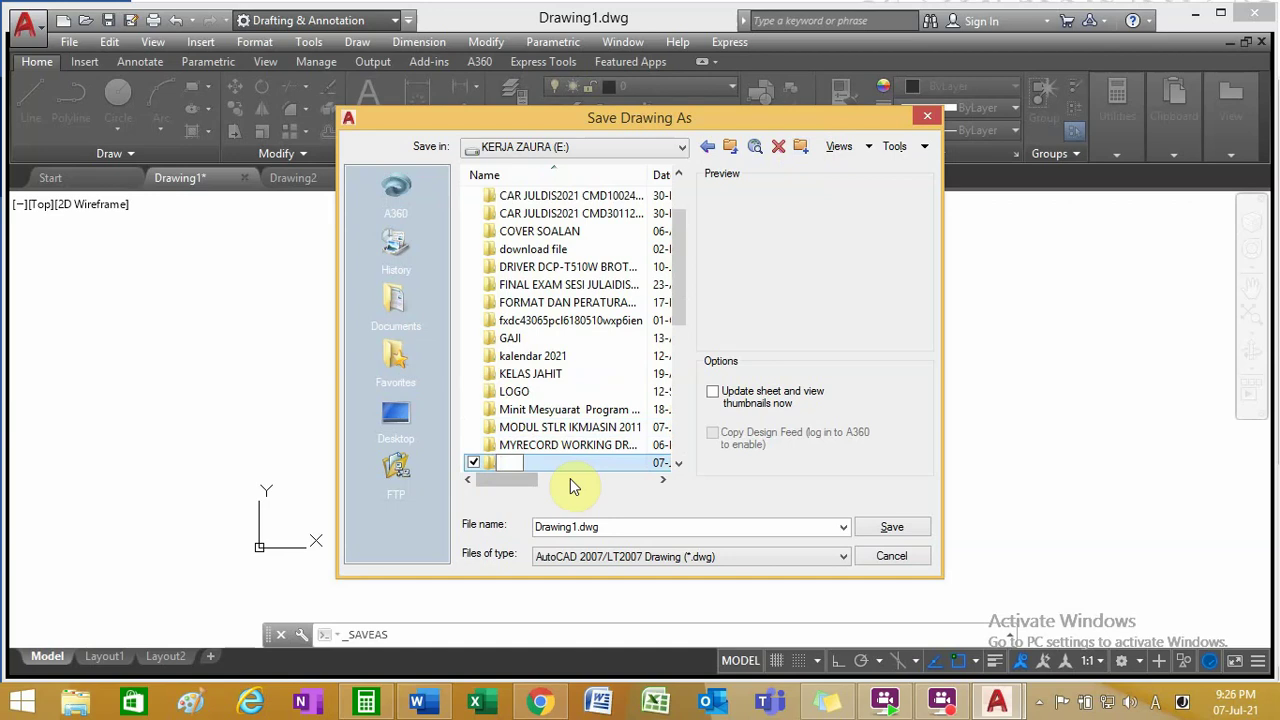
pyautogui.write('mira')
pyautogui.click(590, 467)
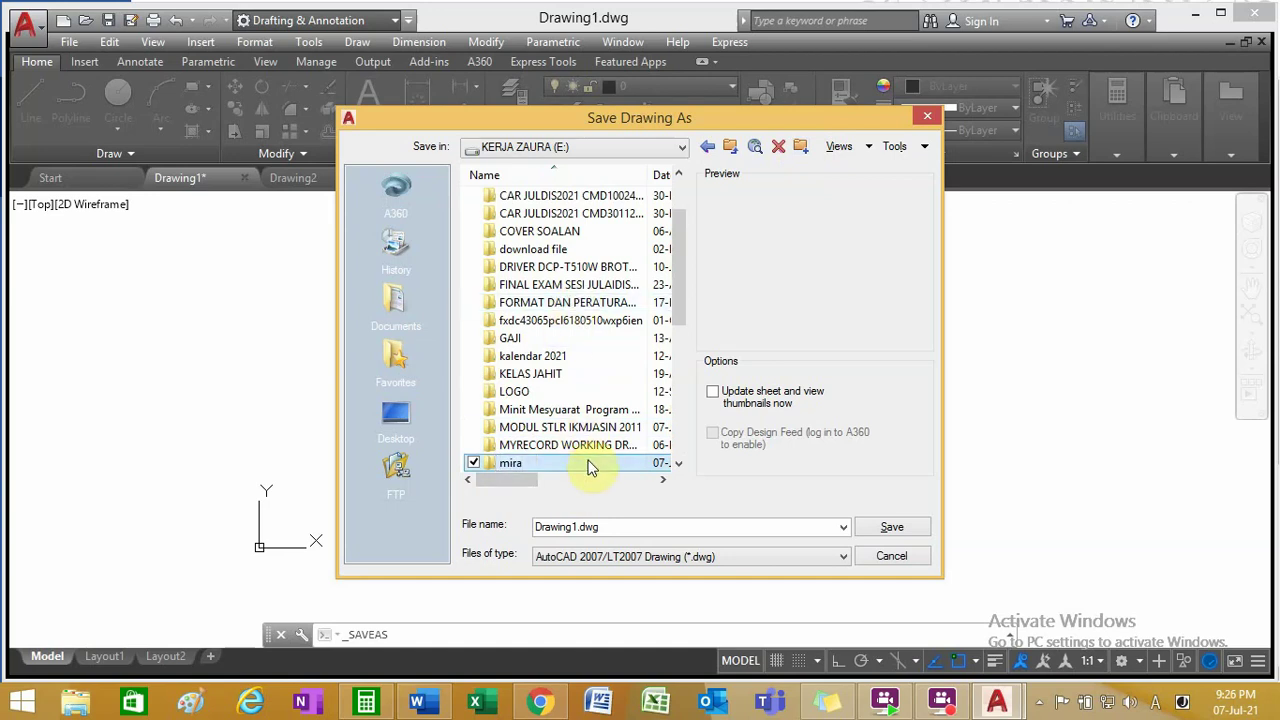
pyautogui.doubleClick(590, 467)
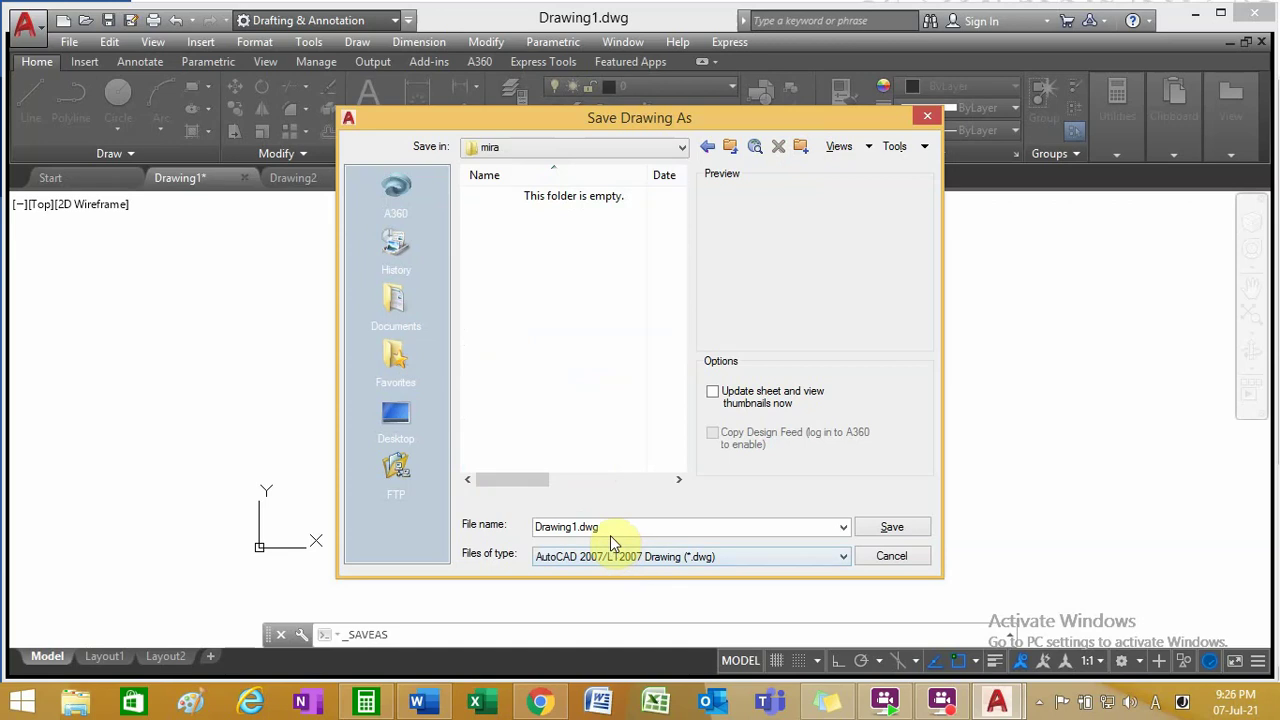
# Step: Save the drawing in the mira folder as setting, with the file type AutoCAD 2007/LT2007 Drawing (*.dwg)
pyautogui.doubleClick(578, 528)
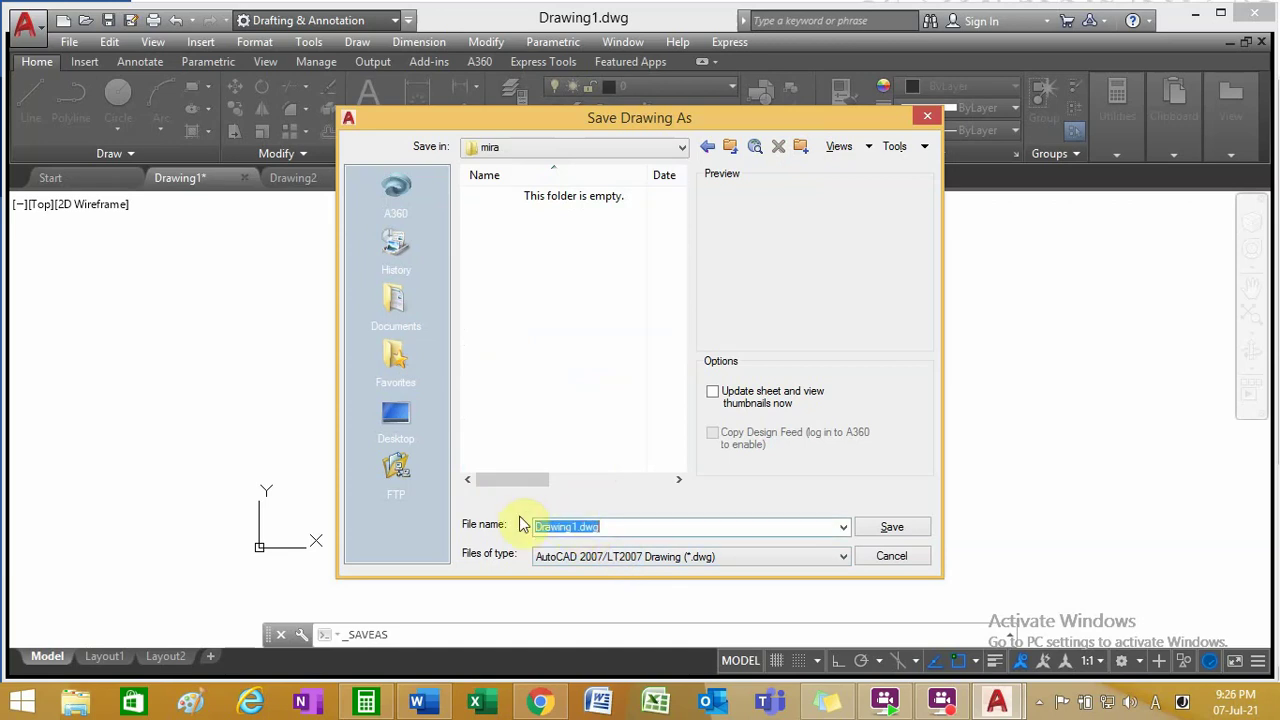
pyautogui.write('setting')
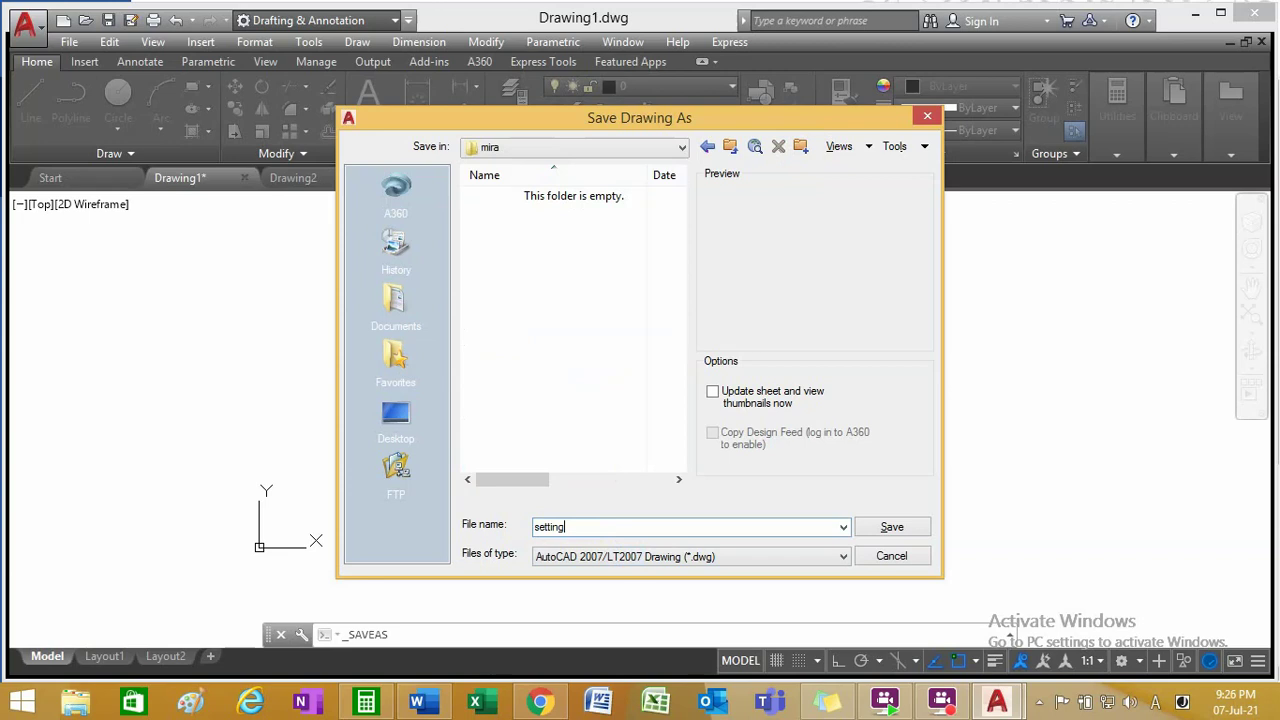
pyautogui.click(740, 564)
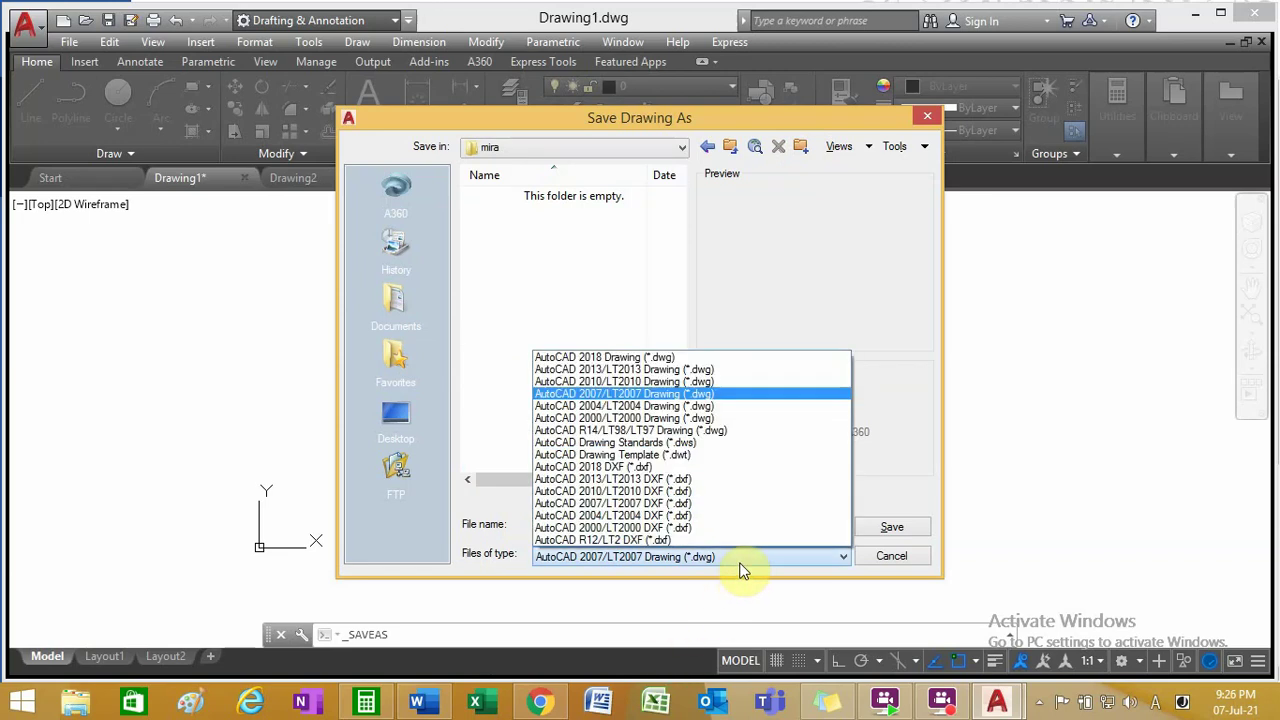
pyautogui.click(622, 394)
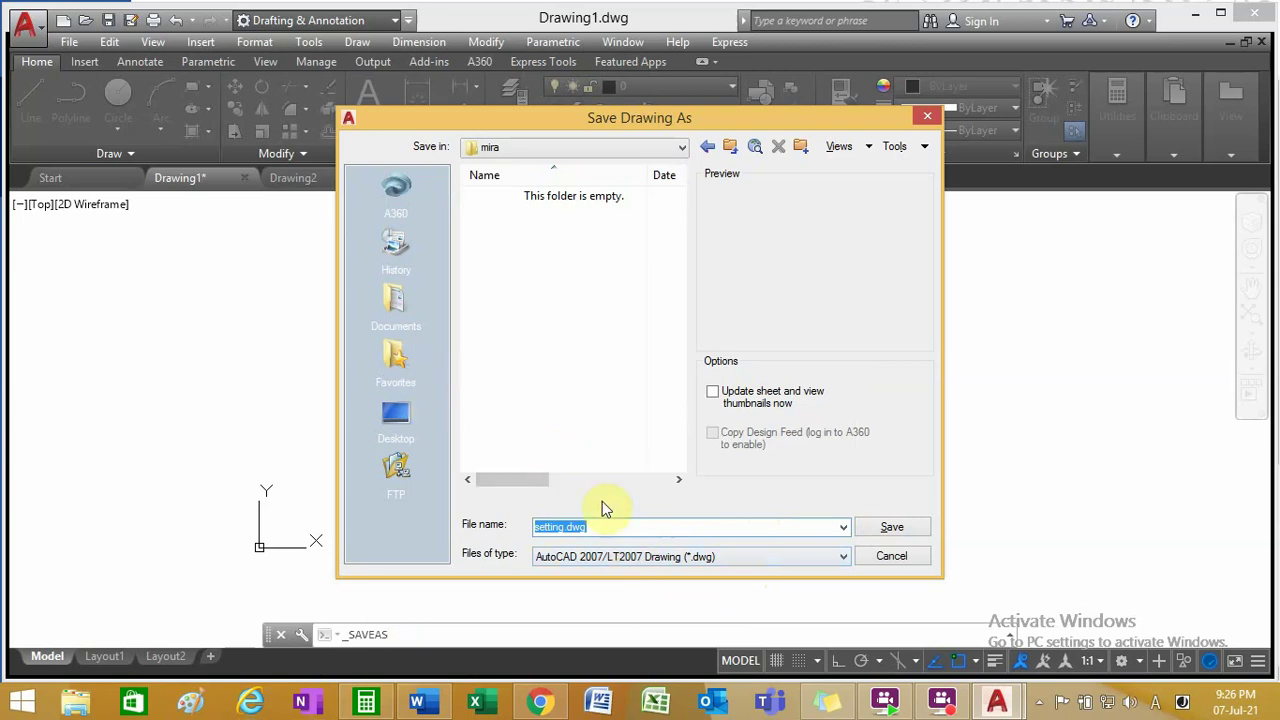
pyautogui.click(892, 526)
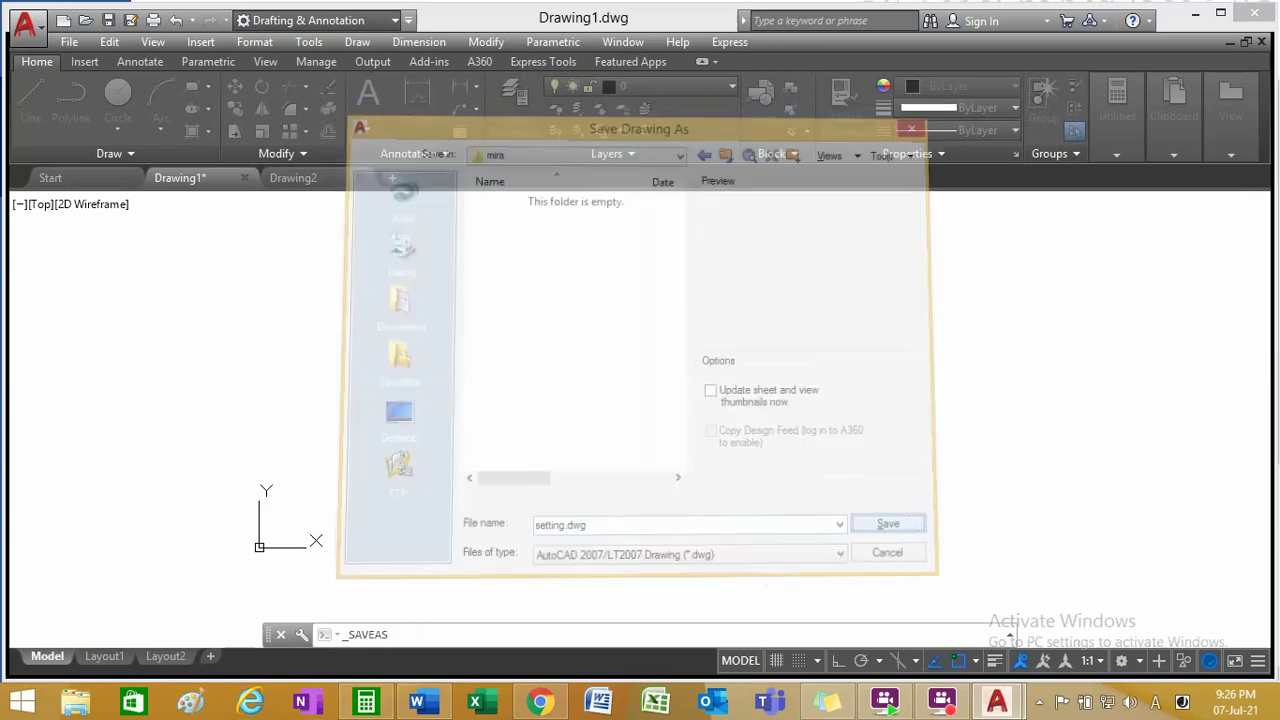
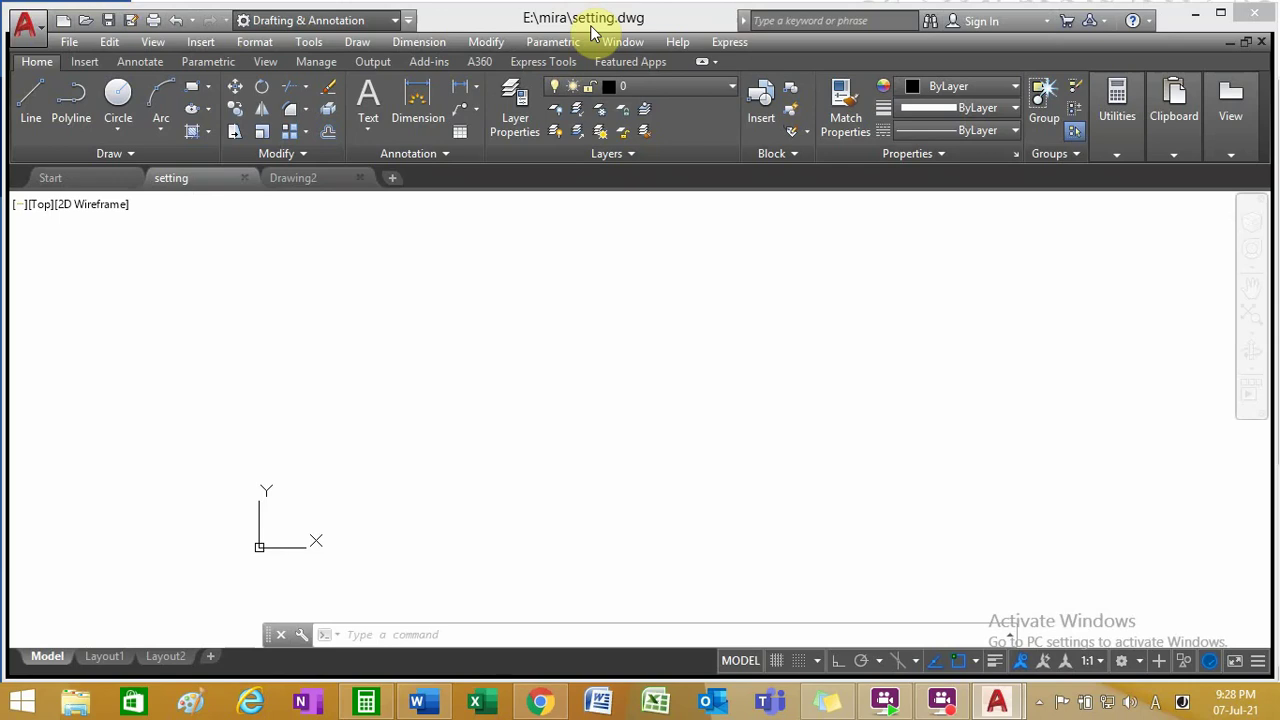
pyautogui.moveTo(318, 182)
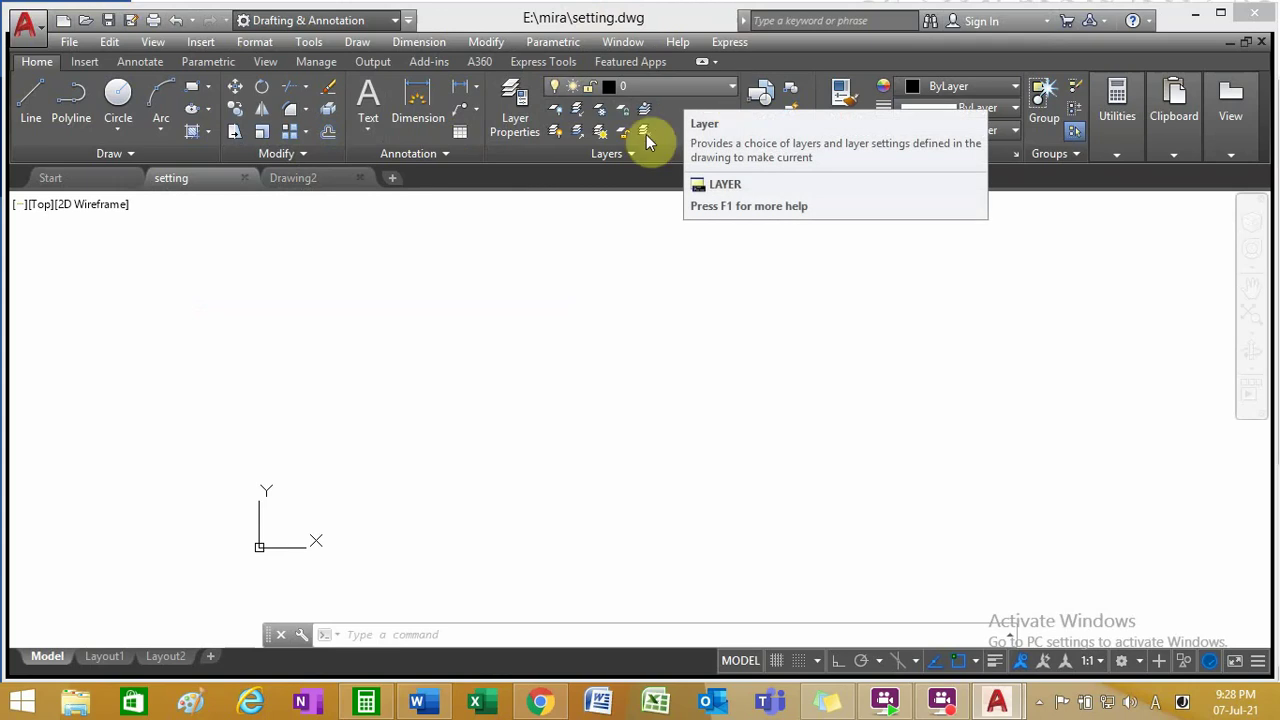
pyautogui.moveTo(153, 658)
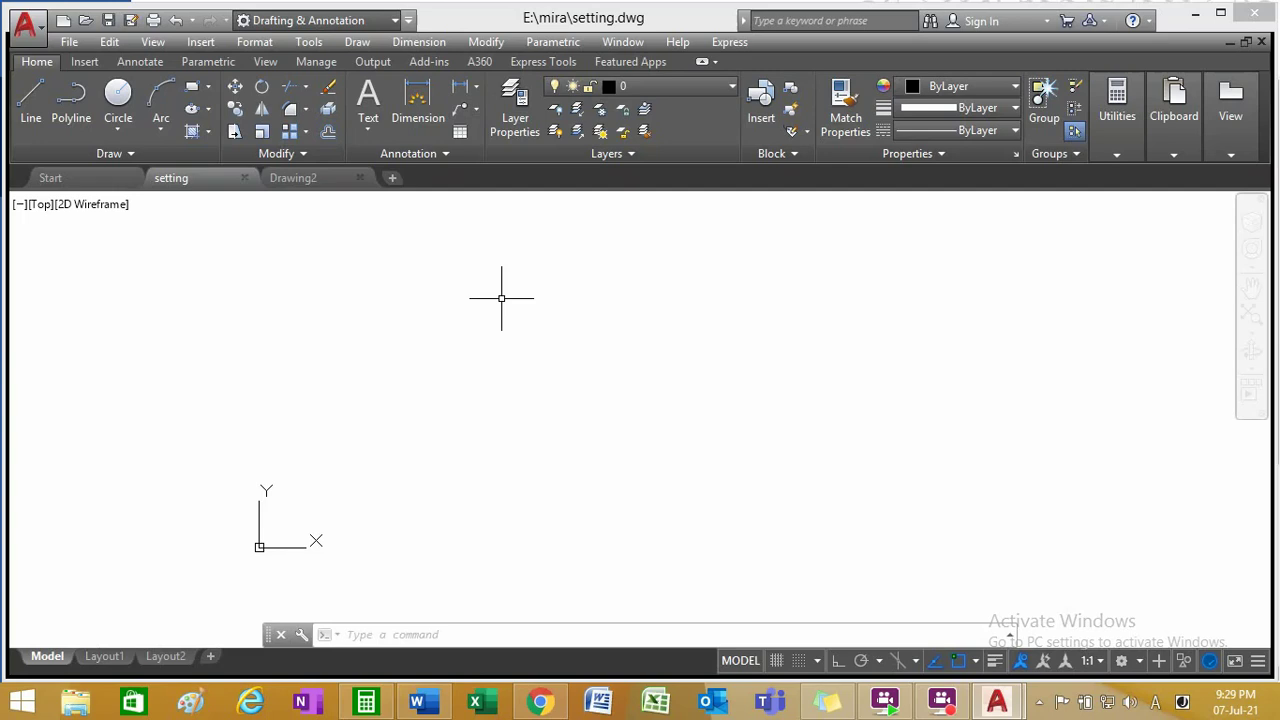
pyautogui.click(947, 700)
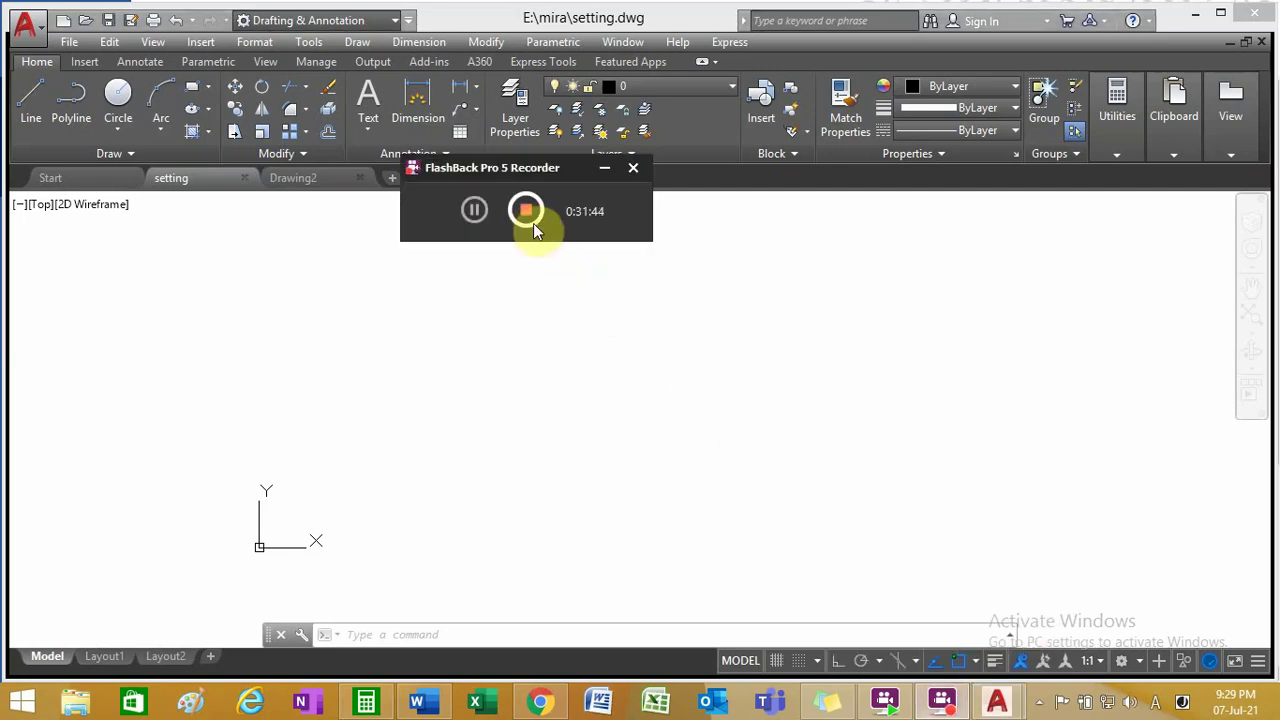